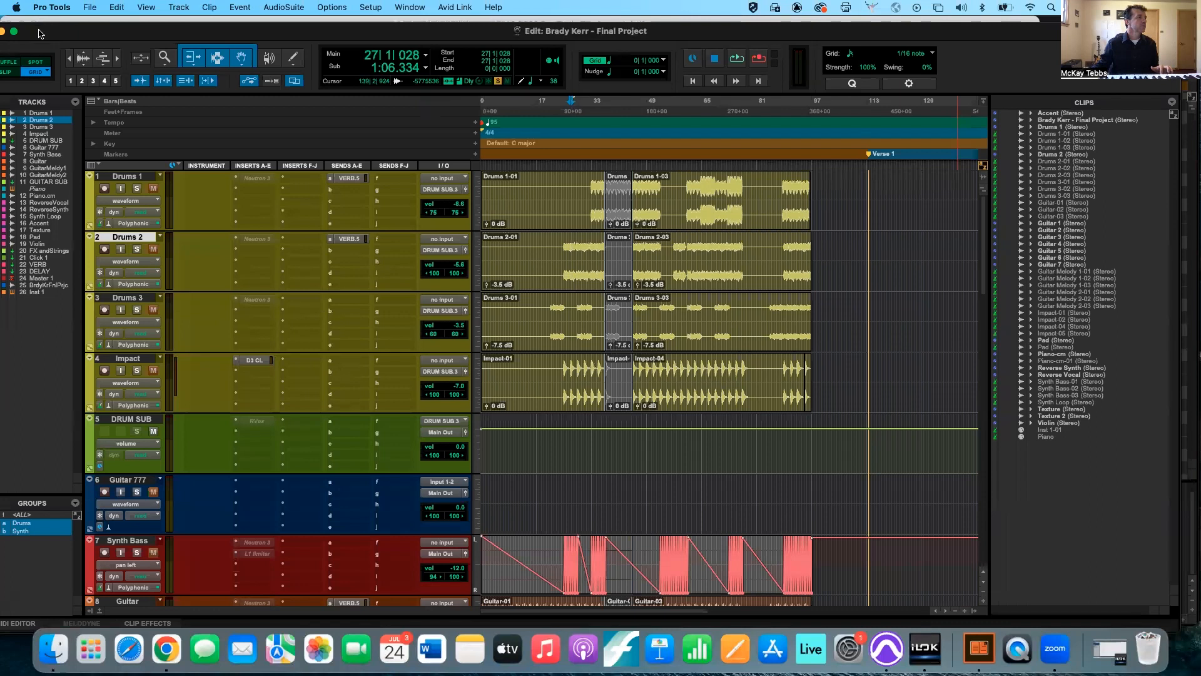
Reposition the edit window and set the grid value to follow the main time scale.
left_click_drag(67, 32, 157, 32)
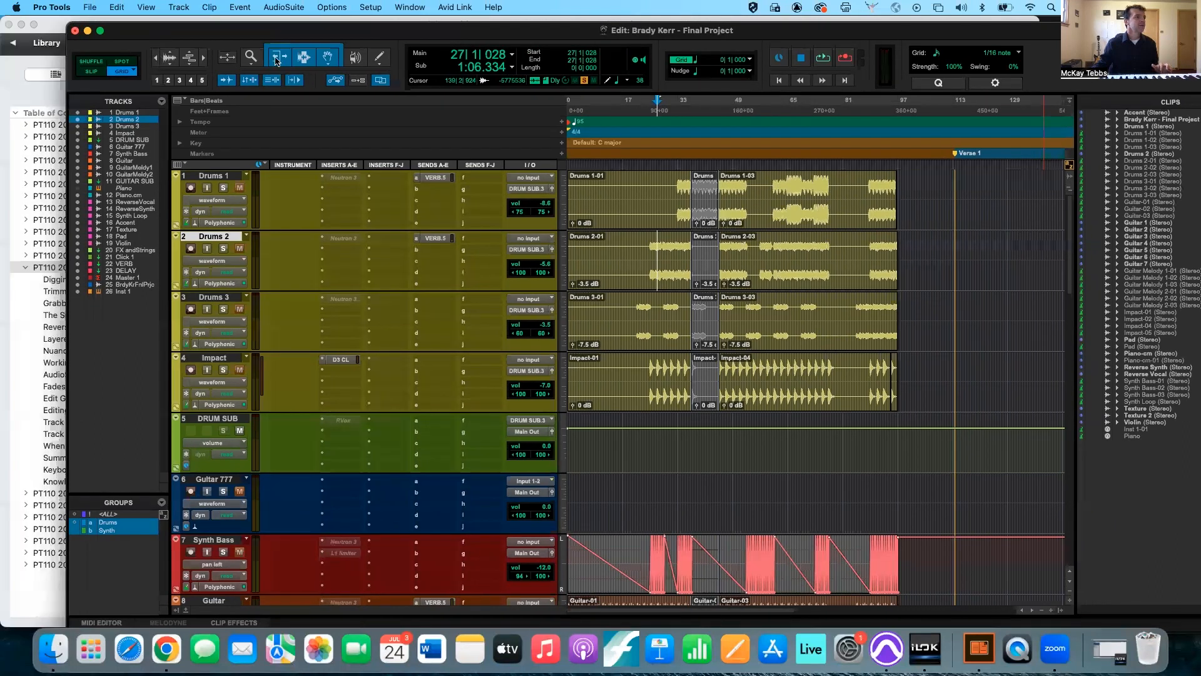
left_click_drag(407, 58, 433, 56)
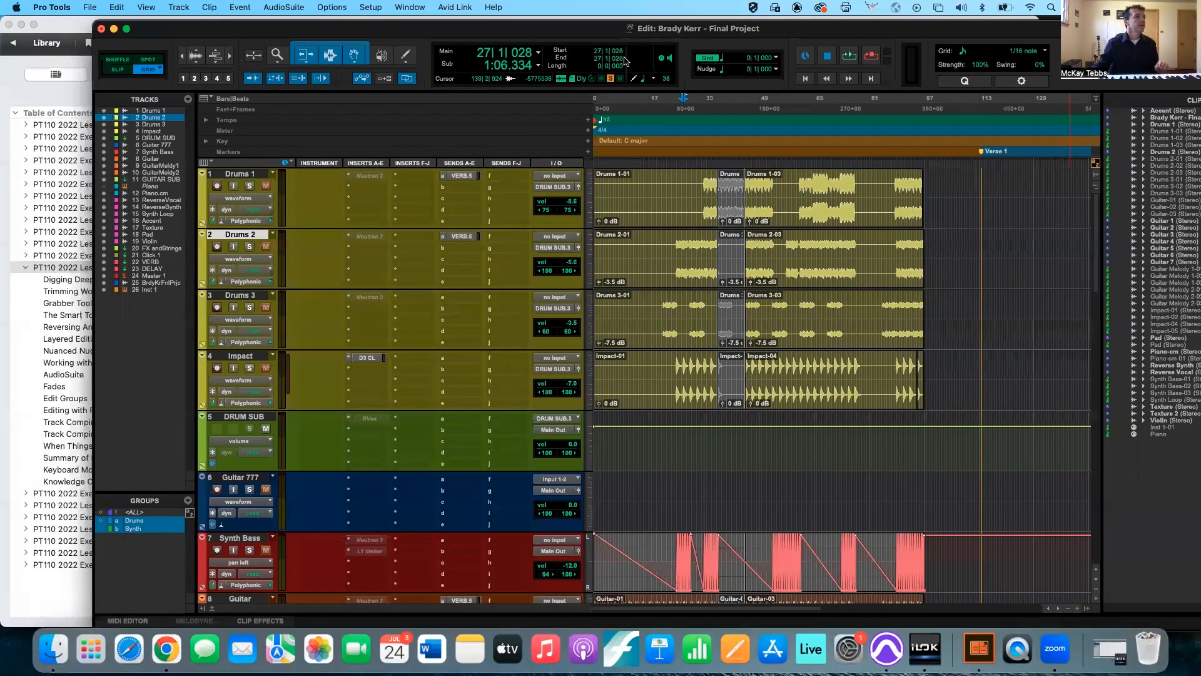
left_click(776, 58)
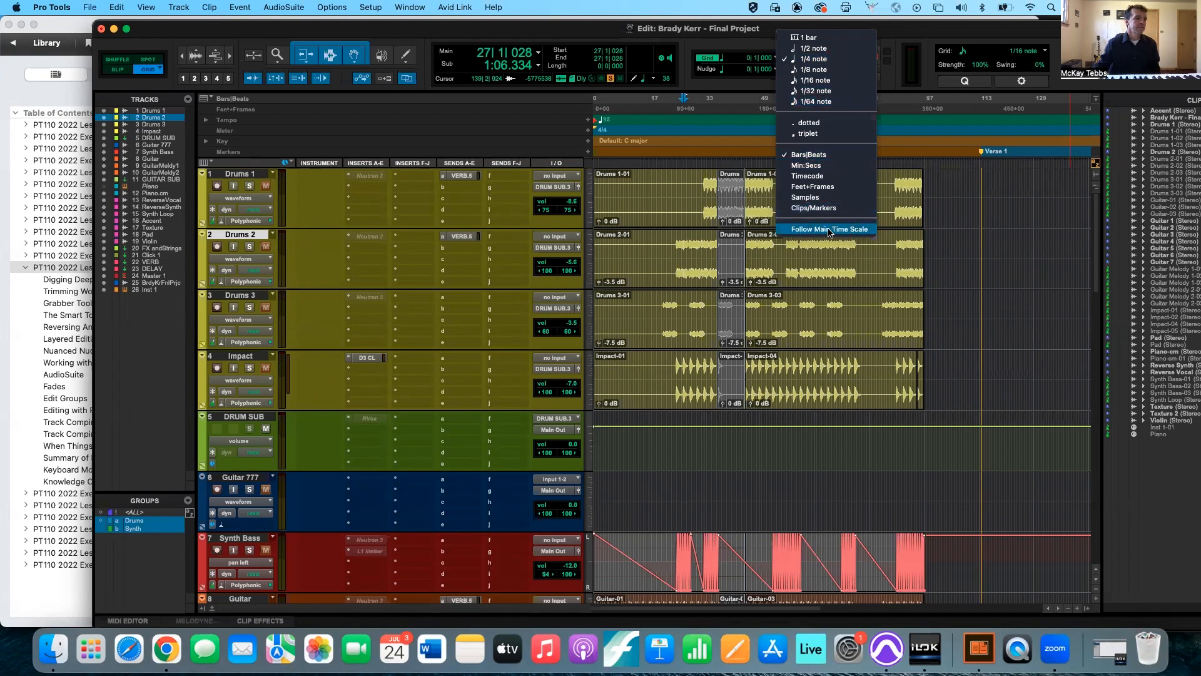
left_click(806, 232)
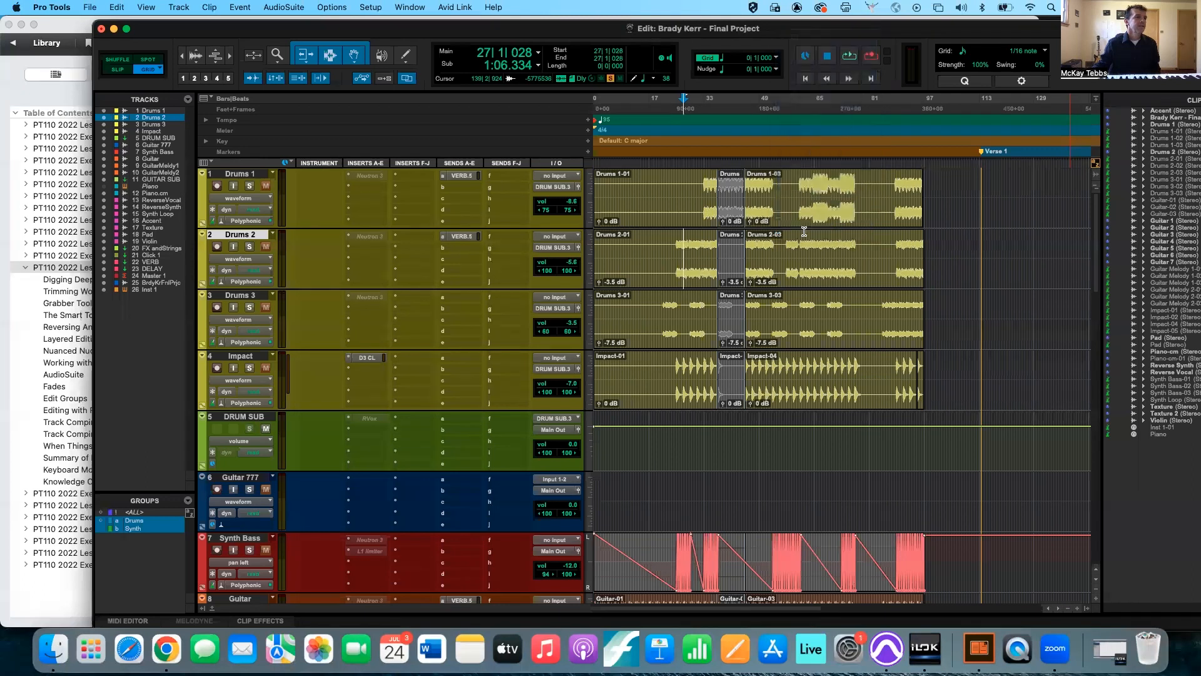
left_click(777, 58)
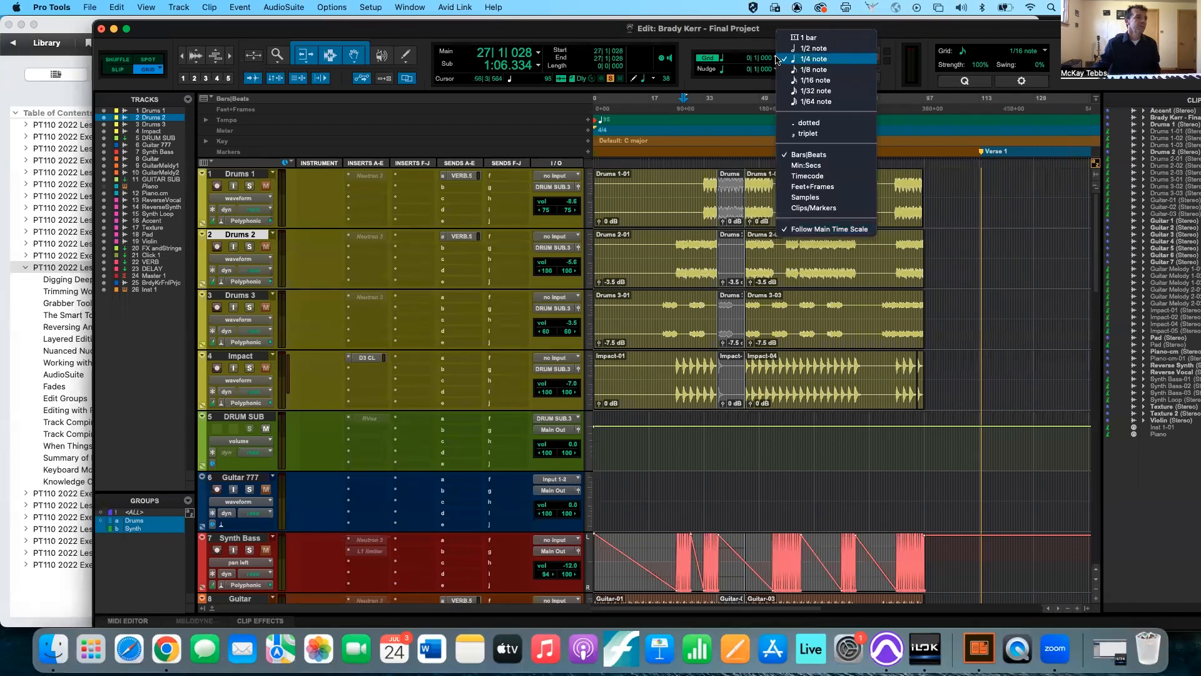
left_click(738, 104)
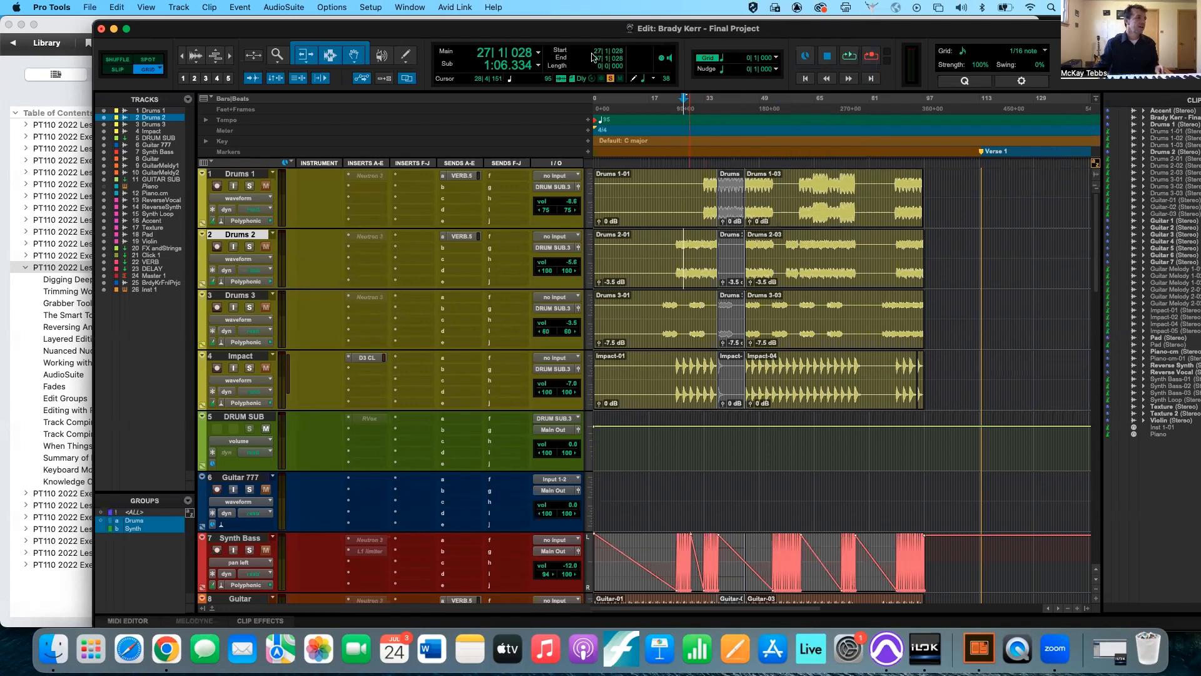
Switch the main counter to Min:Secs and place the edit cursor at 1:16.000.
left_click(539, 53)
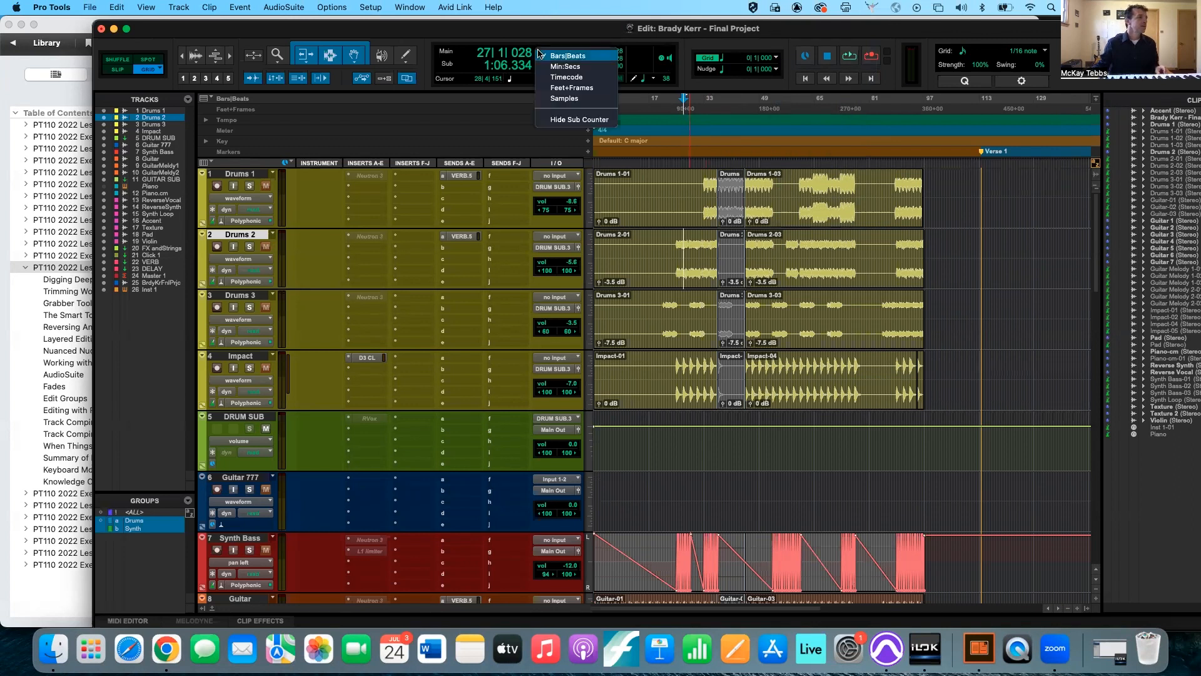
left_click(552, 67)
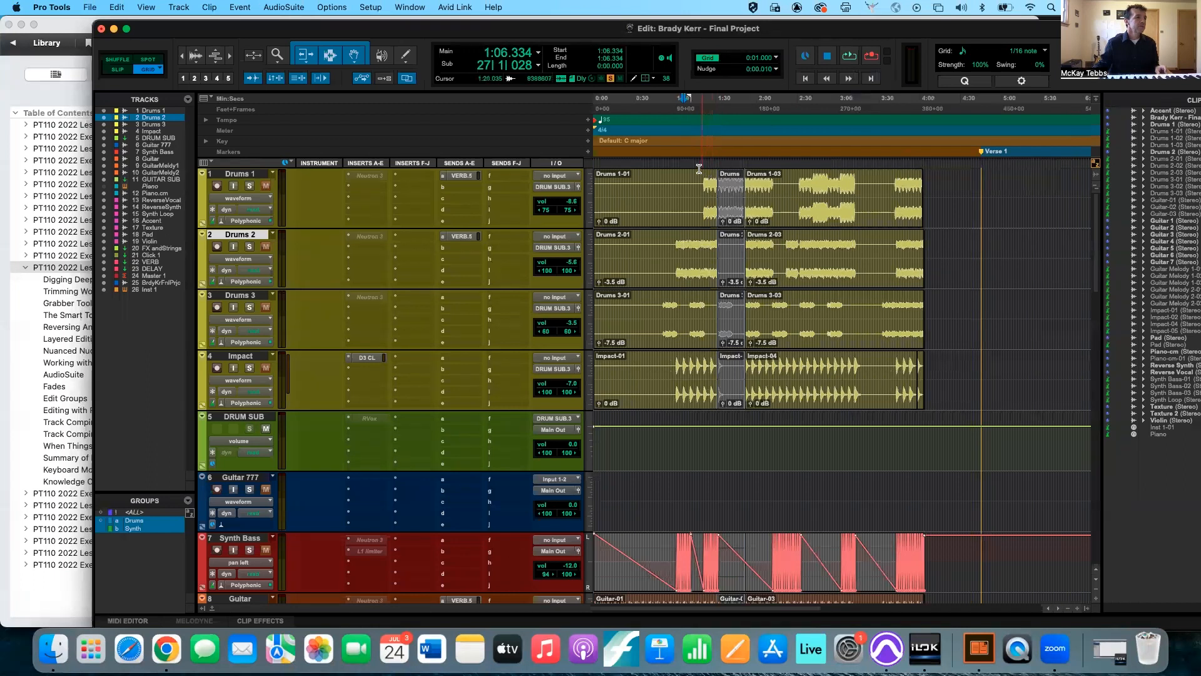
left_click(699, 101)
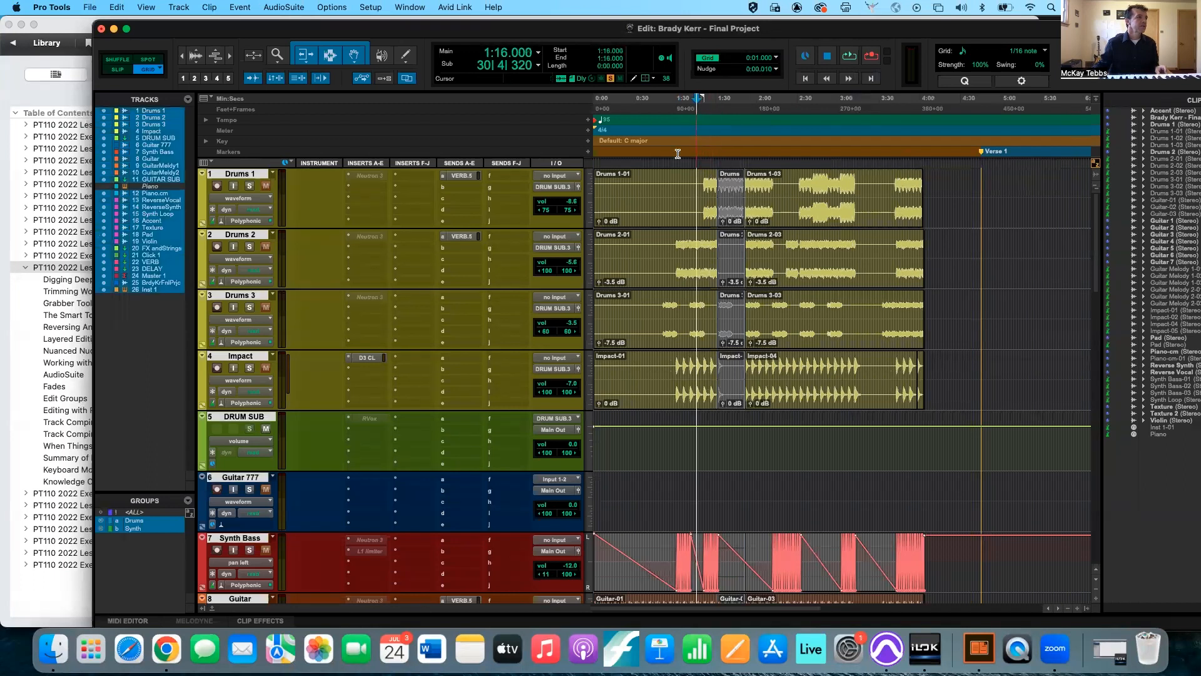
Switch the main counter to Timecode and return it to Bars|Beats.
left_click(538, 66)
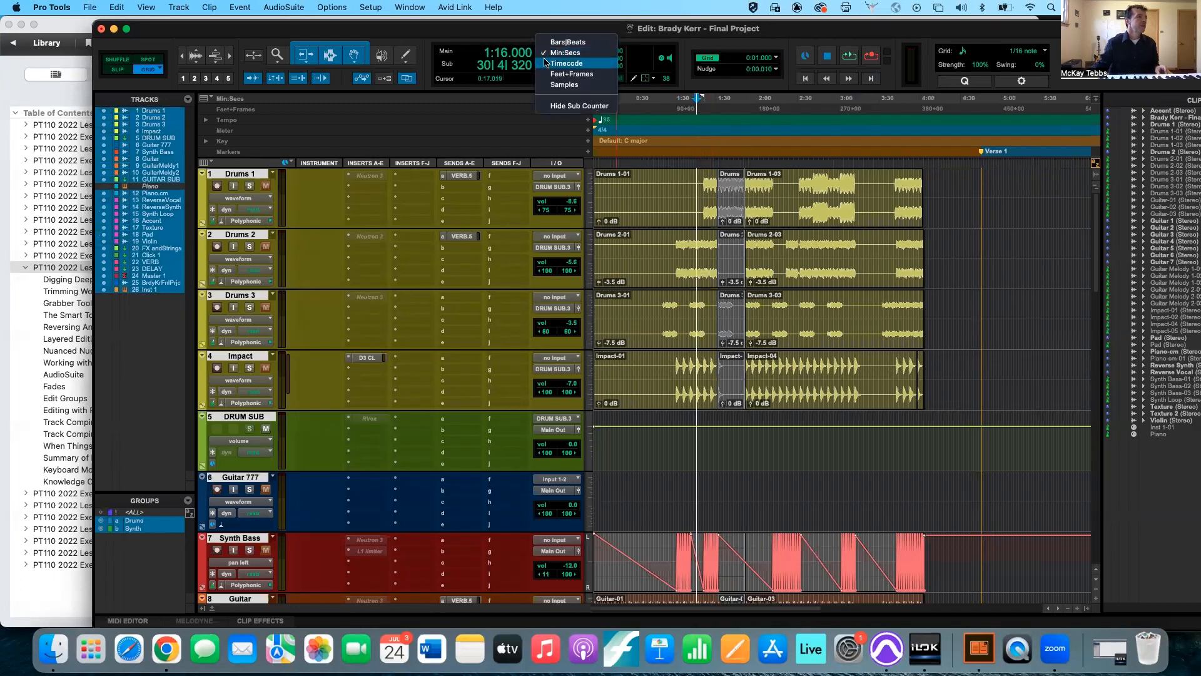
left_click(546, 63)
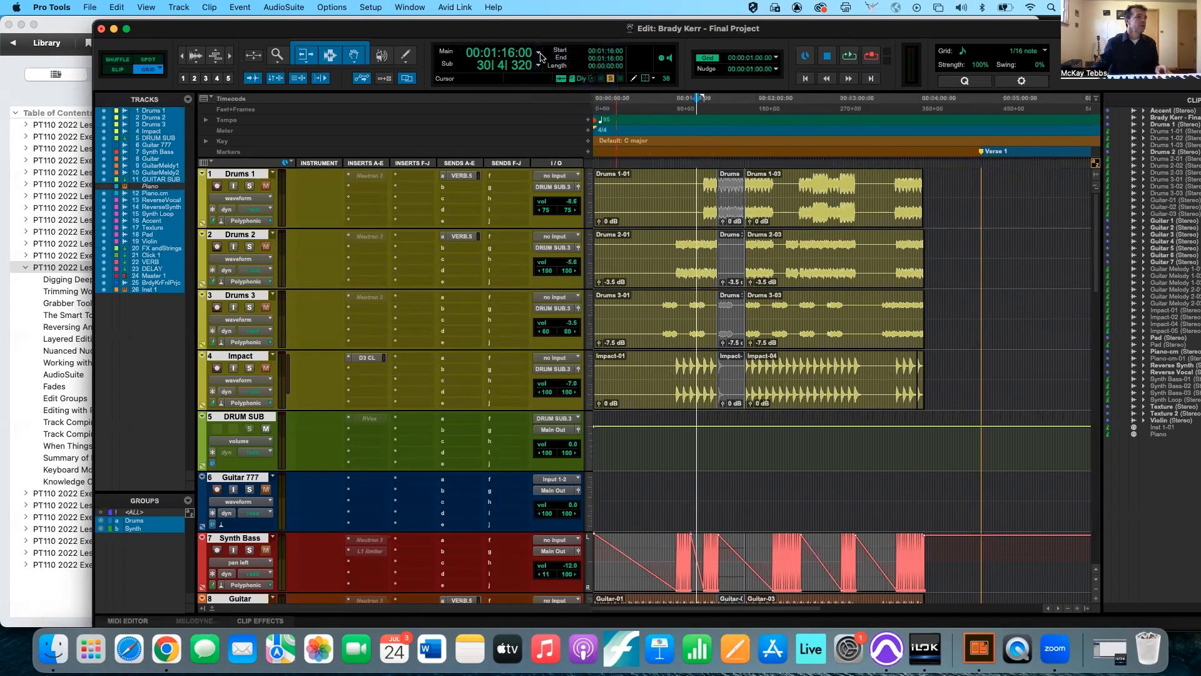
left_click(539, 53)
left_click(544, 36)
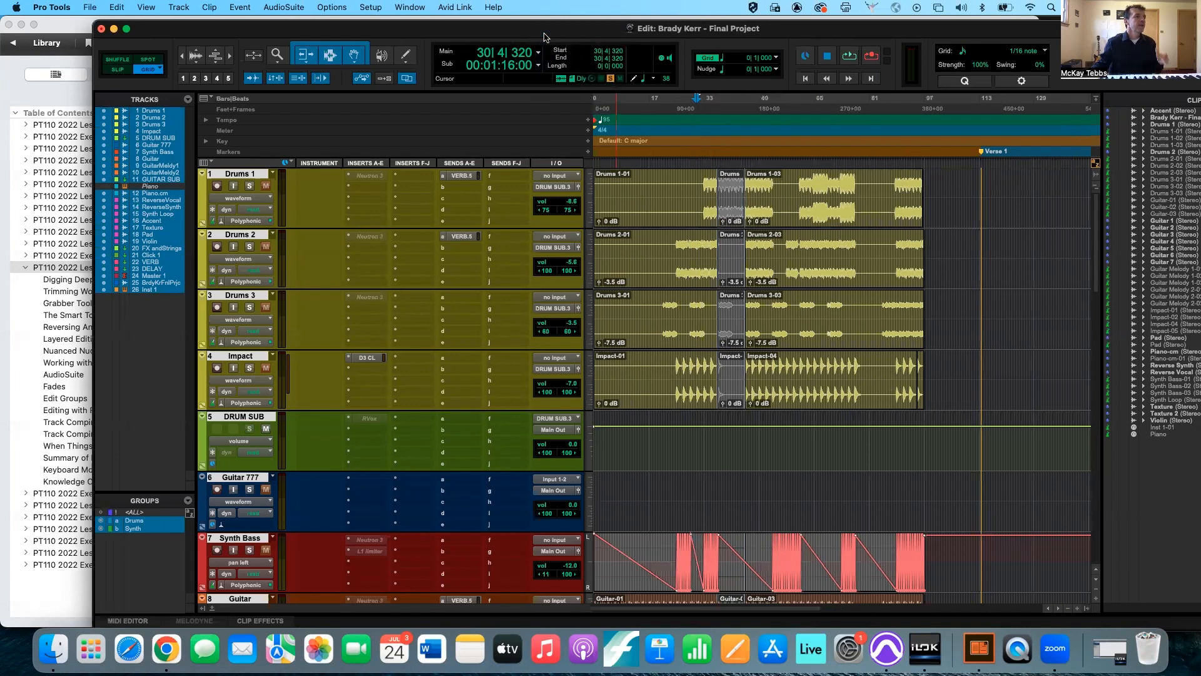
Place the Guitar 7 clip on the Guitar 777 track at 70|3|000.
left_click(776, 57)
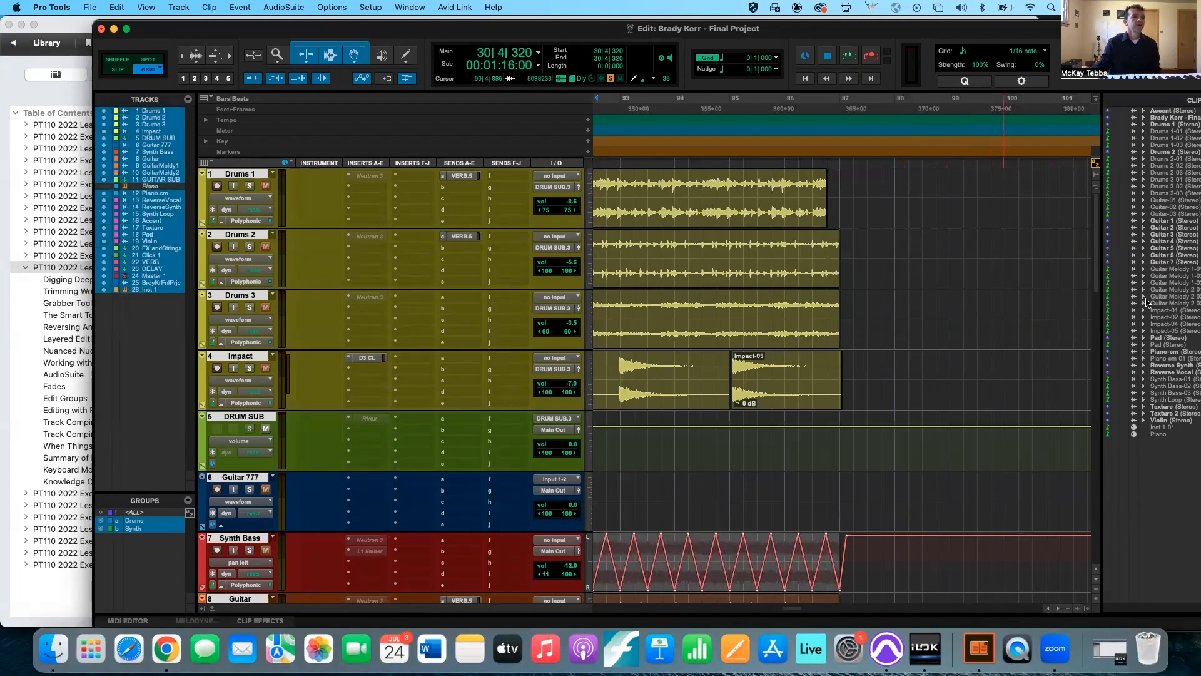
key("r")
key("r")
key("r")
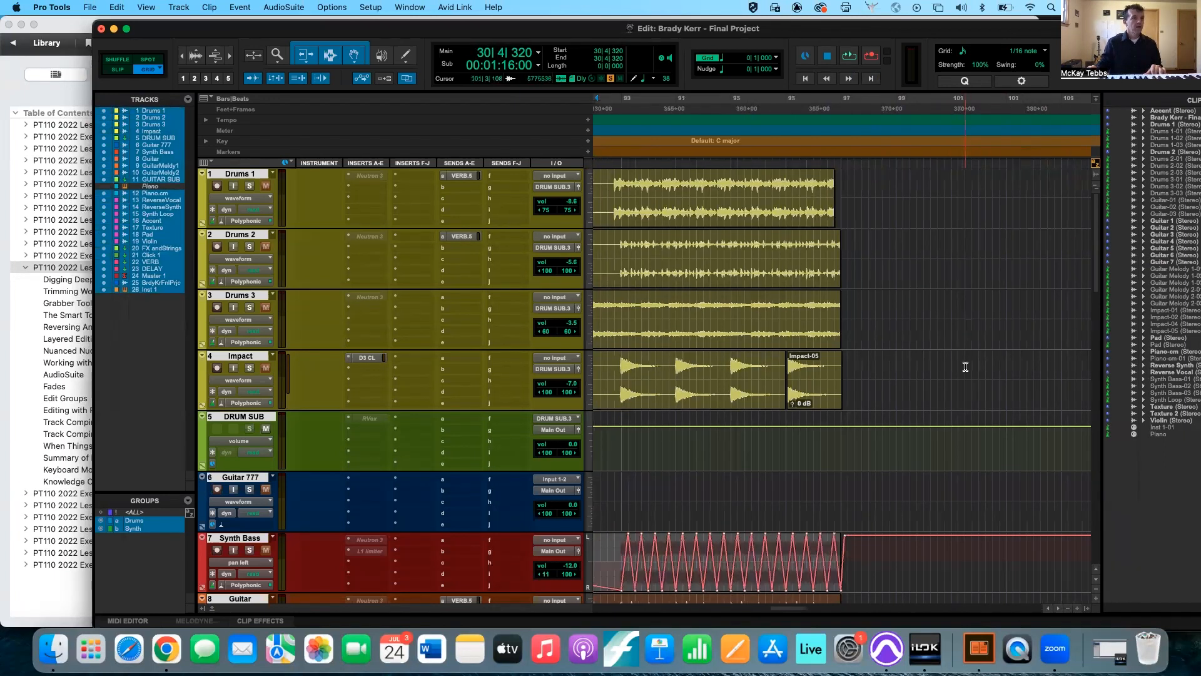
left_click_drag(1158, 261, 659, 491)
scroll(659, 489, "left", 5)
key("t")
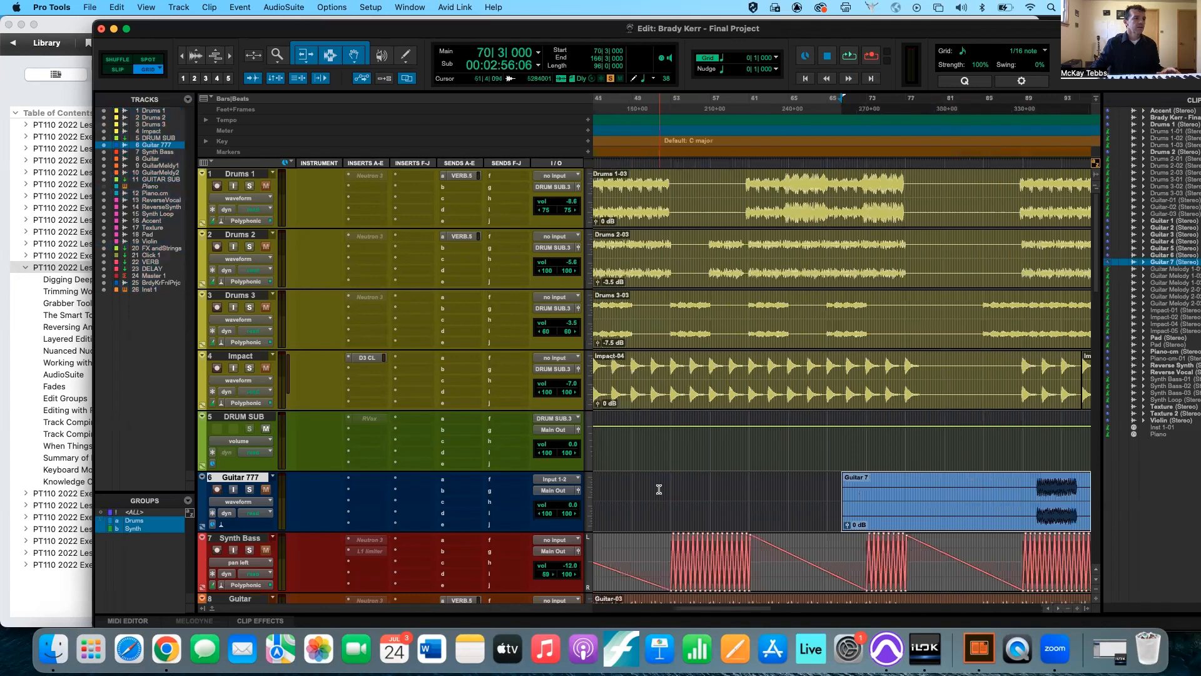
Move the Guitar 7 clip to 45|1|000, in line with the start of the Impact-04 clip.
scroll(658, 489, "left", 4)
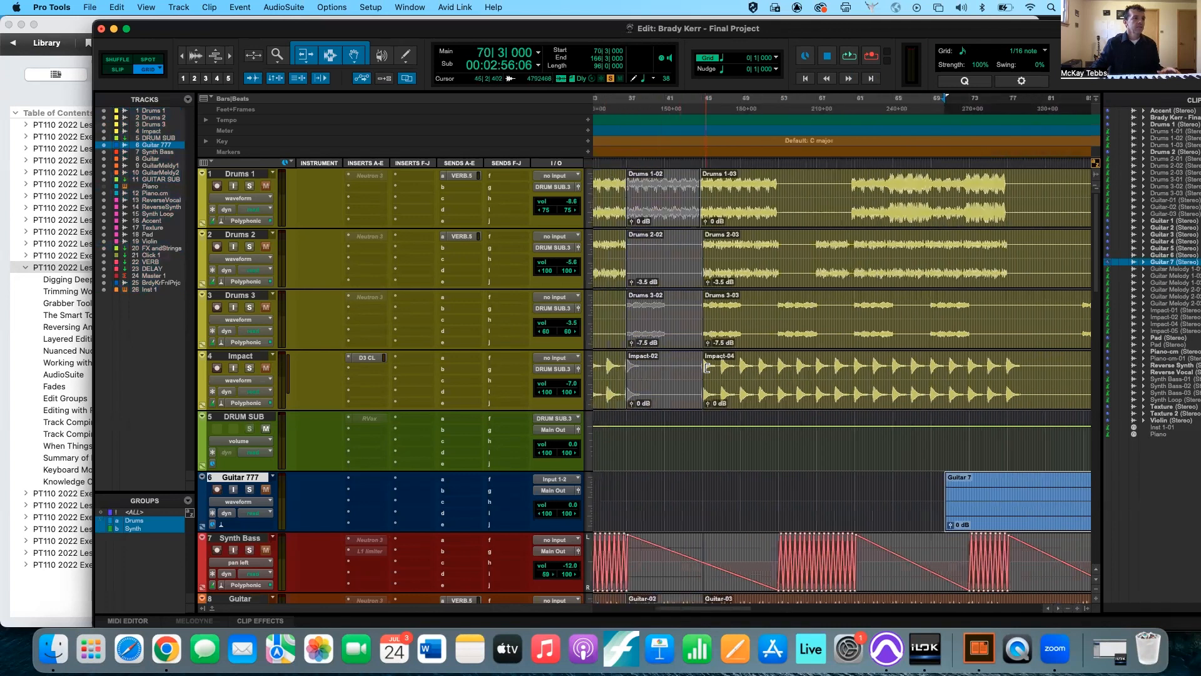
left_click(702, 480)
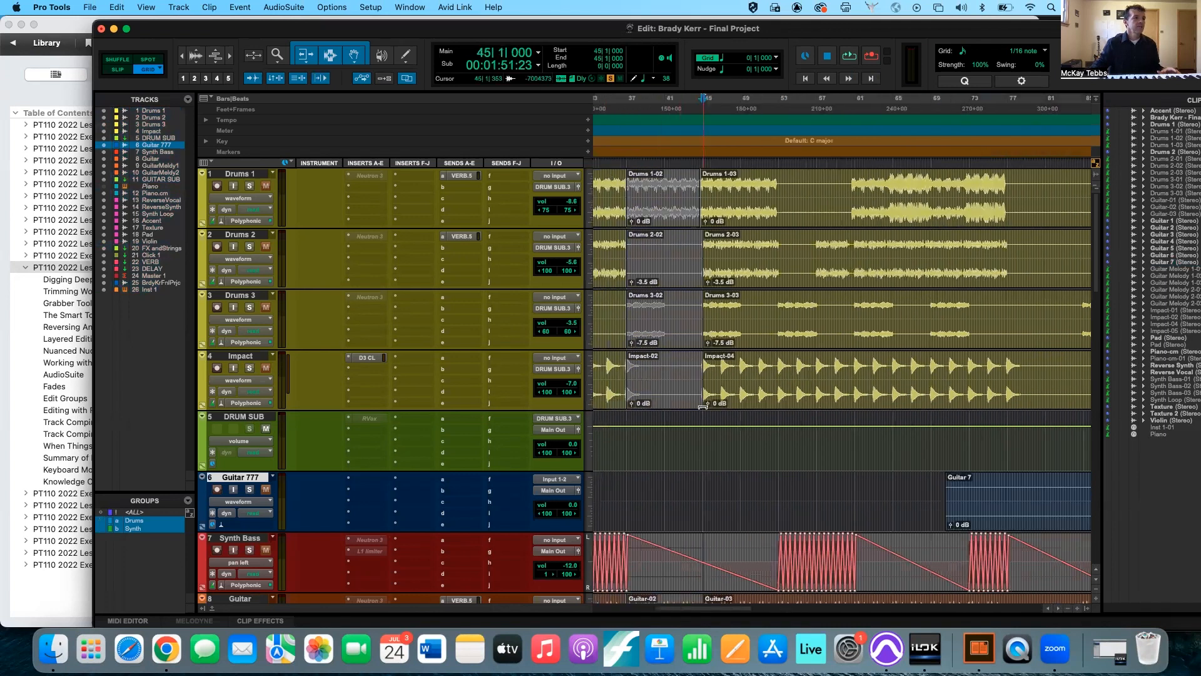
left_click_drag(1033, 514, 782, 514)
key("super+bracketright")
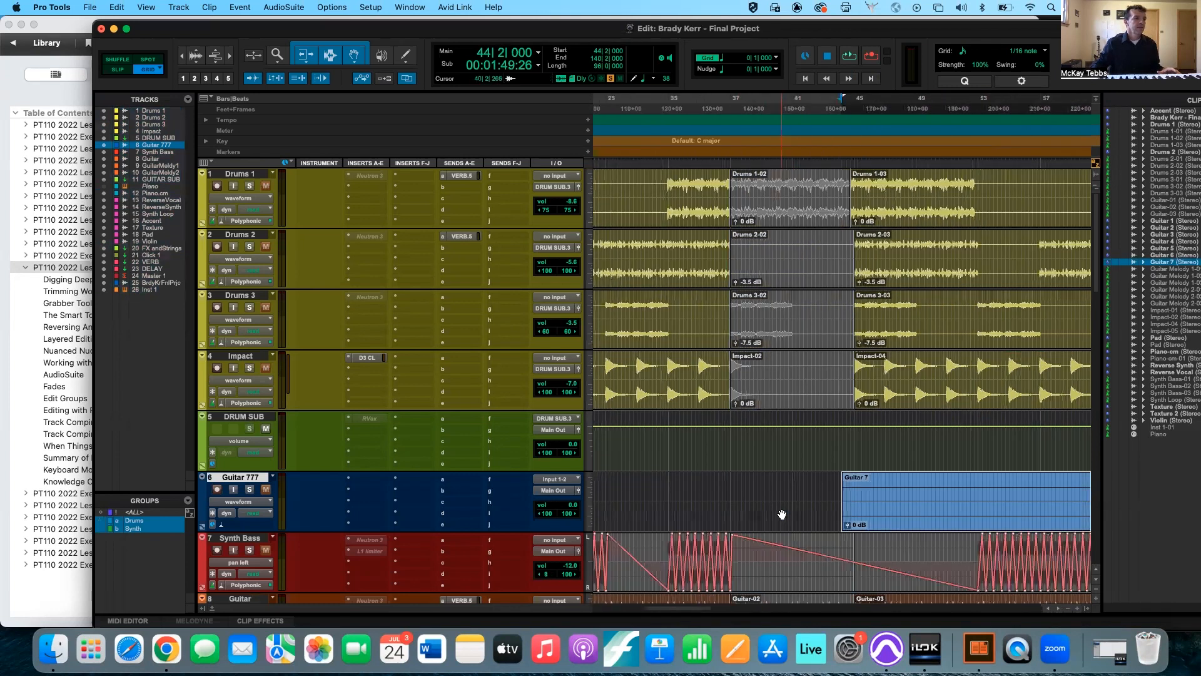
key("super+bracketright")
left_click_drag(881, 512, 901, 510)
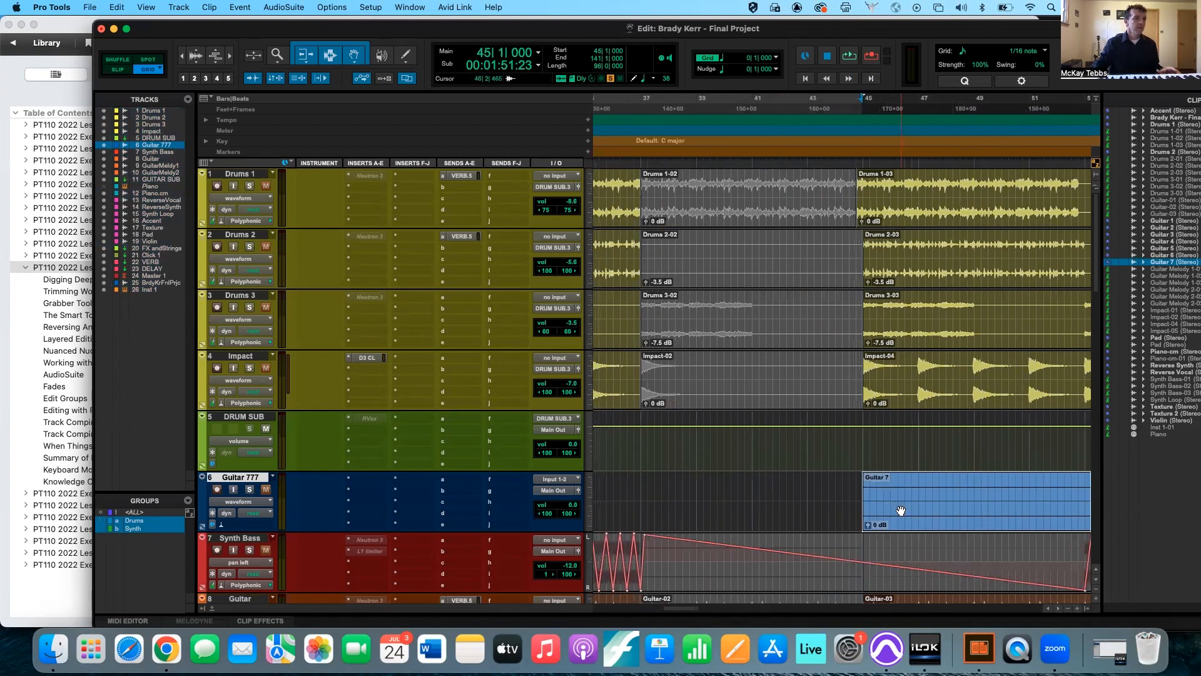
Undo the moves and the placement of the Guitar 7 clip on the Guitar 777 track.
key("super+bracketleft")
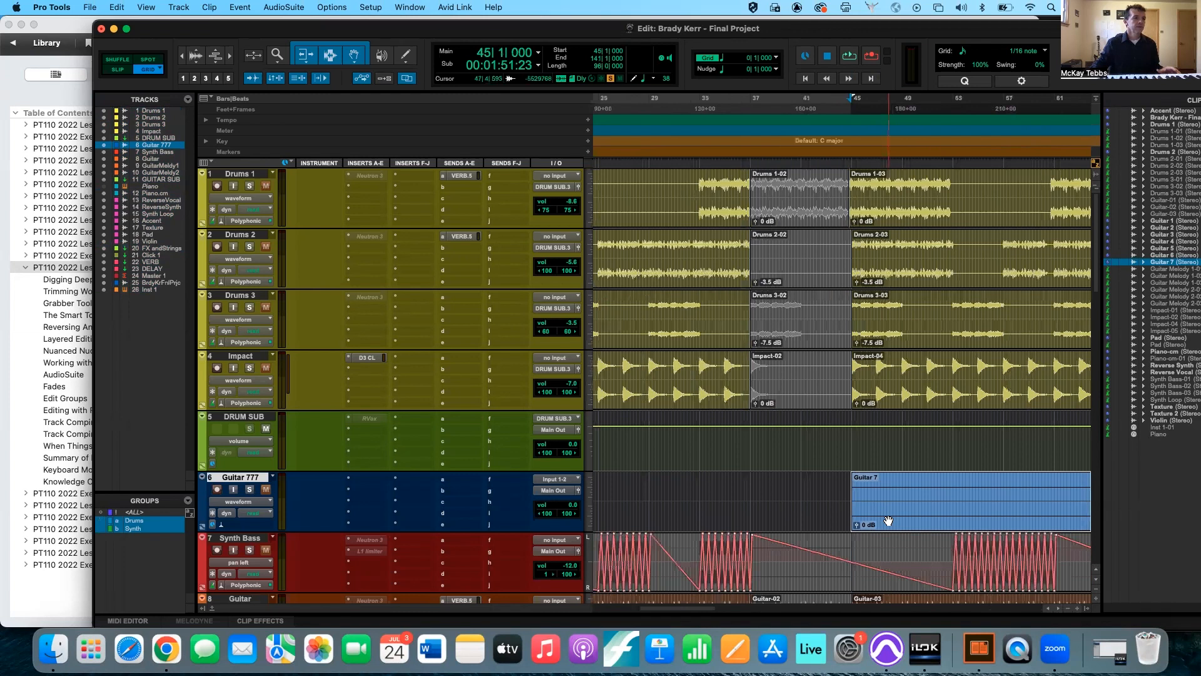
scroll(889, 521, "down", 1)
scroll(889, 520, "right", 5)
scroll(888, 521, "up", 1)
scroll(889, 521, "left", 2)
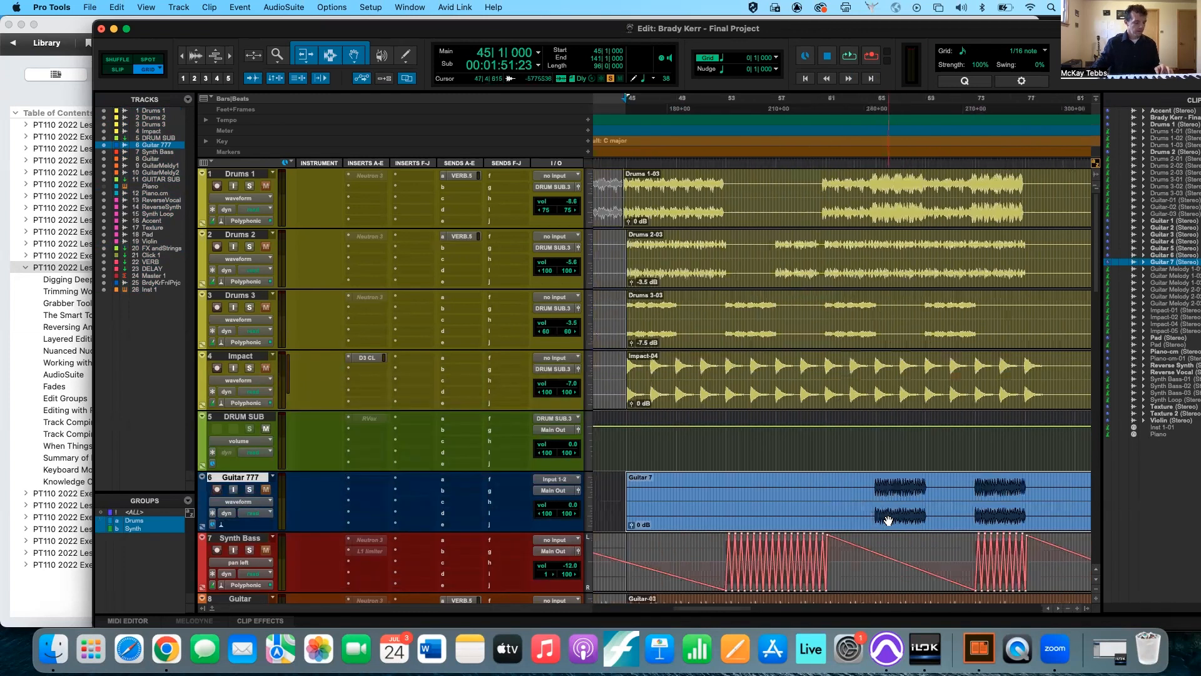
scroll(889, 520, "left", 2)
key("super+z")
key("super+z")
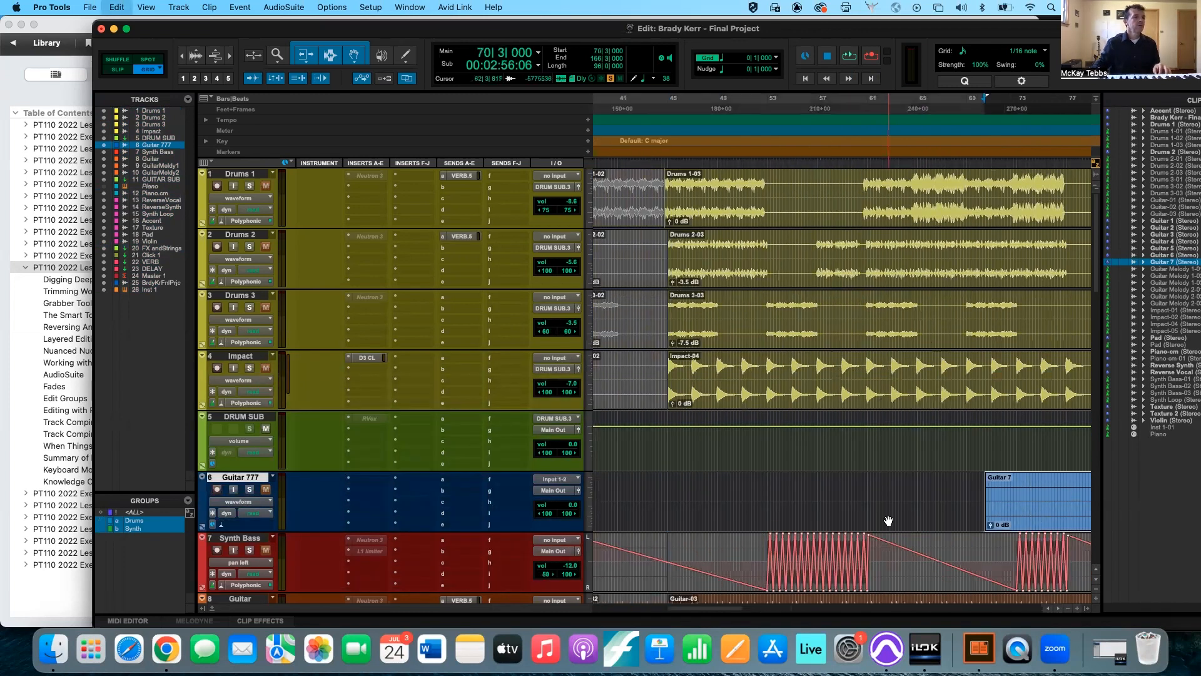
key("super+z")
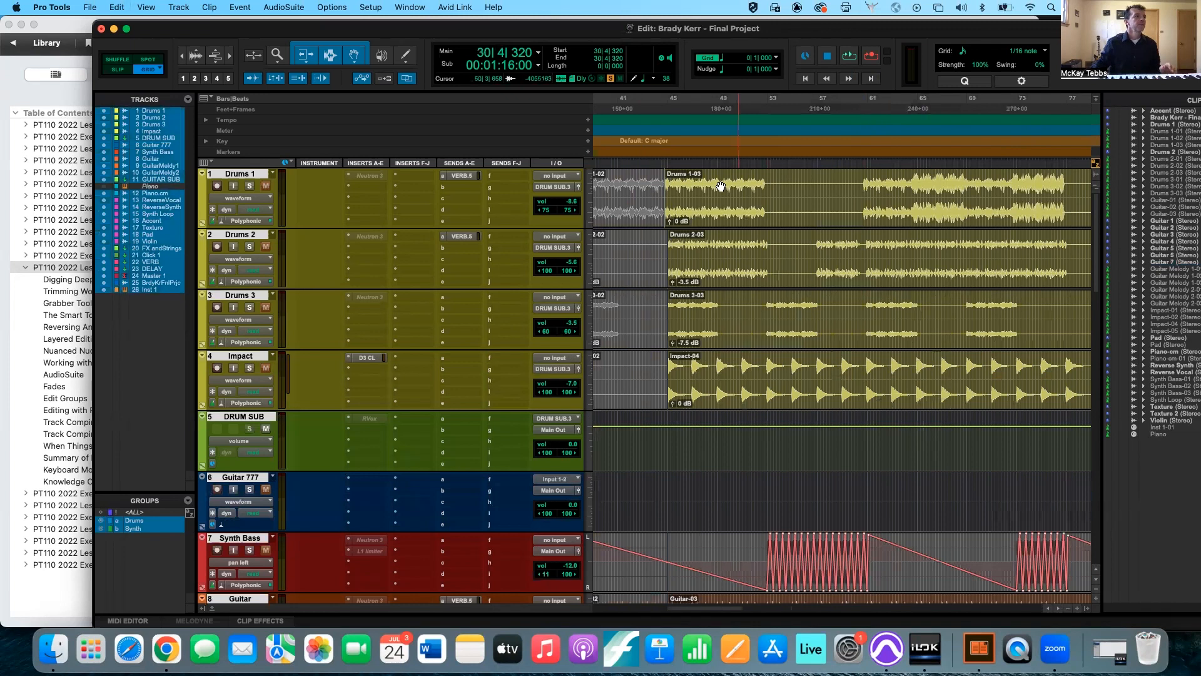
Set the grid value to Clips/Markers and snap the Guitar 7 clip to 37|1|000 on the Guitar 777 track.
left_click(776, 59)
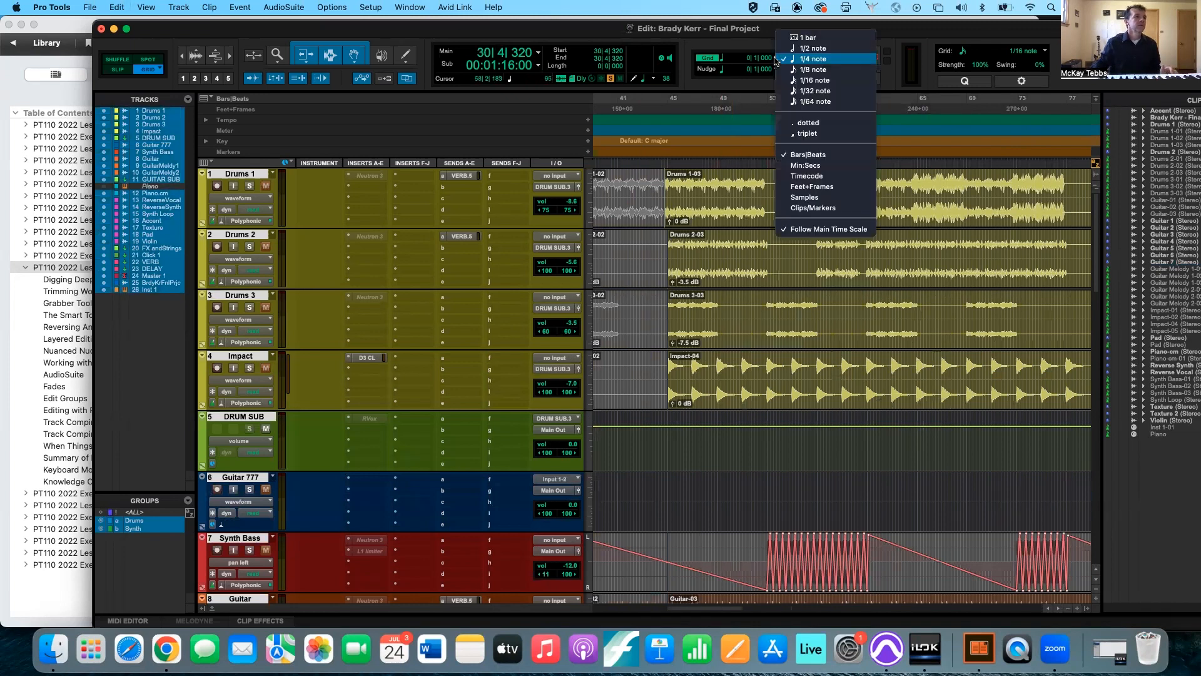
left_click(808, 208)
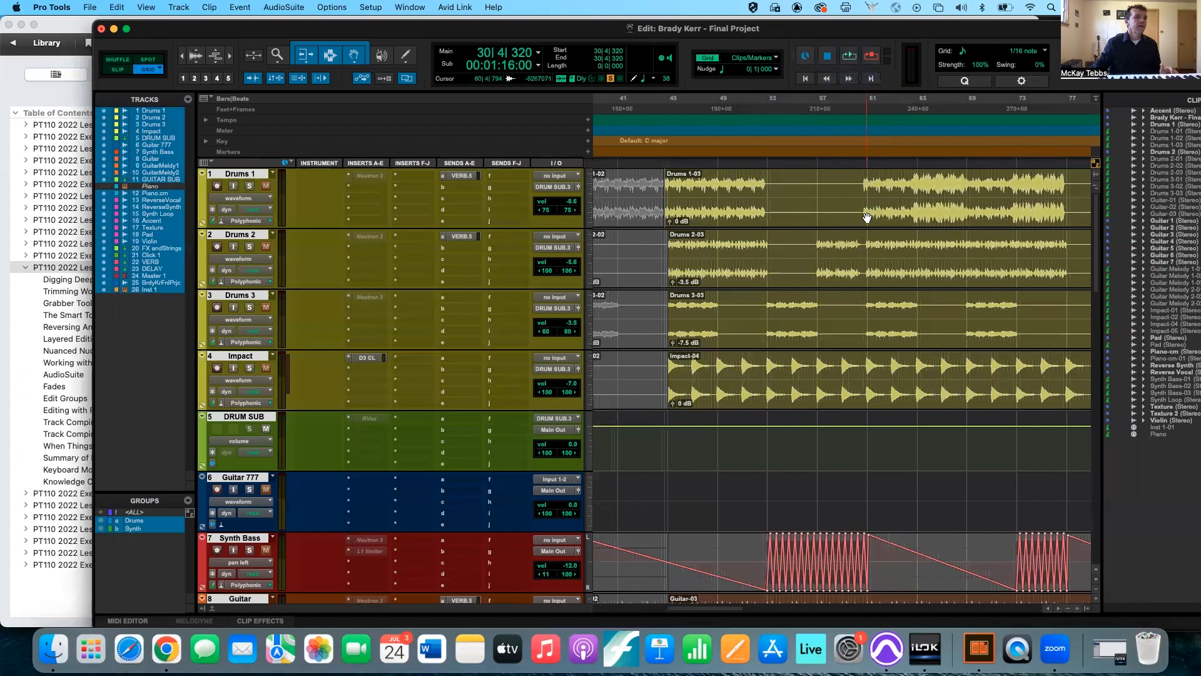
left_click_drag(1172, 266, 876, 518)
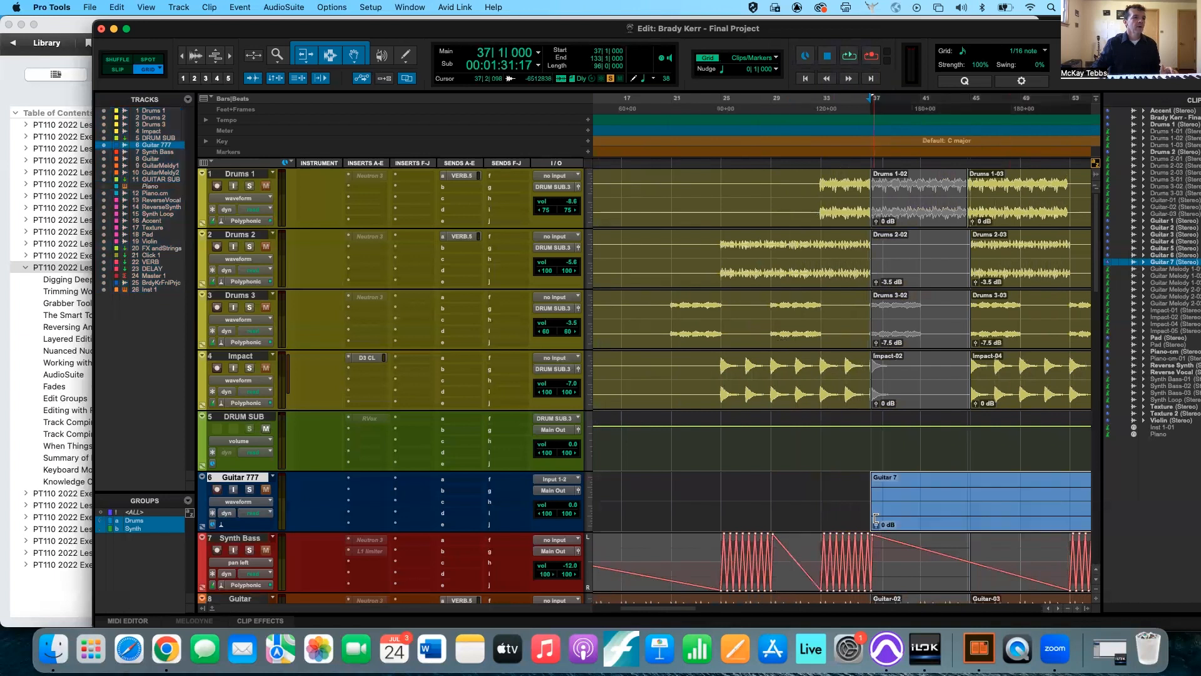
Undo the clip placement at bar 37 and snap the Guitar 7 clip to 45|1|000 on the Guitar 777 track instead.
key("super+z")
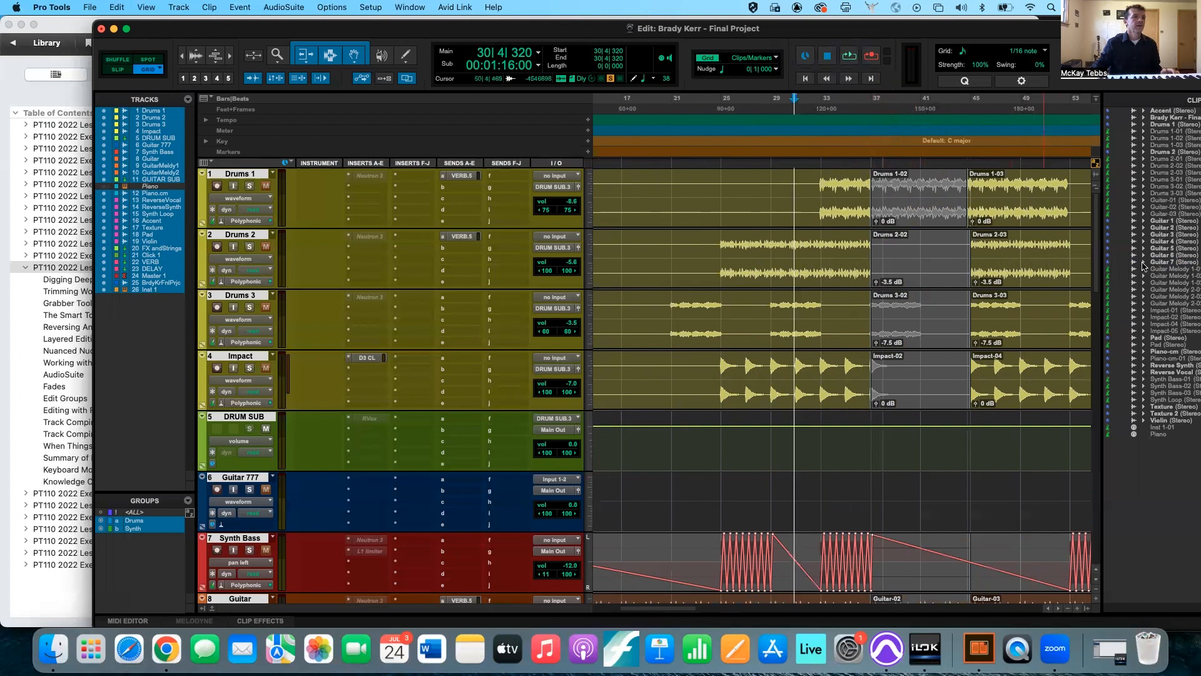
left_click_drag(1161, 262, 977, 492)
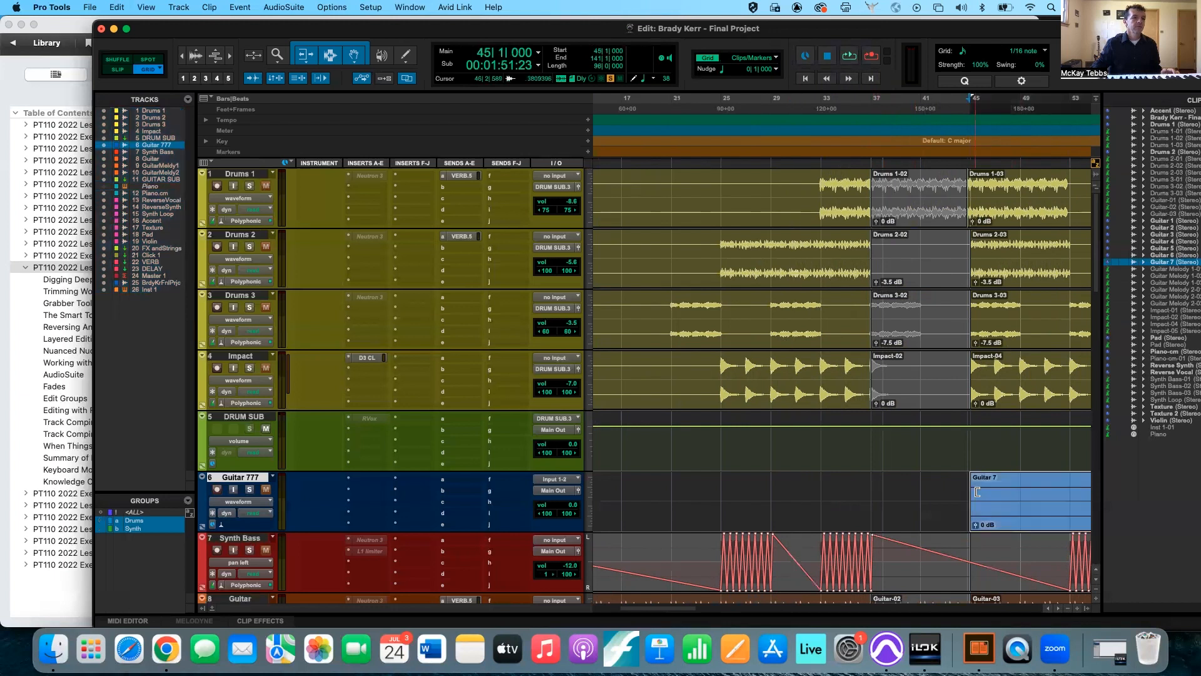
Snap the Guitar 7 clip's start to the Verse 1 marker at 113|3|737.
scroll(977, 492, "right", 7)
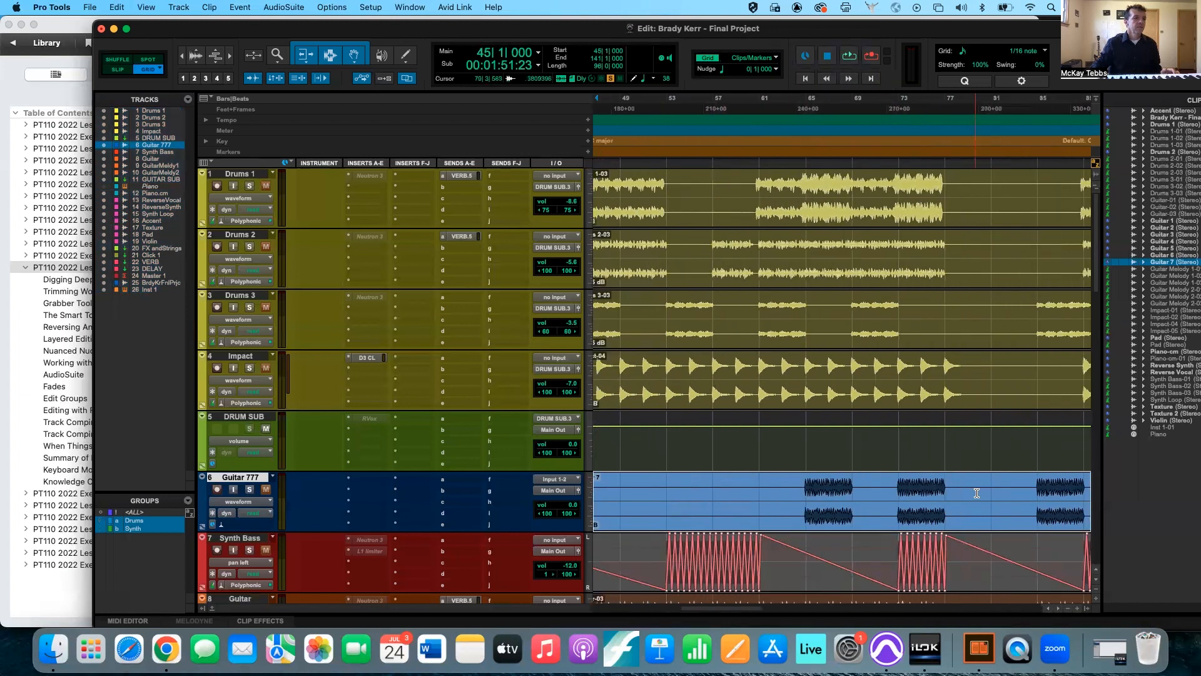
key("r")
scroll(986, 509, "down", 5)
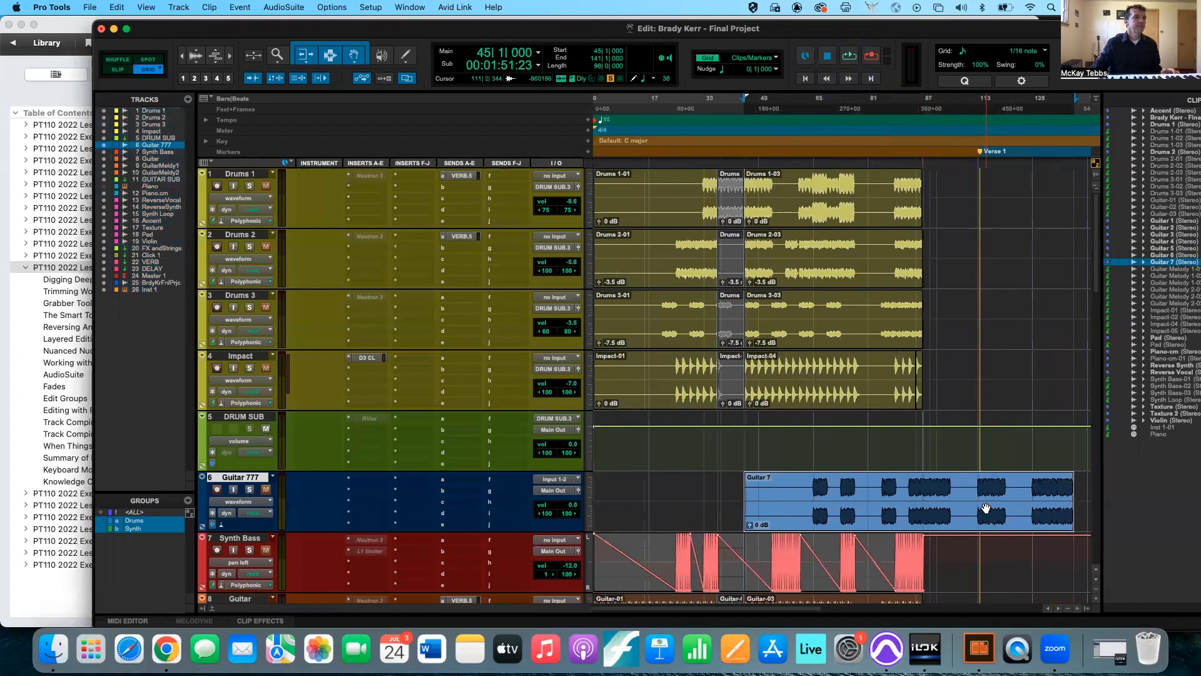
scroll(986, 508, "right", 4)
scroll(986, 509, "right", 3)
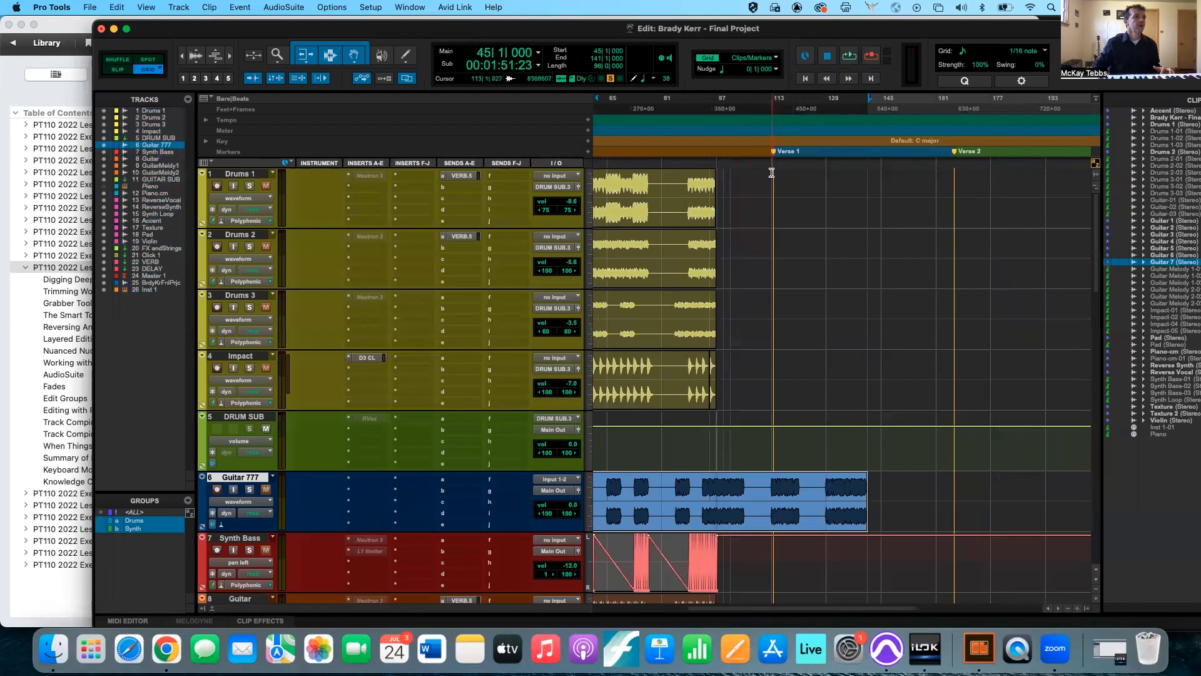
left_click_drag(681, 510, 893, 513)
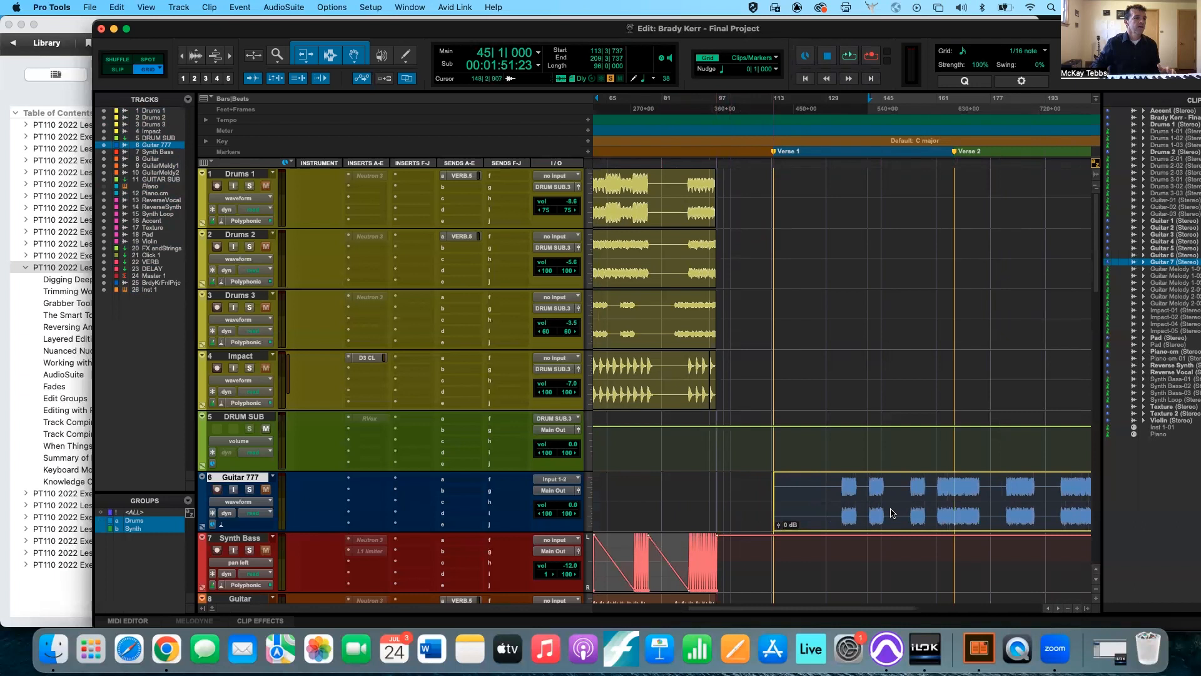
Snap the Guitar 7 clip's start to the Verse 2 marker at 166|2|343.
left_click_drag(816, 515, 1000, 500)
scroll(996, 501, "right", 5)
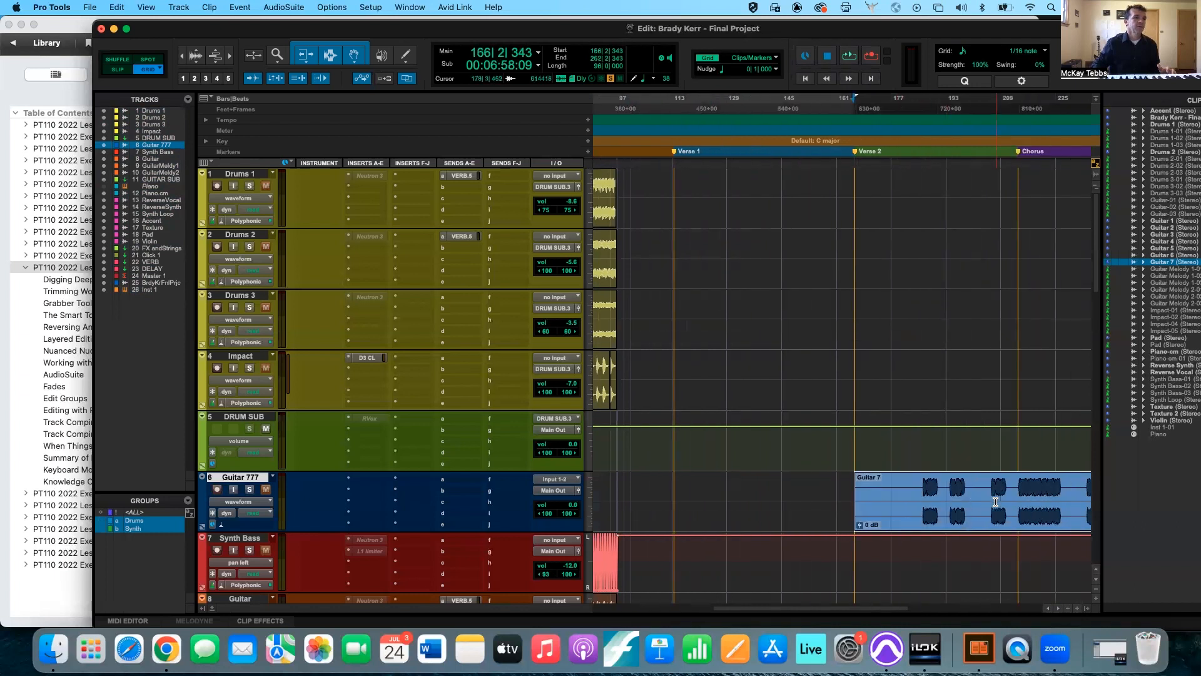
mouse_move(901, 517)
left_mouse_down()
mouse_move(1062, 503)
mouse_move(864, 517)
left_mouse_up()
Move the Guitar 7 clip back so it starts at the Verse 1 marker.
scroll(864, 517, "left", 5)
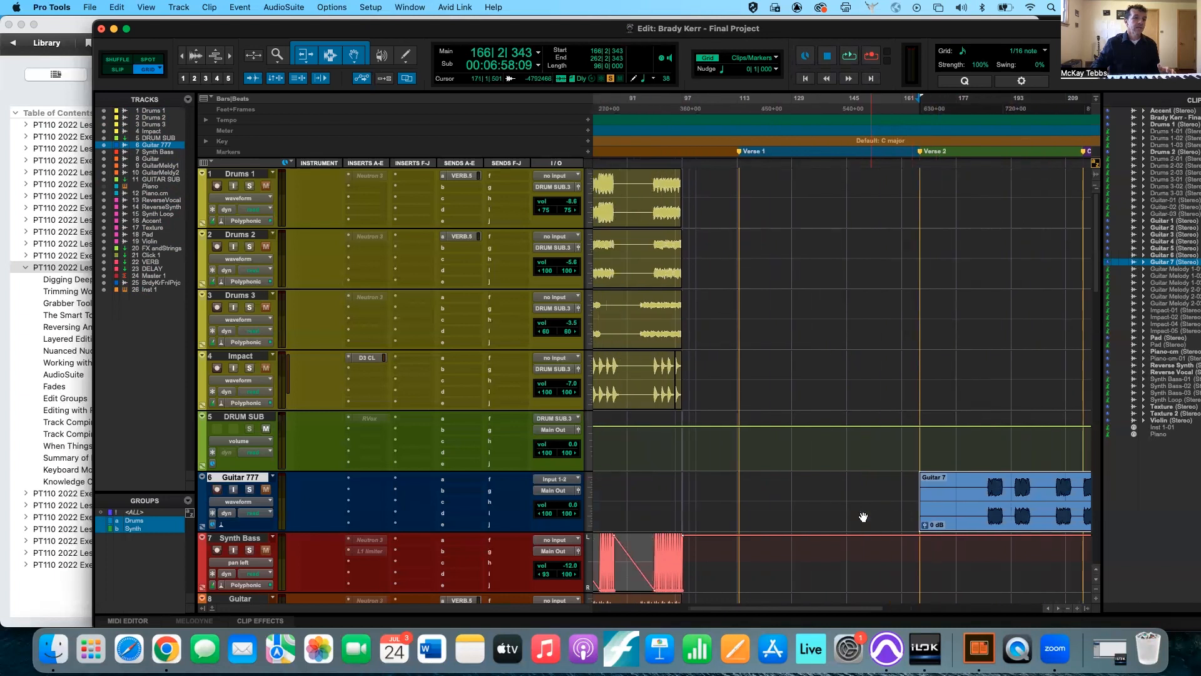
left_click_drag(999, 518, 822, 510)
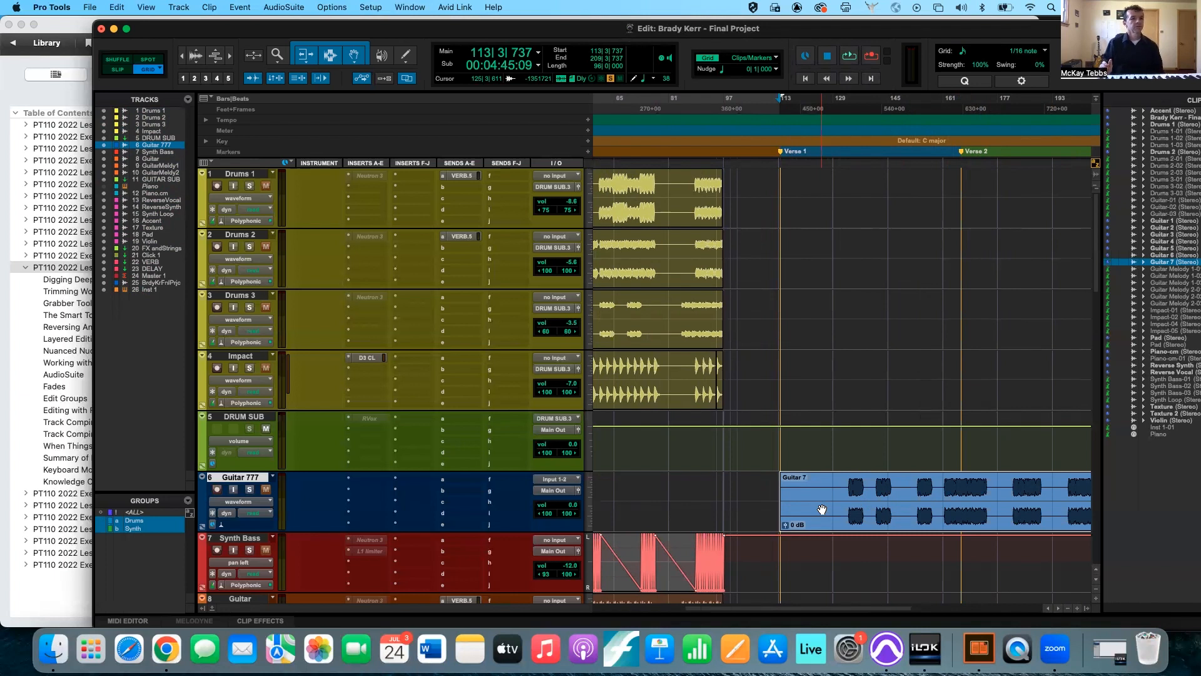
Undo the last move of the Guitar 7 clip and switch the edit mode to Relative Grid.
key("super+z")
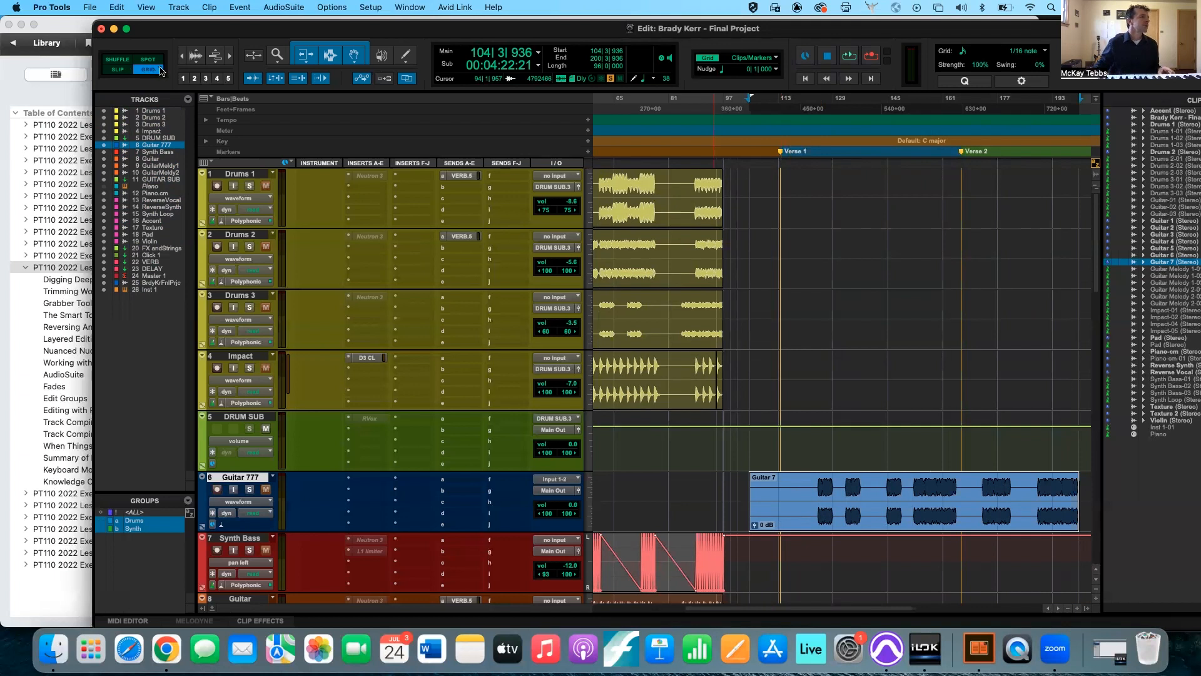
left_click(160, 70)
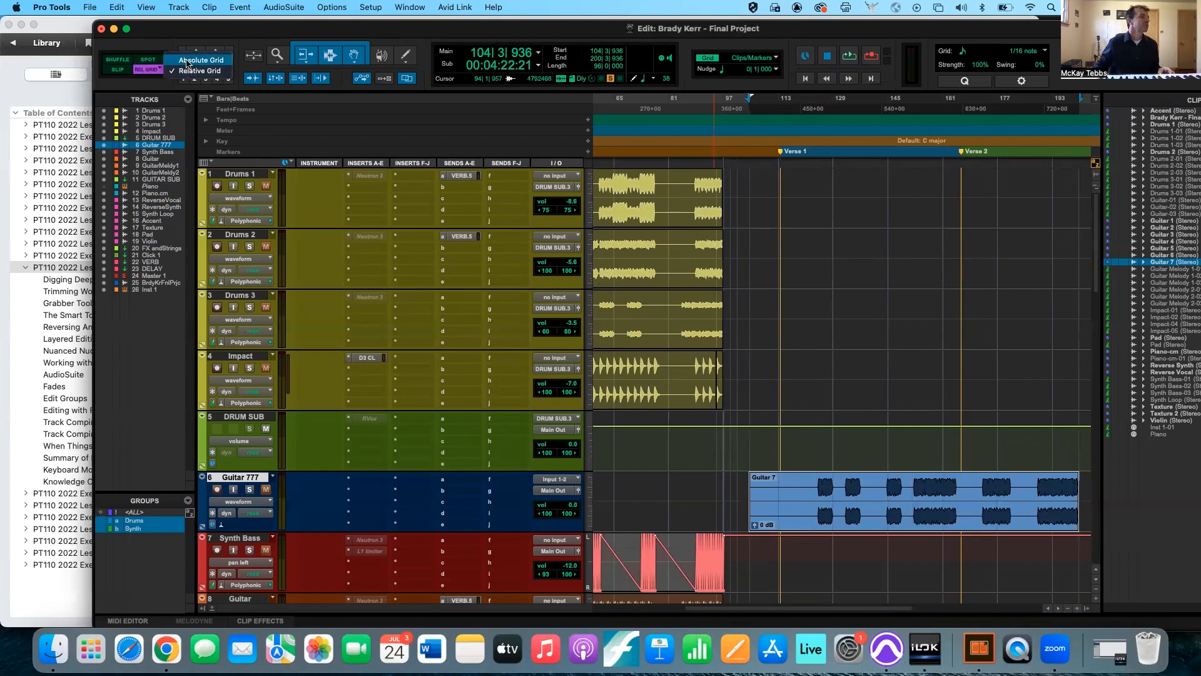
left_click(187, 60)
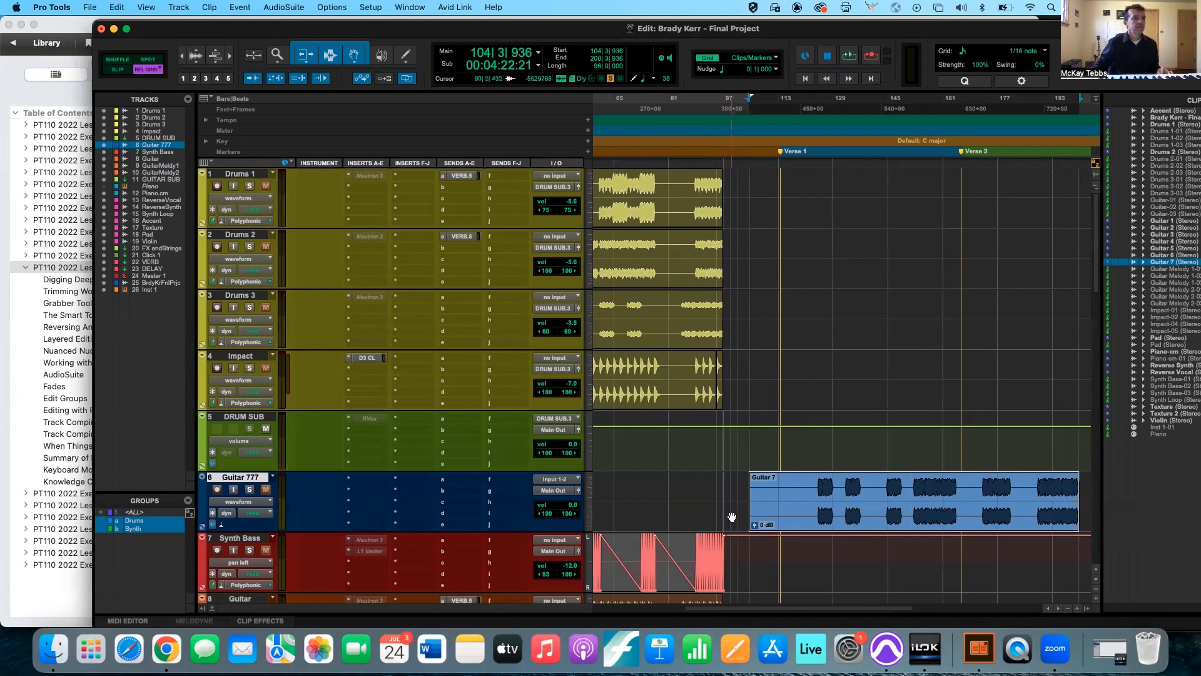
Move the Guitar 7 clip earlier in beat increments with Relative Grid, first to 85|1|445 and finally to 84|4|445.
key("t")
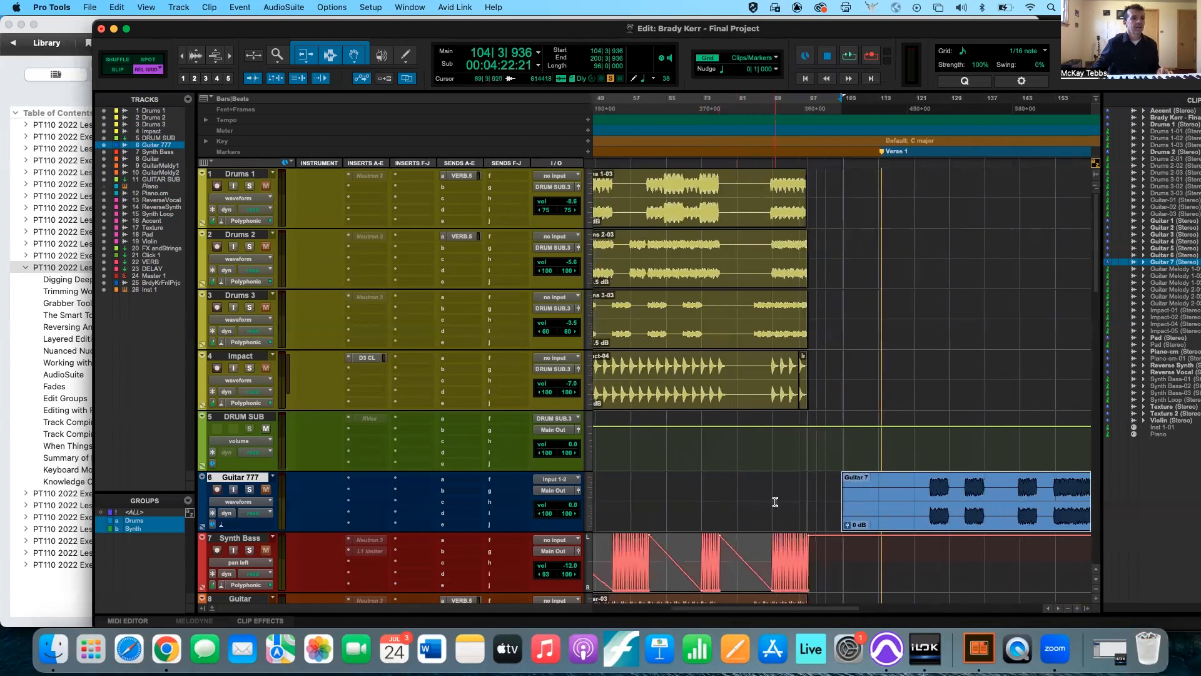
scroll(775, 502, "down", 2)
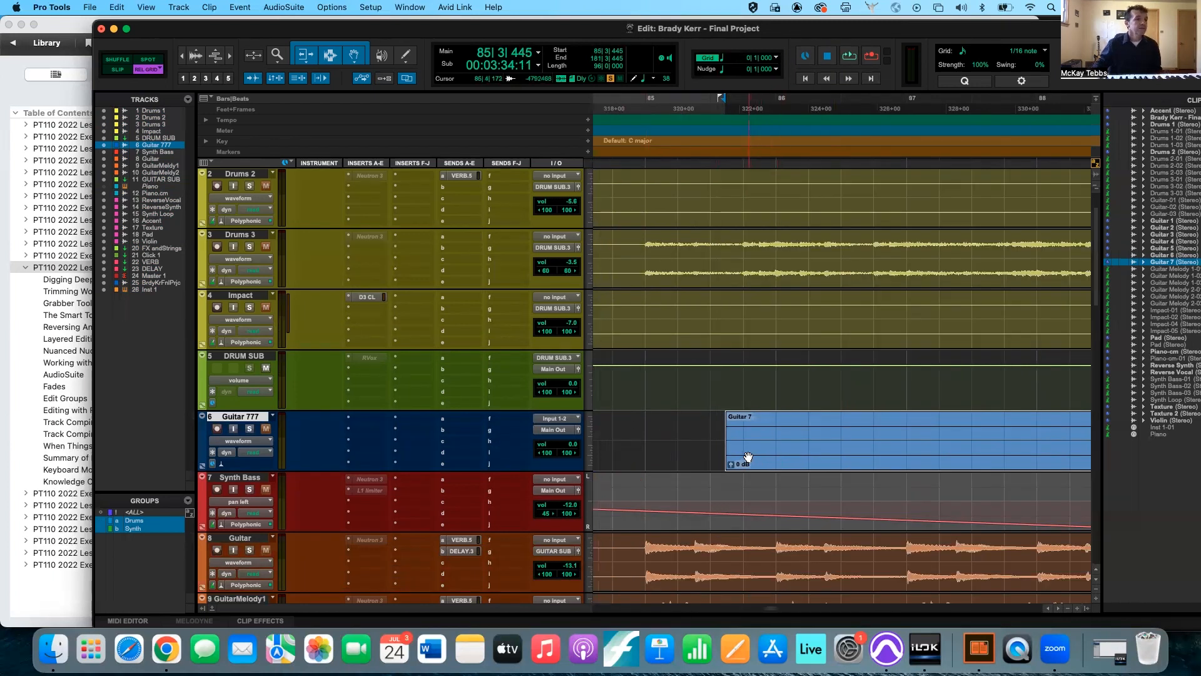
left_click(747, 455)
left_click_drag(747, 455, 667, 448)
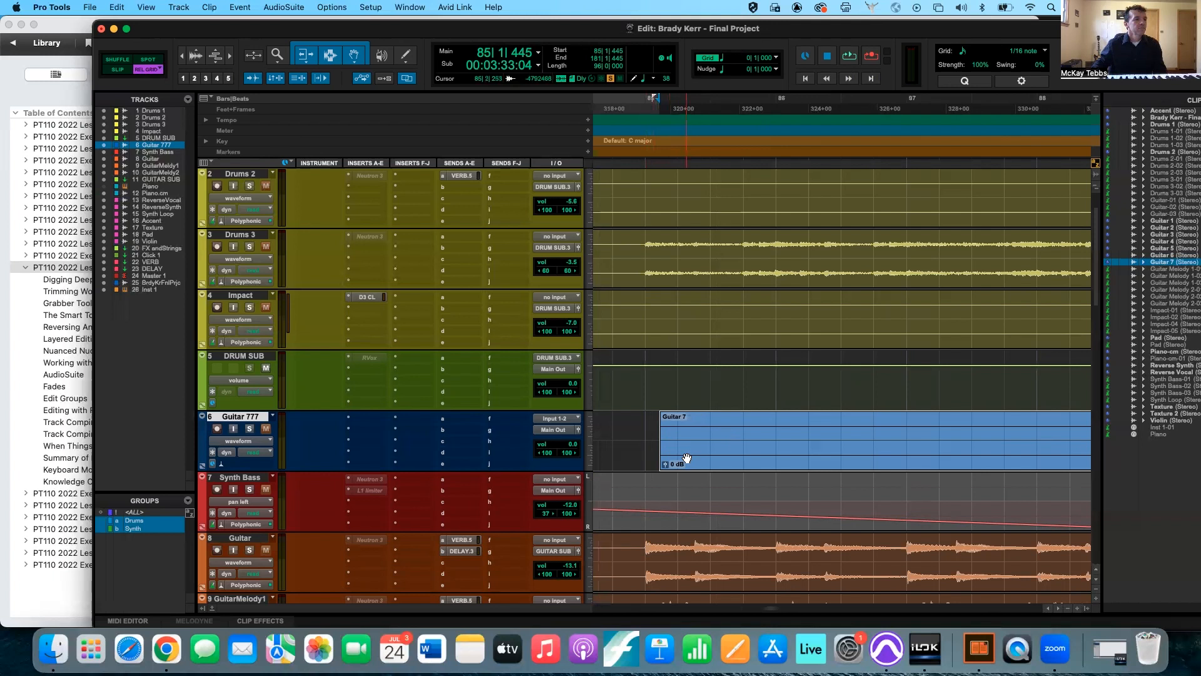
left_click_drag(682, 457, 645, 453)
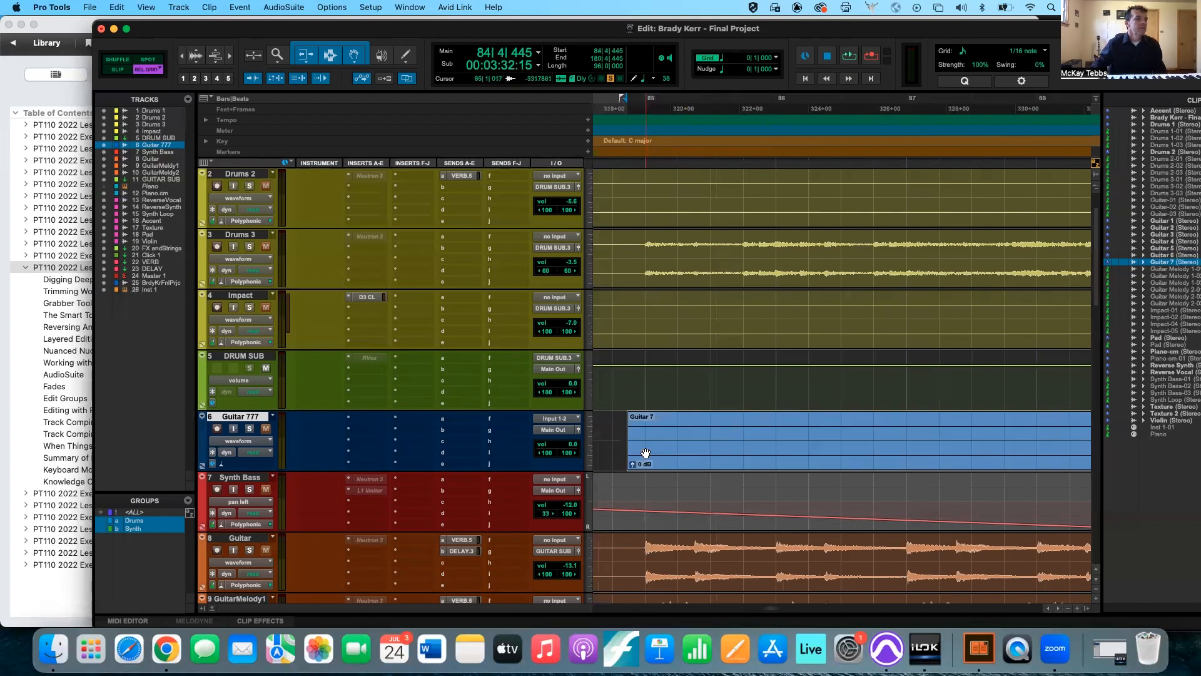
Paste a copy of the Guitar 7-03 clip after the original on the Guitar 777 track, starting at 190|2|530.
key("r")
key("r")
key("r")
key("r")
key("r")
key("r")
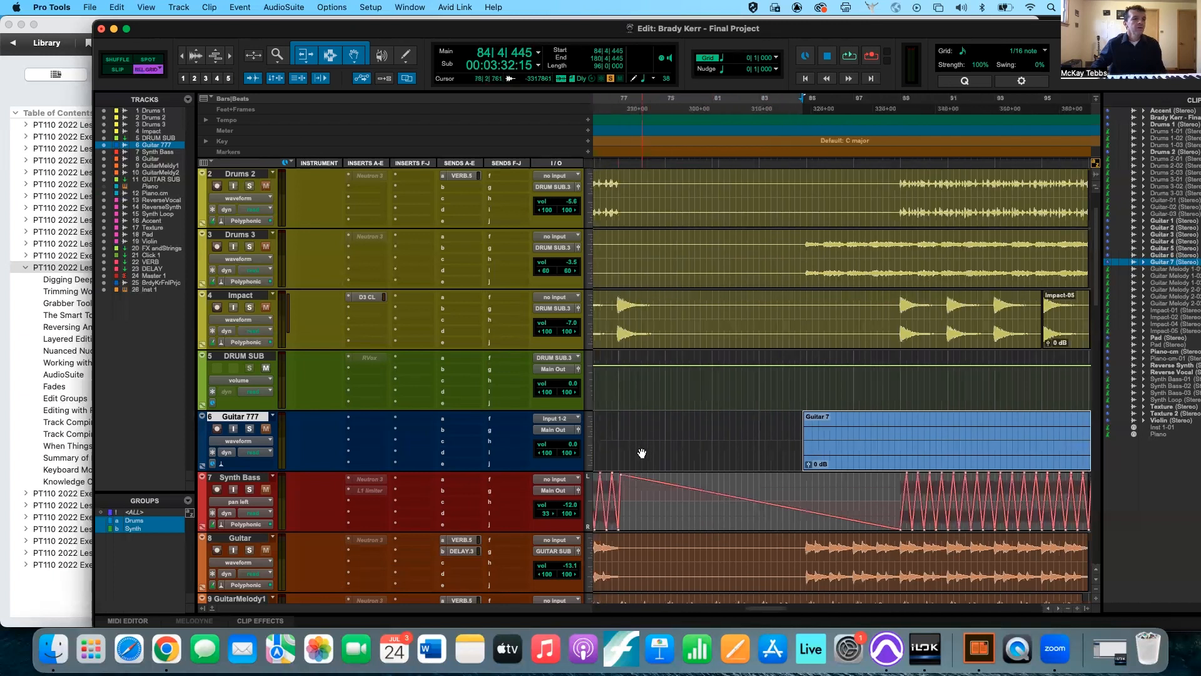
key("r")
key("r")
key("r")
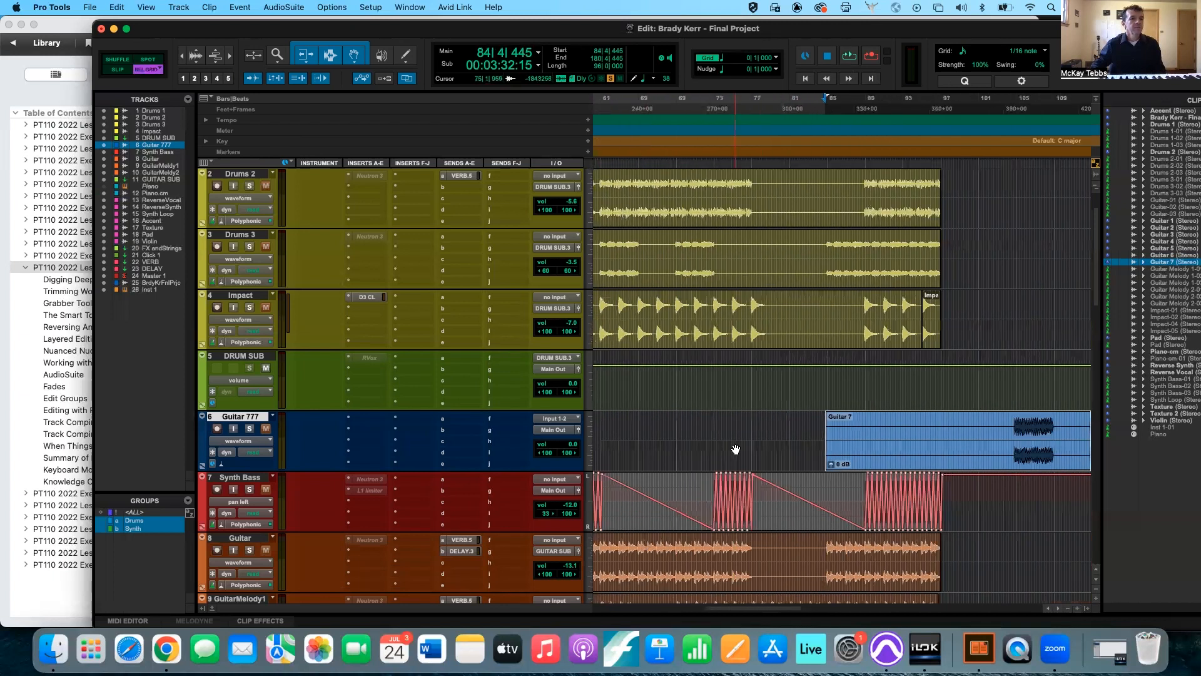
scroll(736, 449, "right", 6)
scroll(736, 449, "down", 4)
scroll(736, 449, "up", 5)
key("r")
key("r")
key("r")
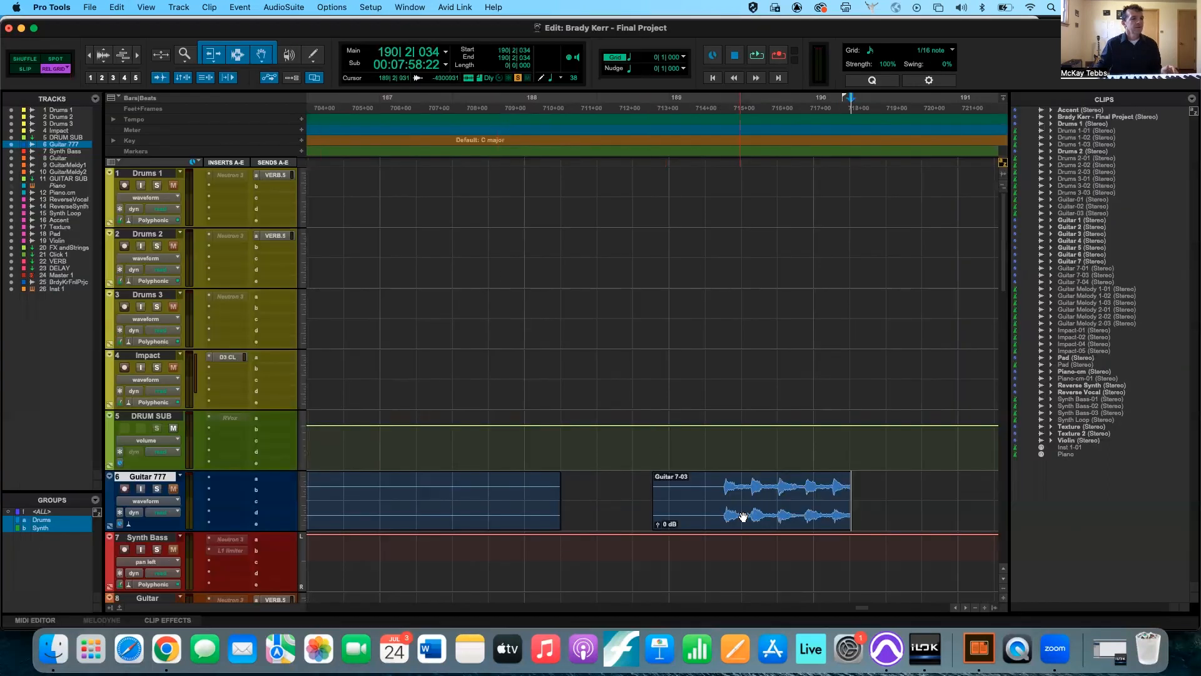
left_click(743, 517)
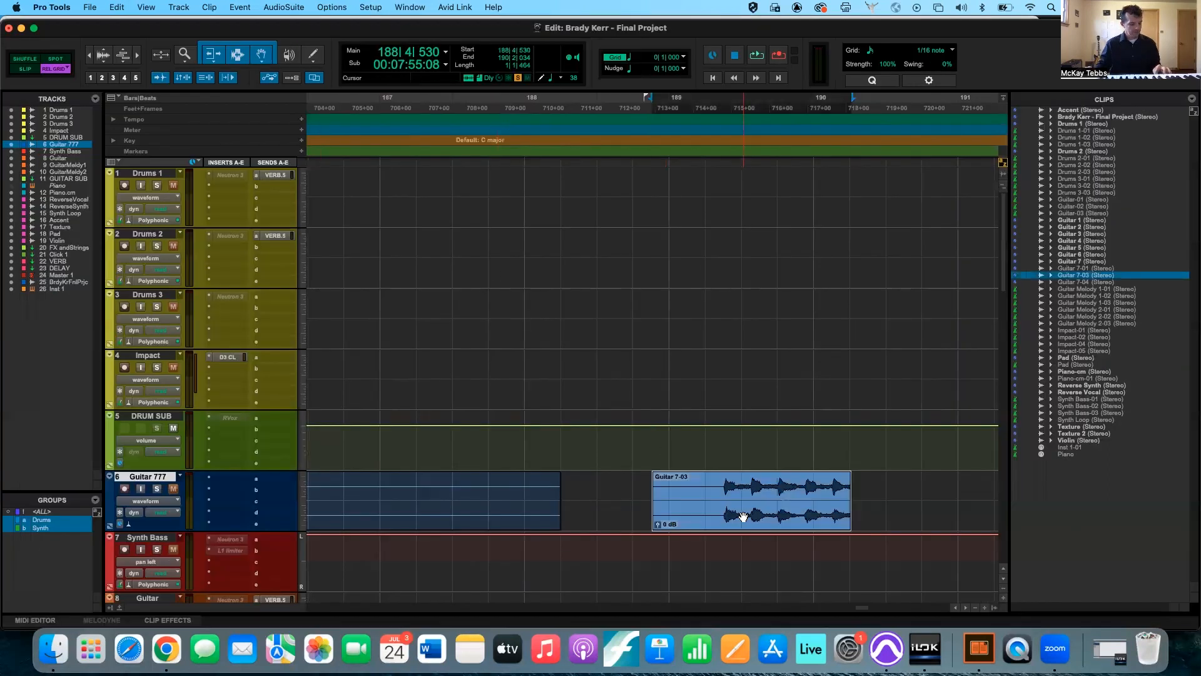
left_click(886, 481)
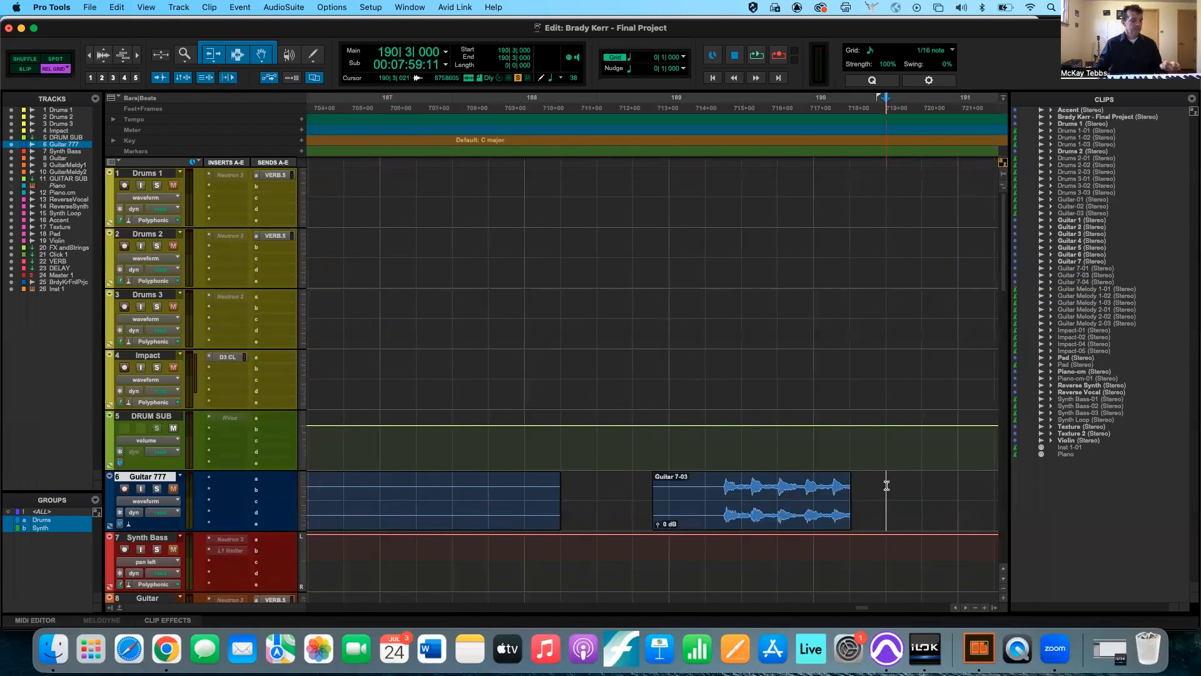
key("super+v")
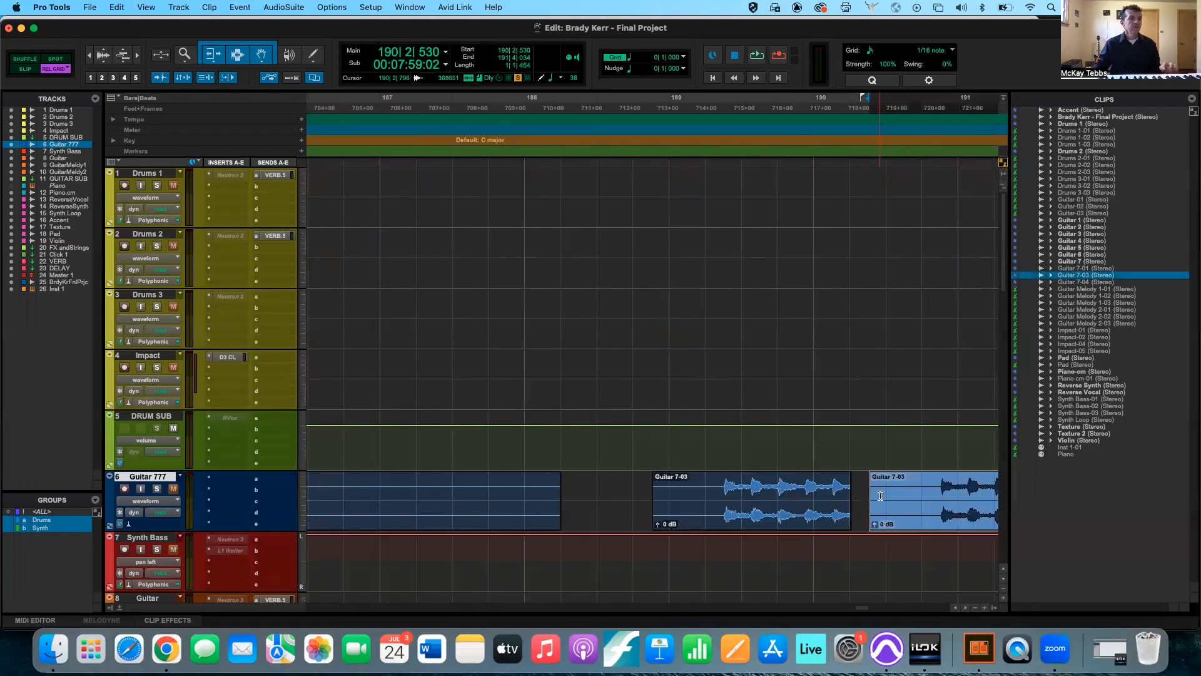
Paste another copy of Guitar 7-03 after the previous copy, starting at 191|4|530.
scroll(889, 478, "right", 5)
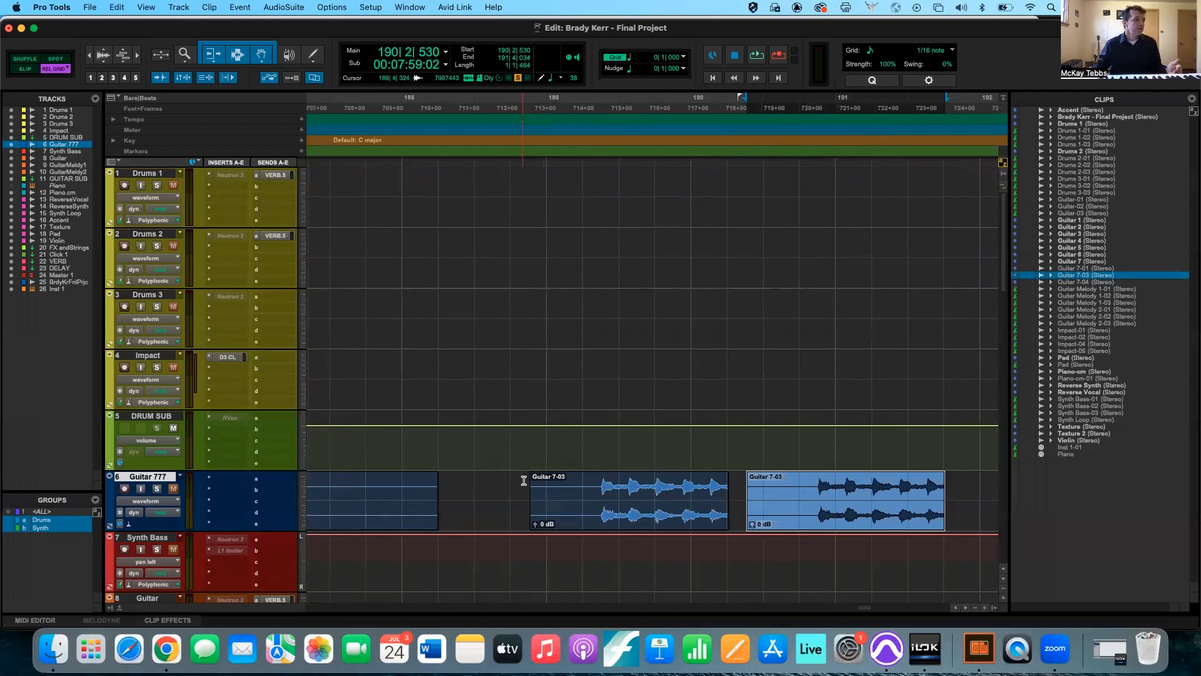
scroll(531, 483, "right", 5)
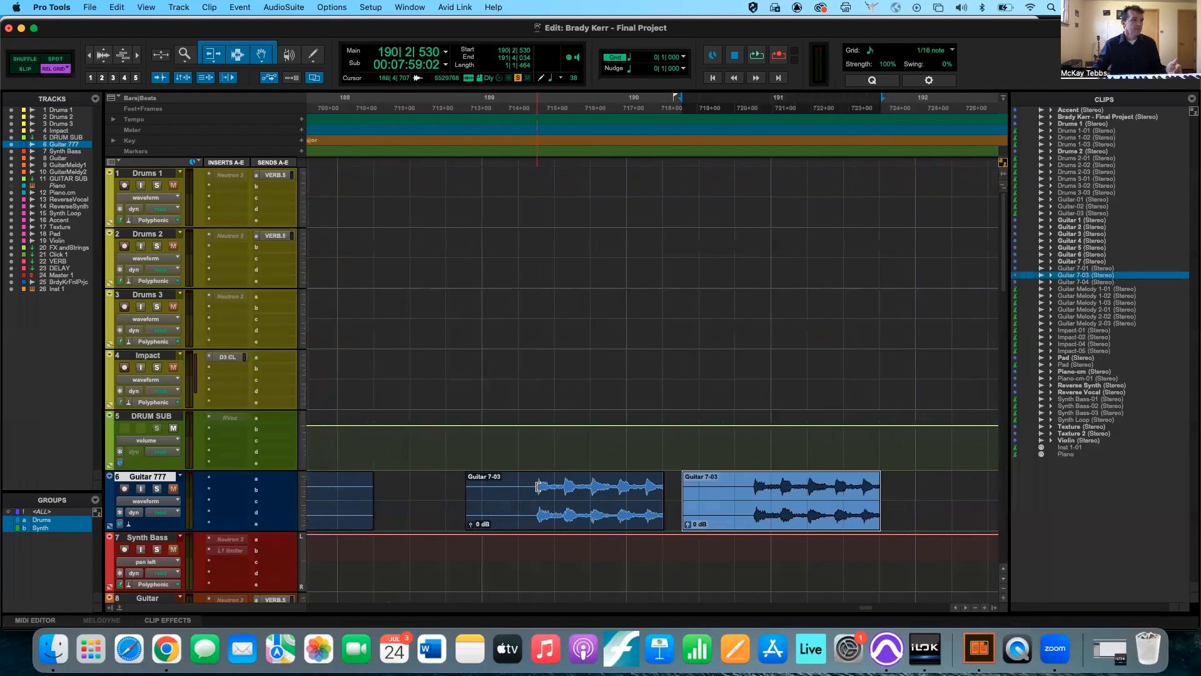
left_click(819, 487)
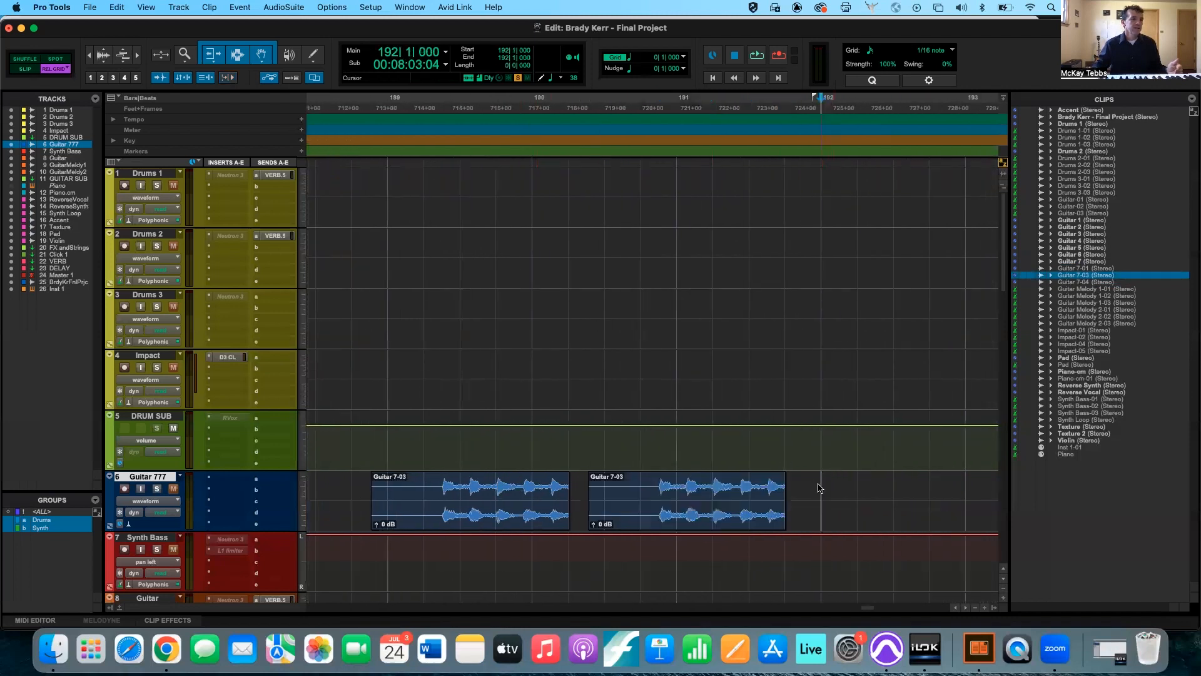
key("super+v")
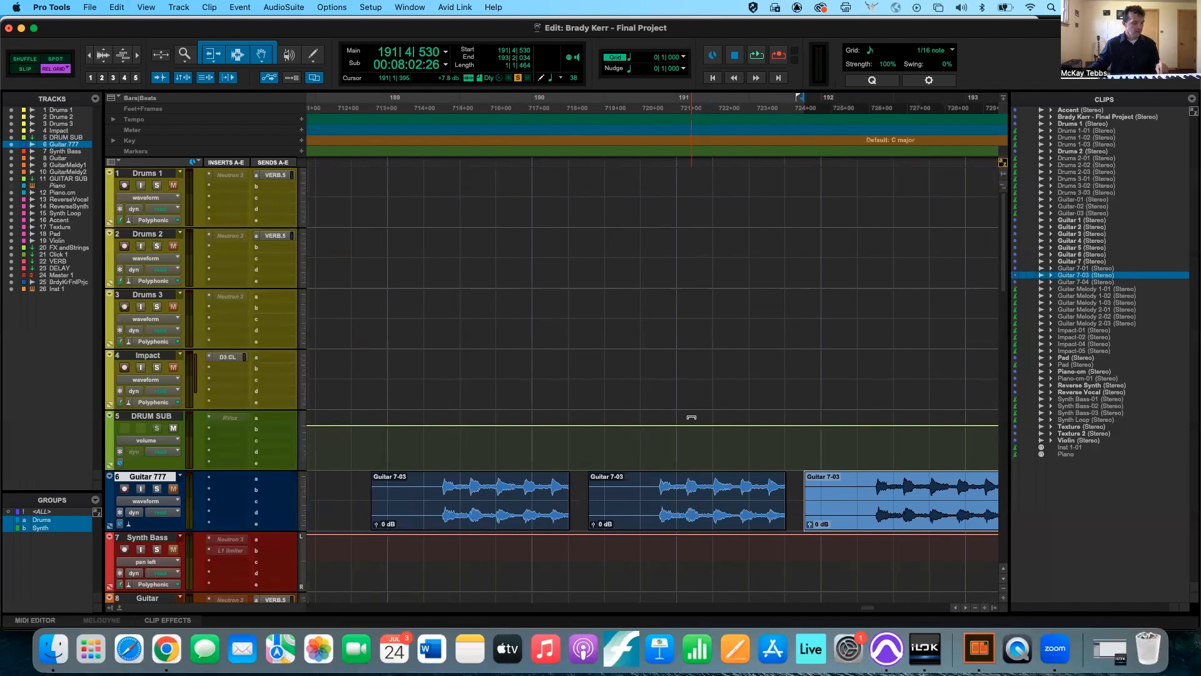
Switch the edit mode back from Relative Grid to Absolute Grid.
key("F4")
key("r")
key("r")
scroll(644, 387, "left", 15)
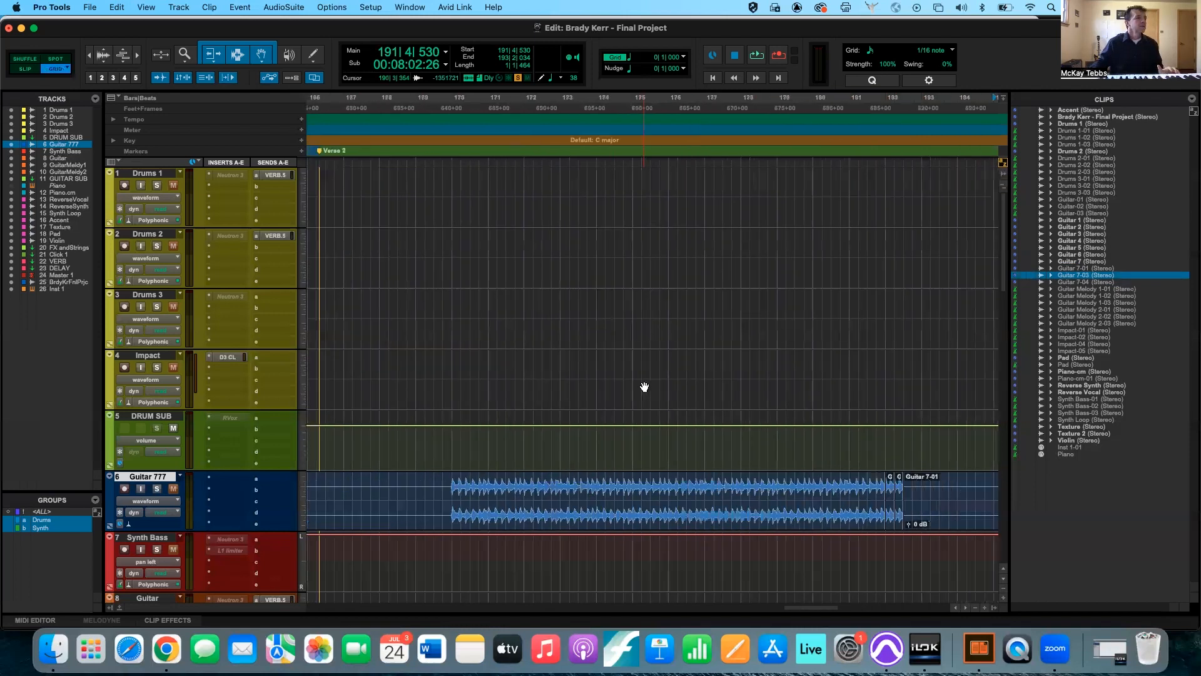
scroll(645, 387, "left", 5)
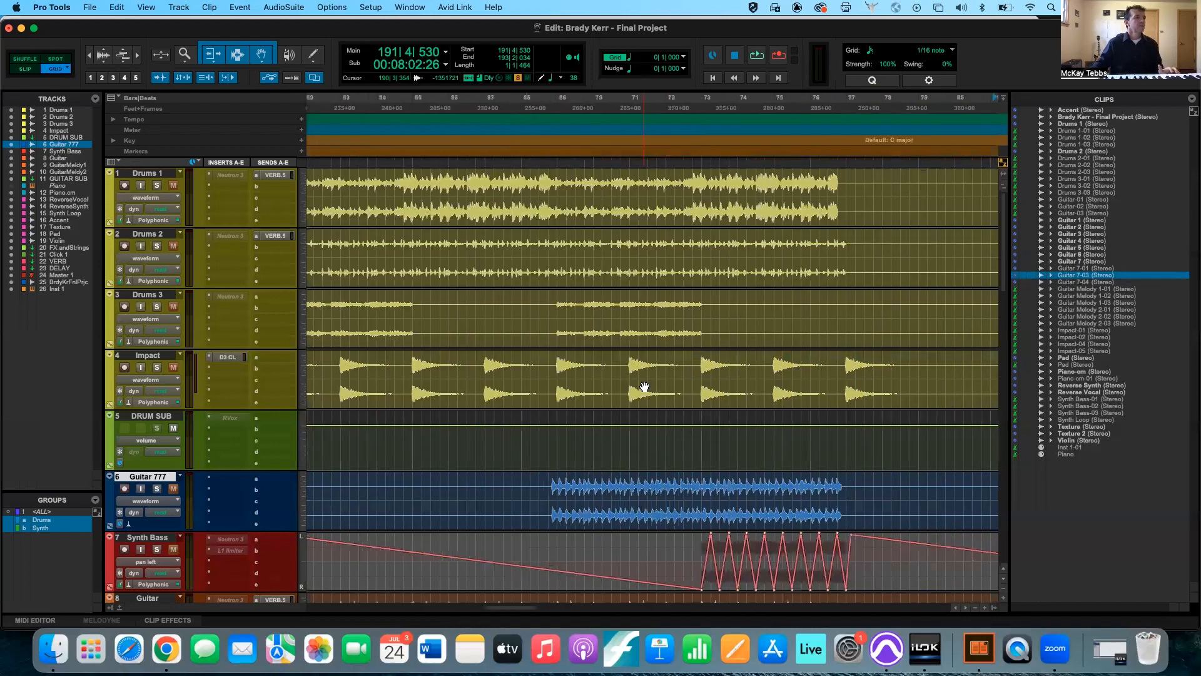
scroll(644, 387, "right", 5)
scroll(645, 386, "down", 1)
scroll(644, 387, "up", 1)
scroll(645, 387, "right", 3)
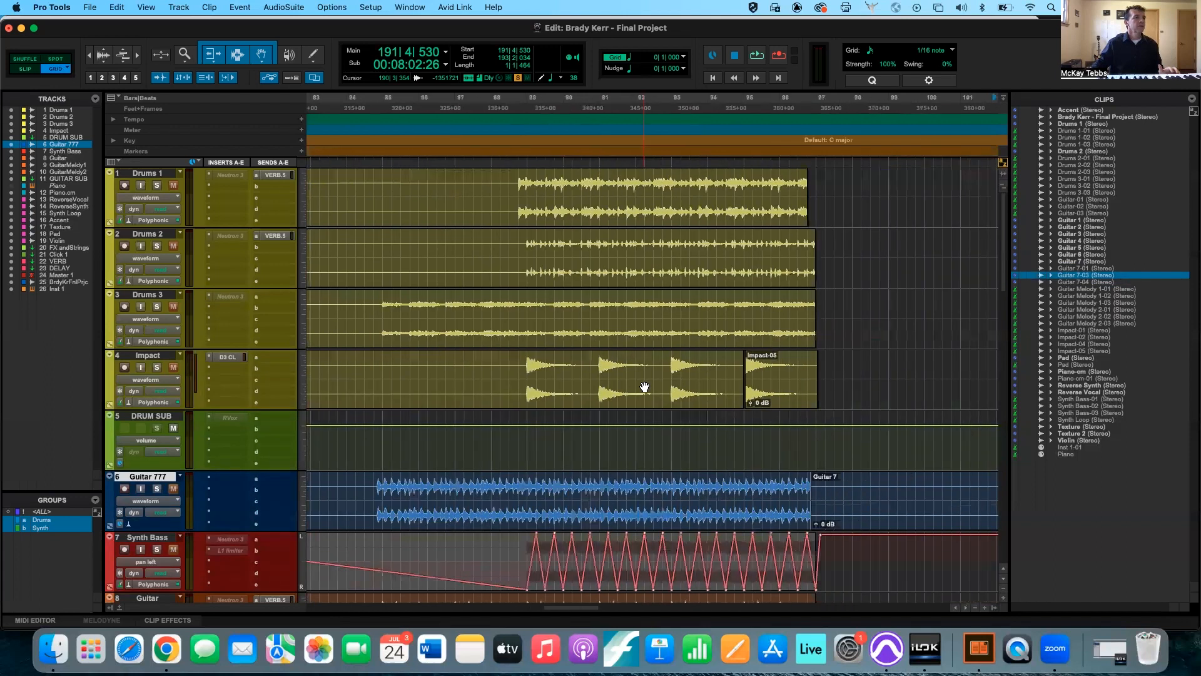
scroll(645, 386, "right", 3)
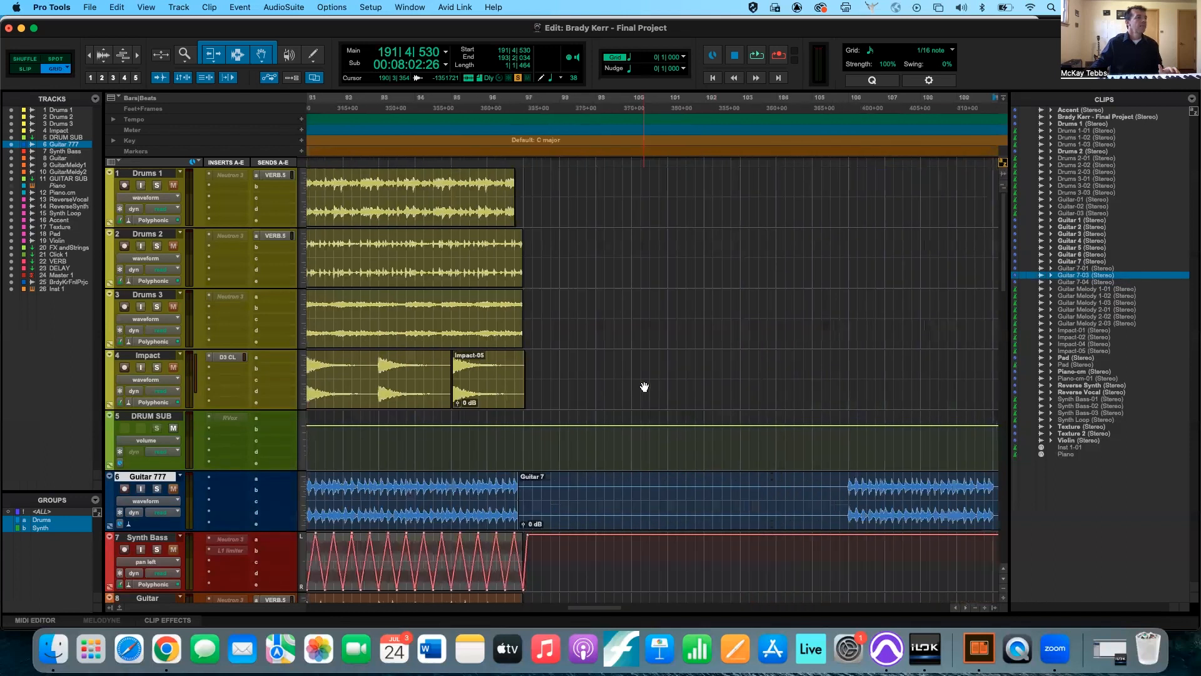
Toggle the edit mode between Slip and Grid, ending in Grid mode.
left_click(26, 69)
left_click(56, 70)
left_click(28, 71)
left_click(26, 70)
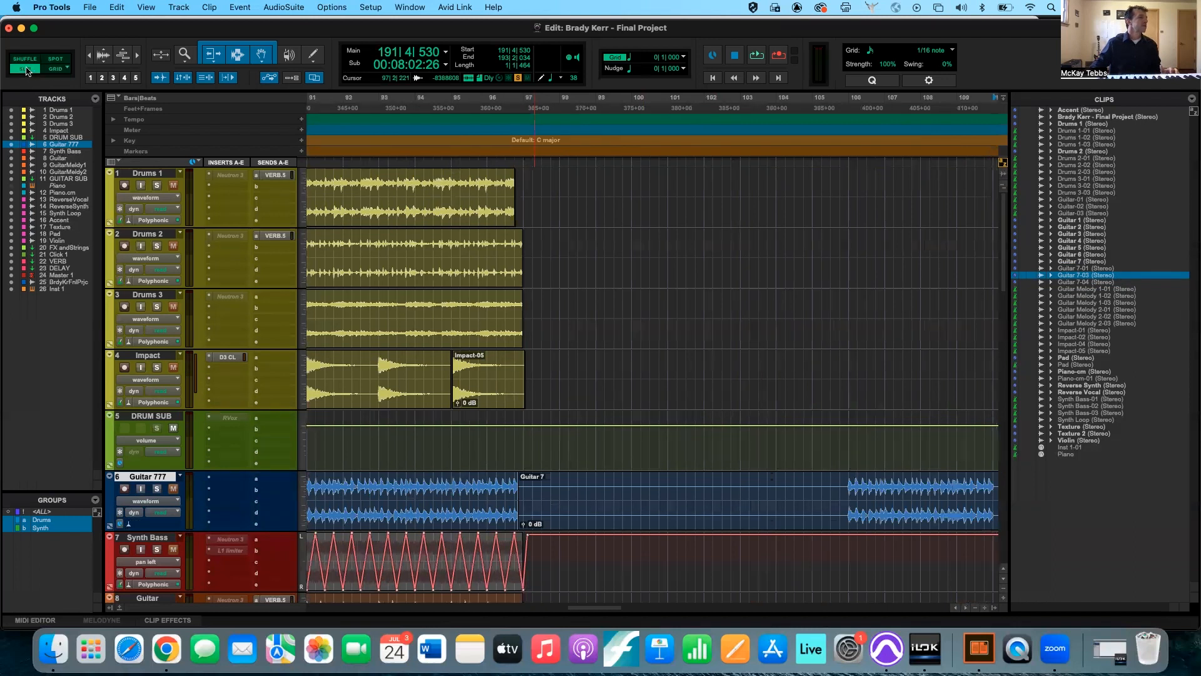
left_click(55, 71)
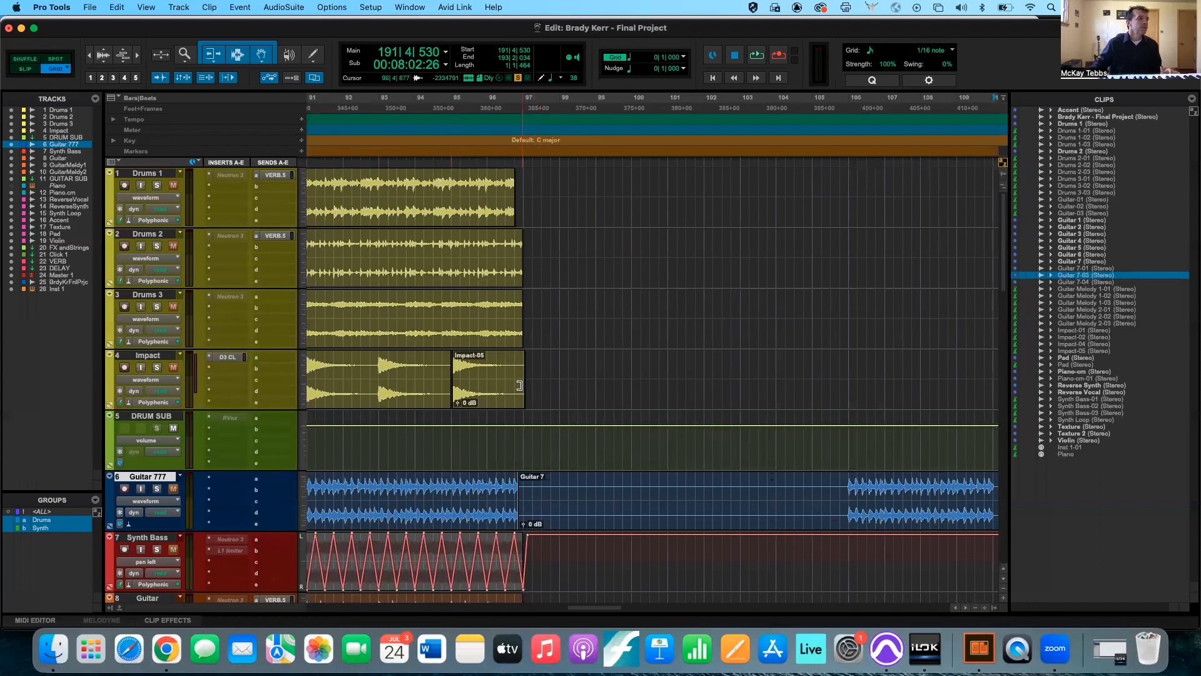
Move the Impact-05 clip on the Impact track along the beat grid so it starts at 95|3|000.
scroll(519, 385, "down", 2)
scroll(519, 385, "left", 1)
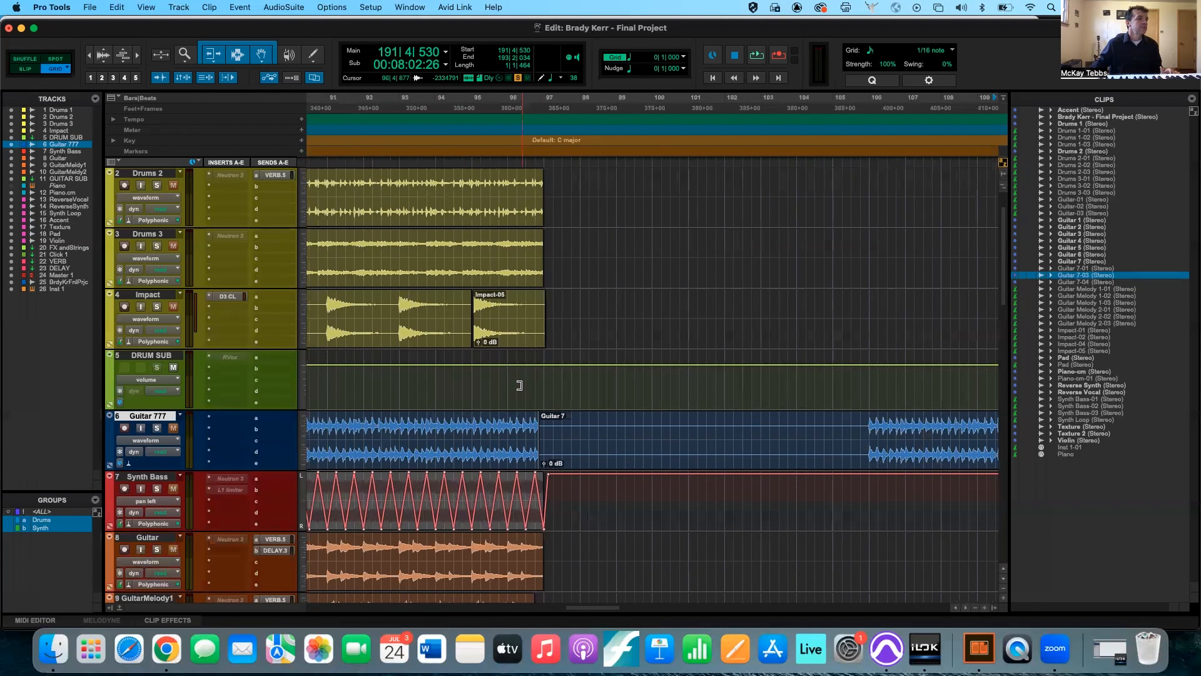
left_click(529, 311)
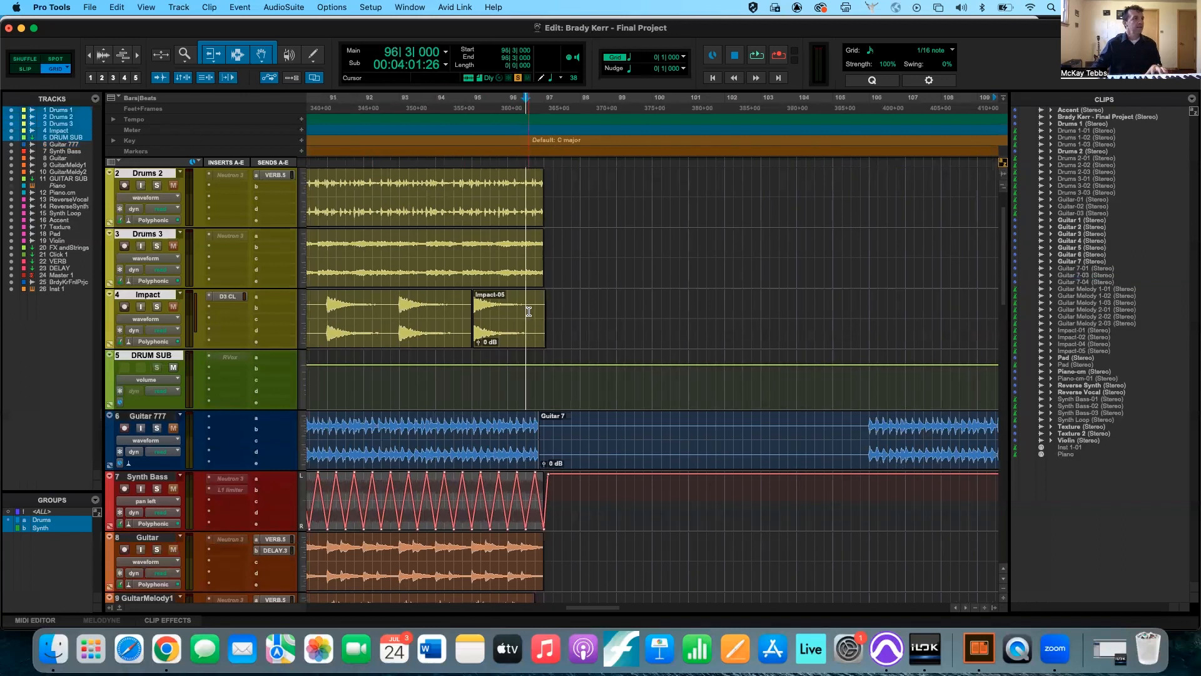
key("r")
key("r")
key("r")
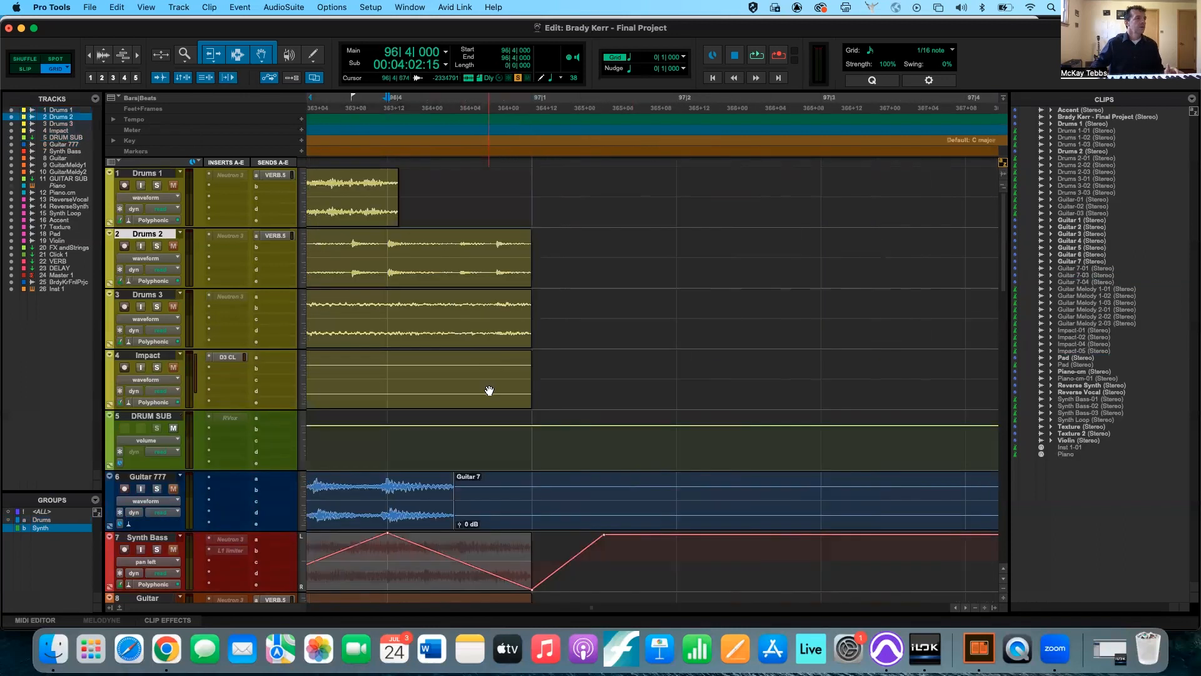
left_click_drag(489, 390, 722, 390)
scroll(722, 390, "right", 5)
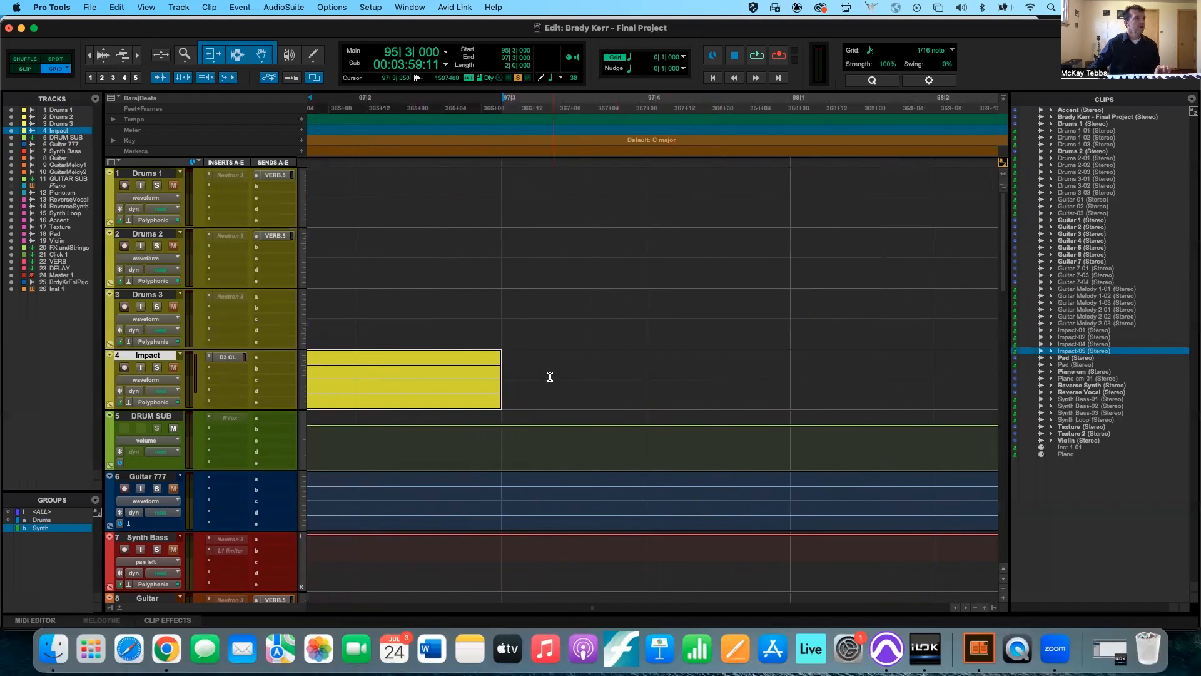
Move the Impact-05 clip freely with Grid mode temporarily suspended, placing it at 95|3|499 and at 96|1|449.
left_click_drag(462, 389, 536, 389)
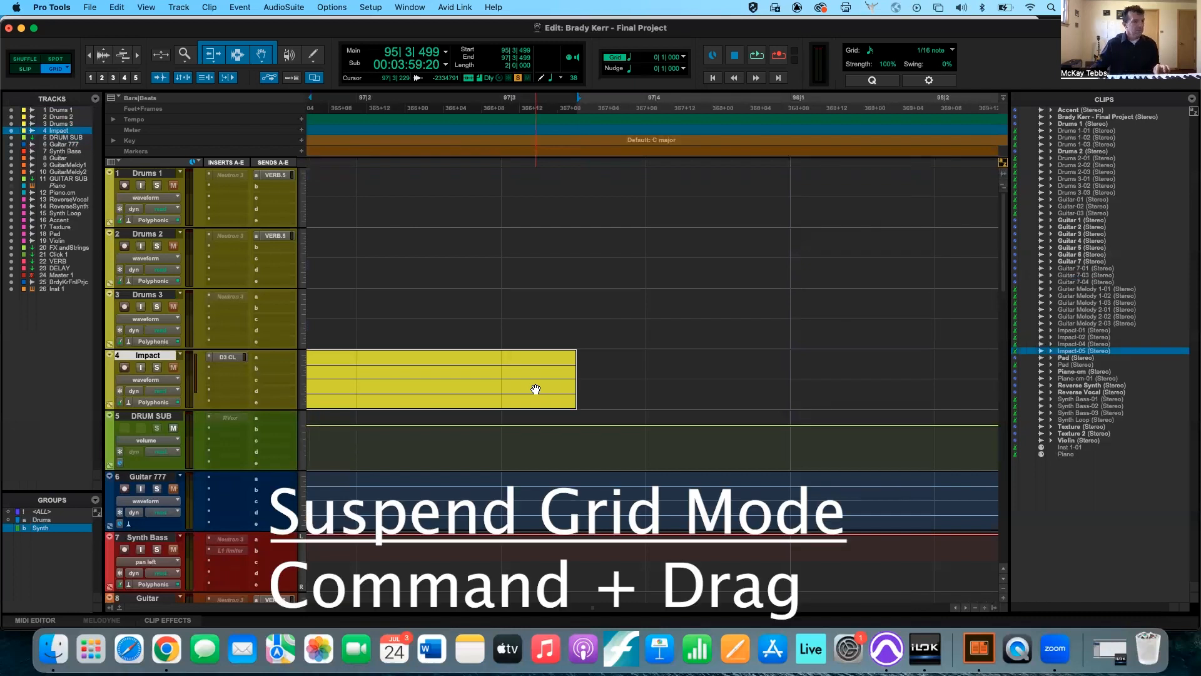
left_click_drag(536, 389, 782, 387)
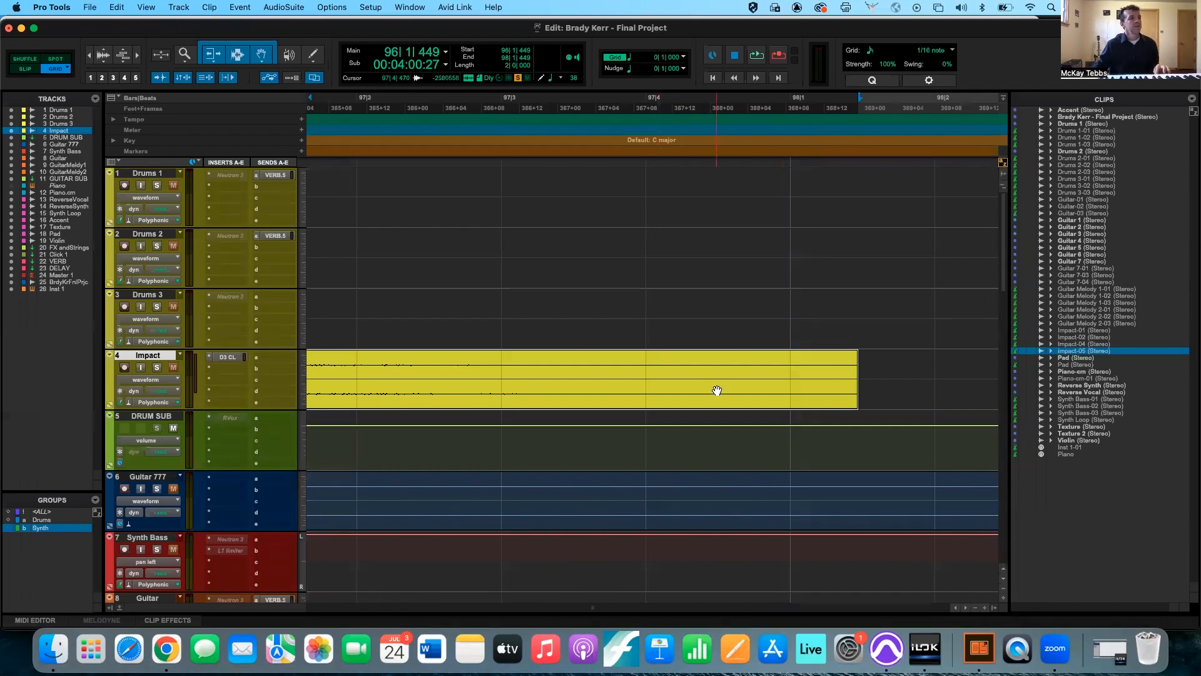
left_click_drag(715, 389, 827, 388)
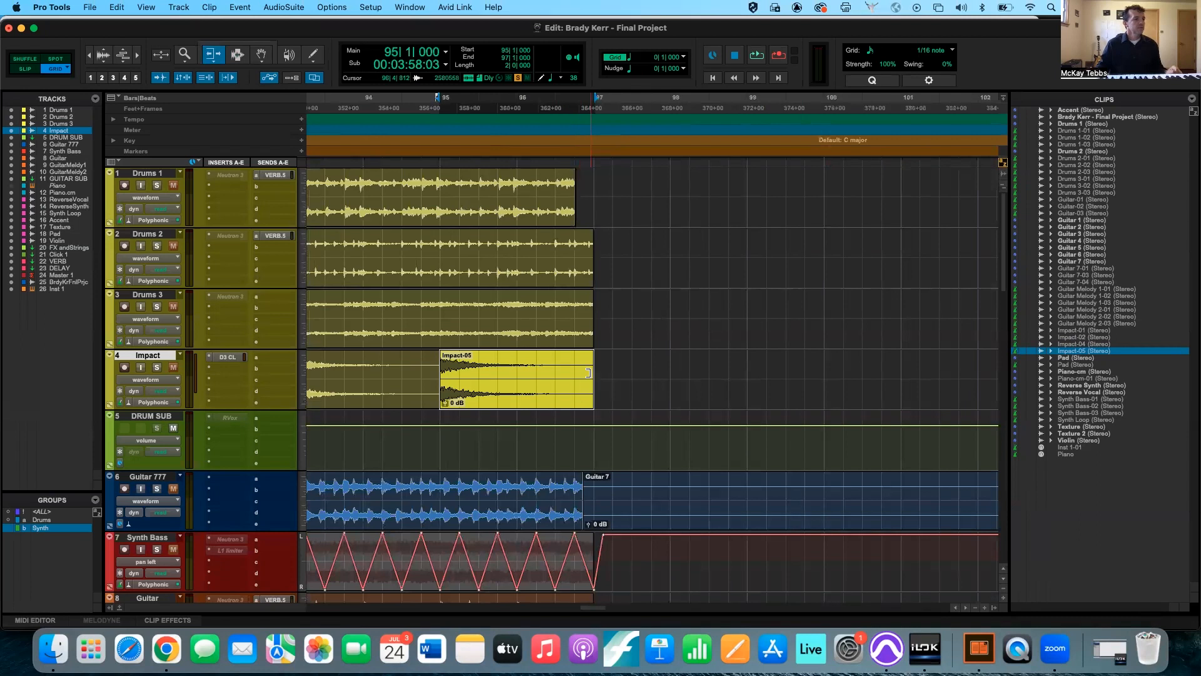
Try trimming the Impact-05 clip's end inward and its start to 95|3|000 with the Trim tool, undoing each trim.
left_click_drag(588, 373, 536, 373)
key("super+z")
left_click_drag(446, 374, 485, 370)
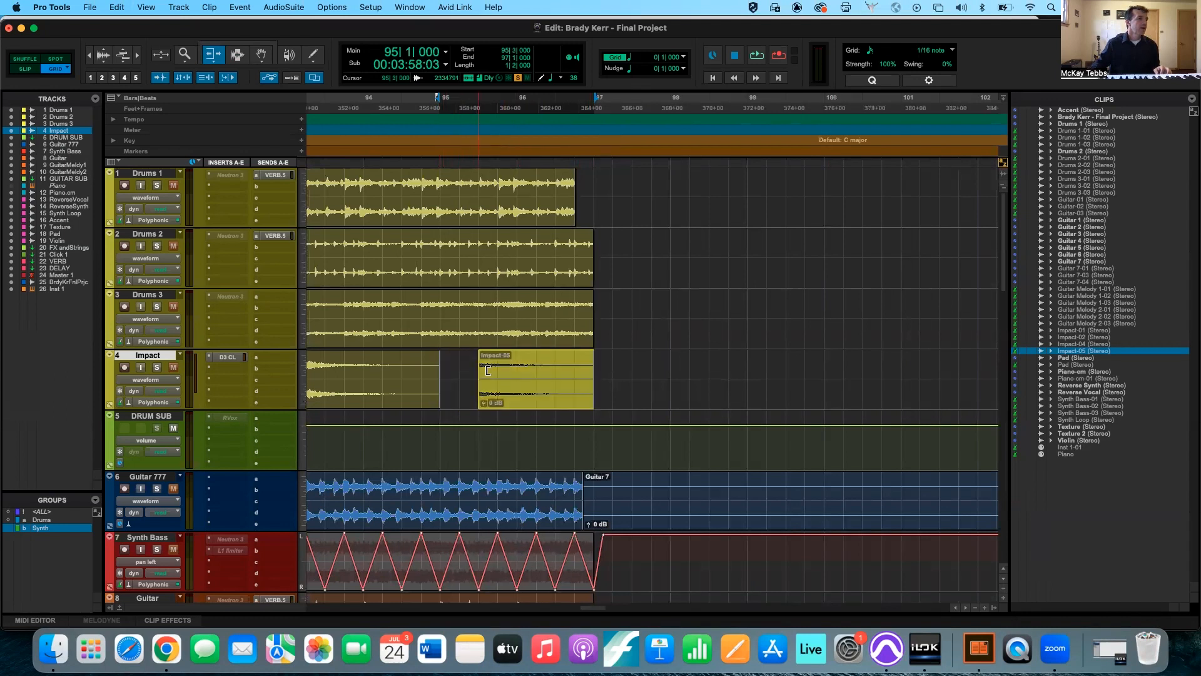
key("super+z")
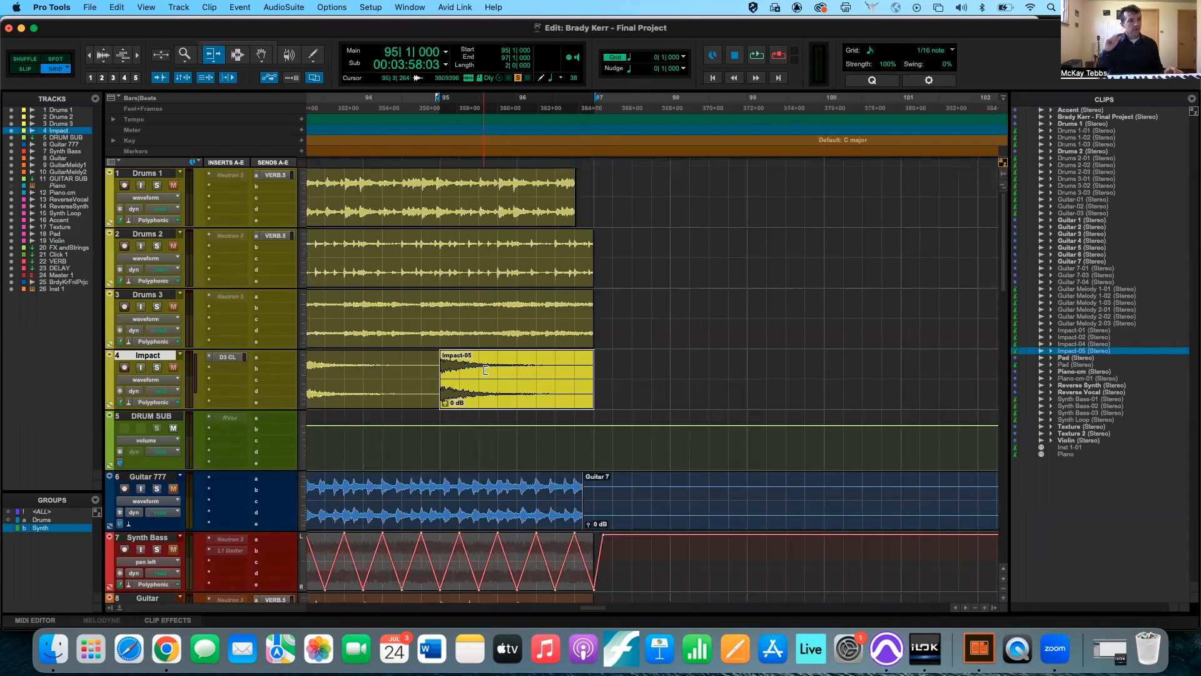
Activate the Smart Tool and trim the Impact-05 clip's end to the edit cursor at 96|4|000, and again at 96|3|000.
left_click(243, 44)
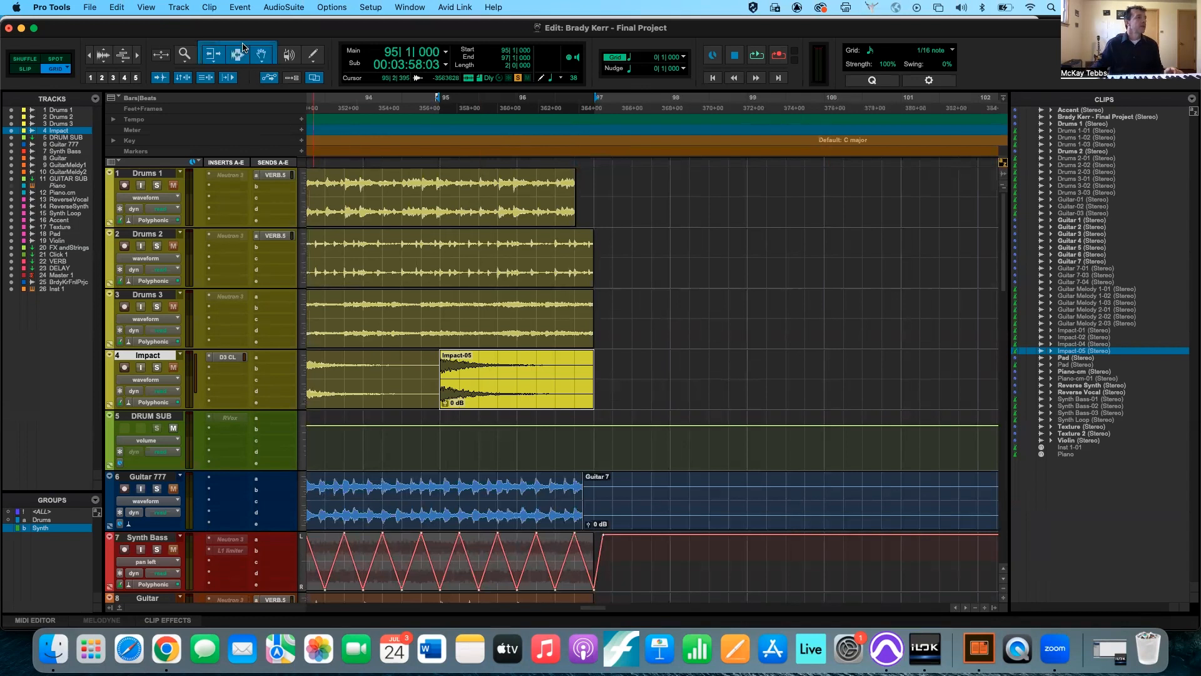
left_click(574, 371)
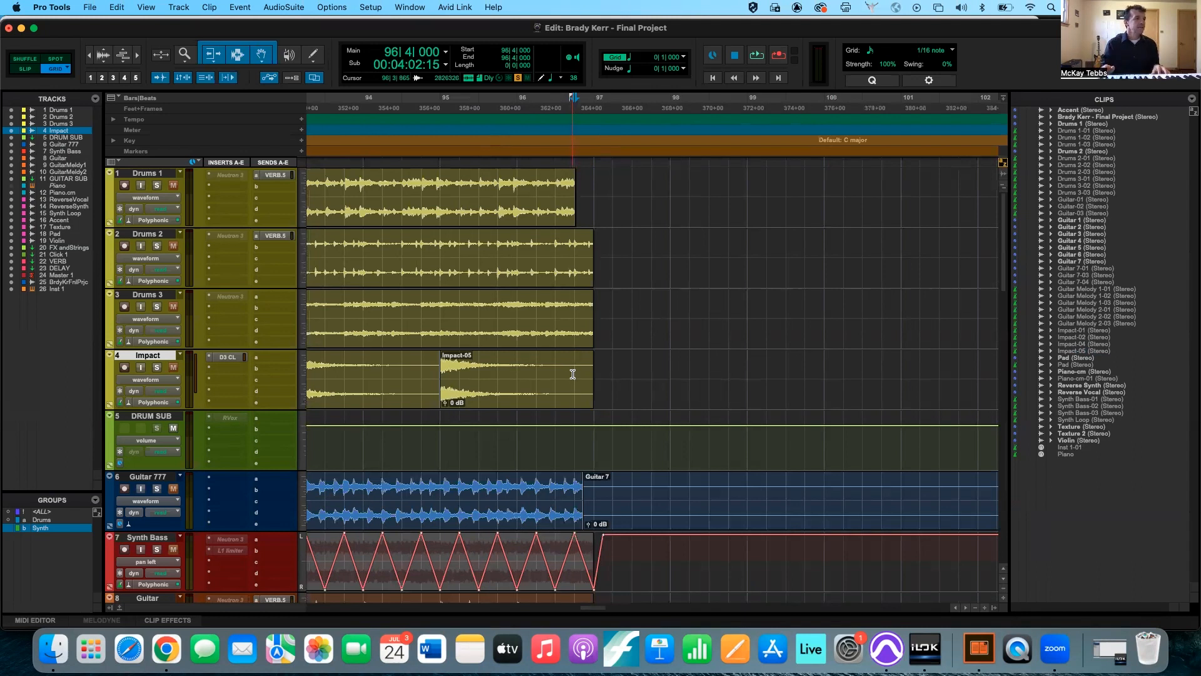
key("s")
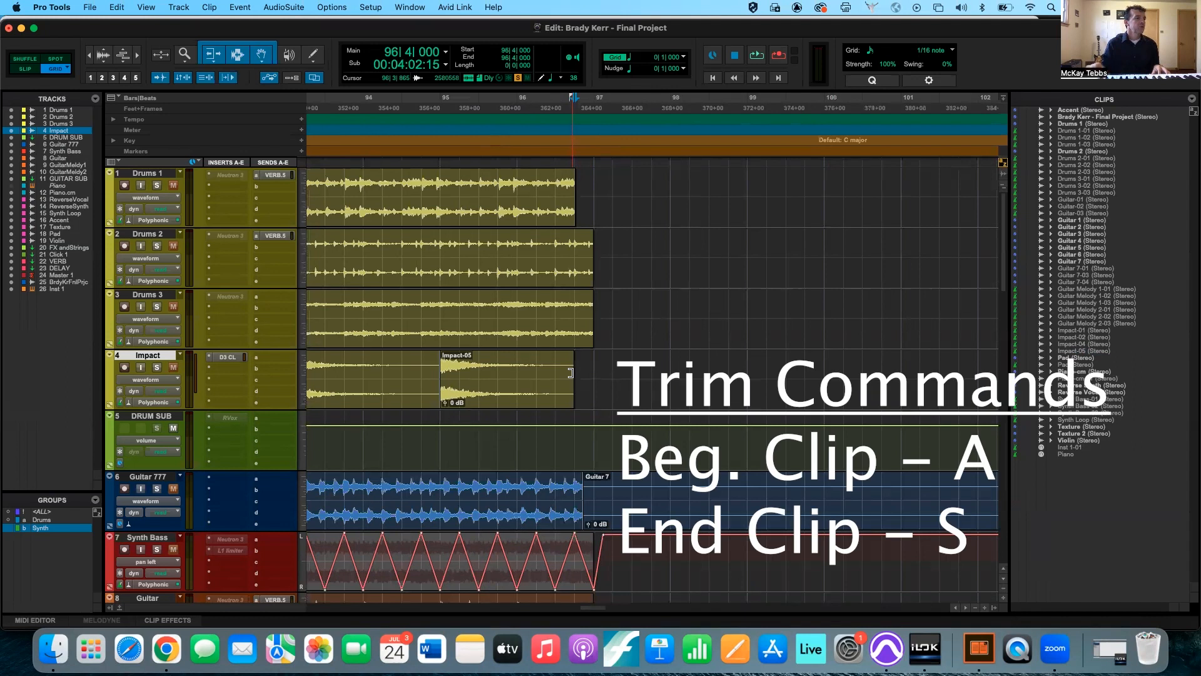
left_click(555, 371)
key("s")
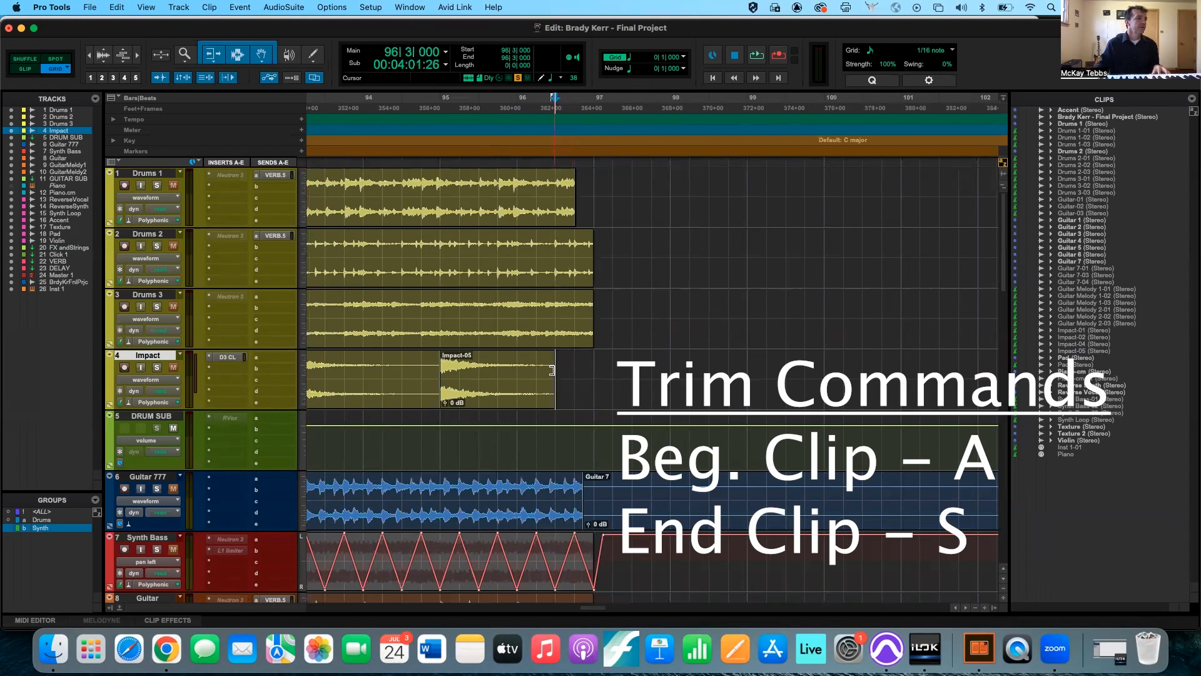
Extend the Impact-05 clip's end back out to full length, and try trimming its start to 95|2|000 and 95|3|000, undoing both start trims.
left_click_drag(552, 371, 593, 371)
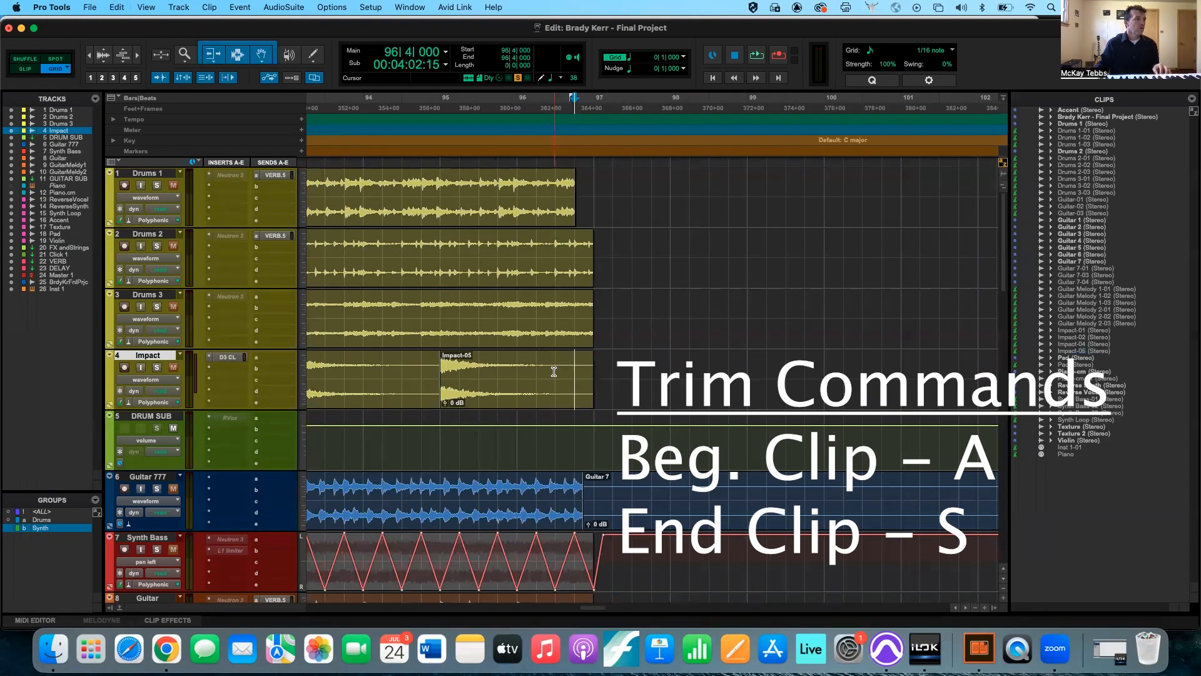
left_click(459, 363)
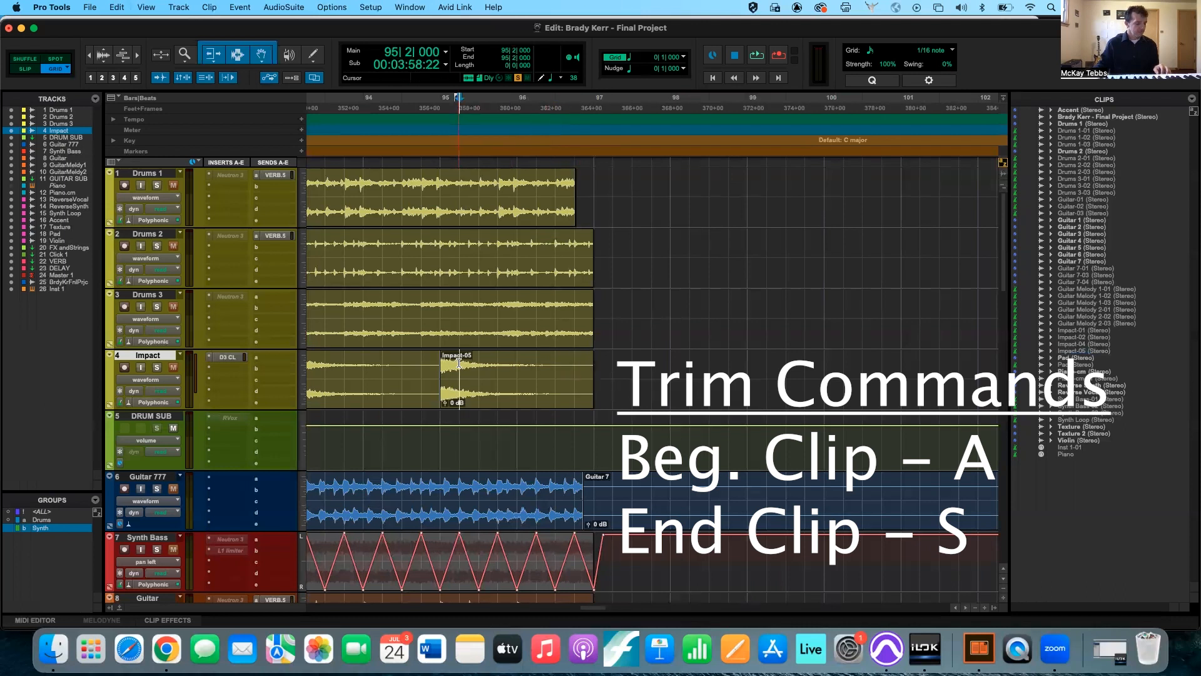
key("a")
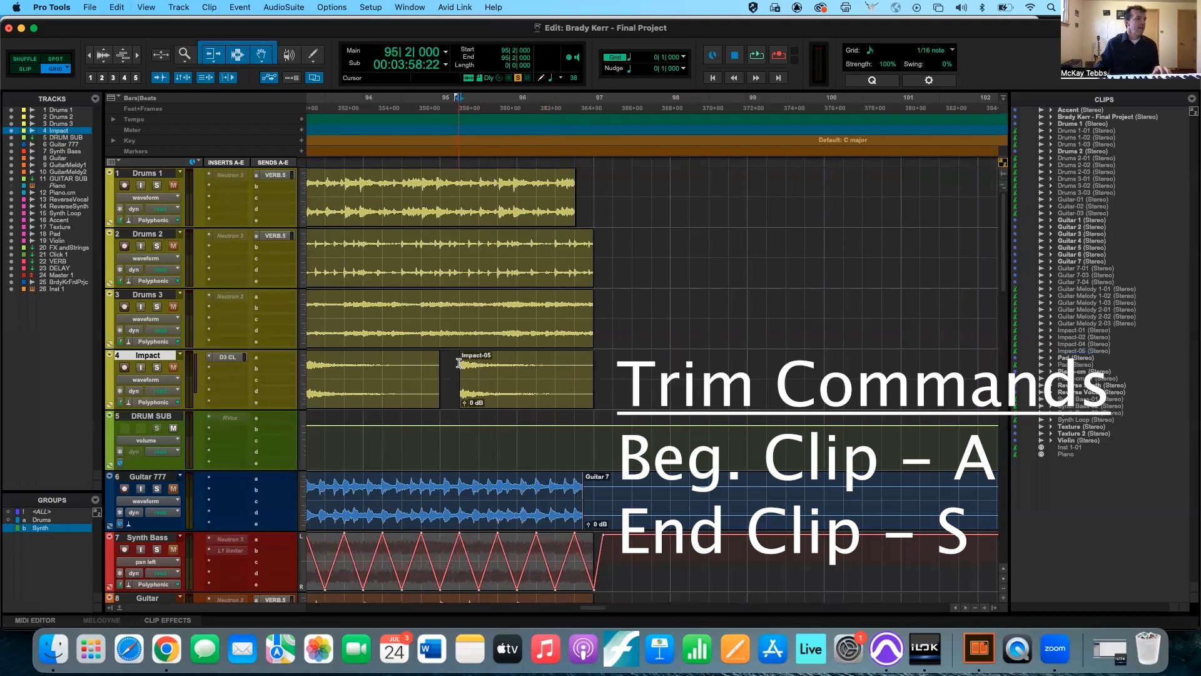
left_click(476, 370)
key("a")
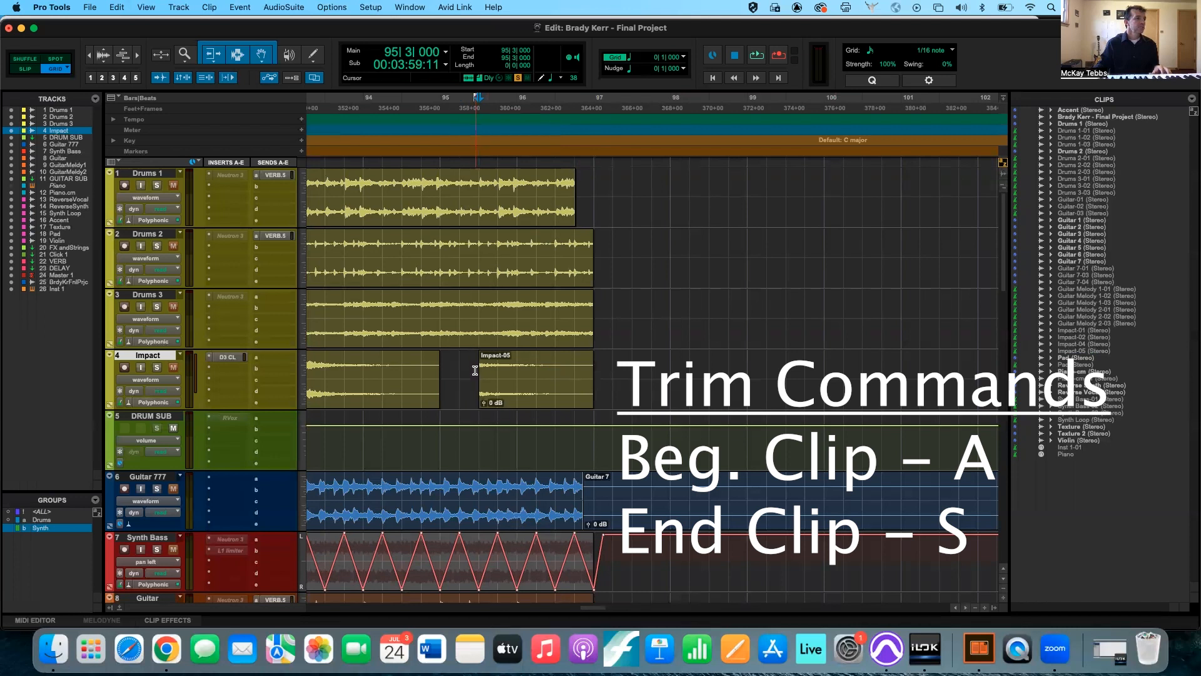
key("super+z")
key("super+z")
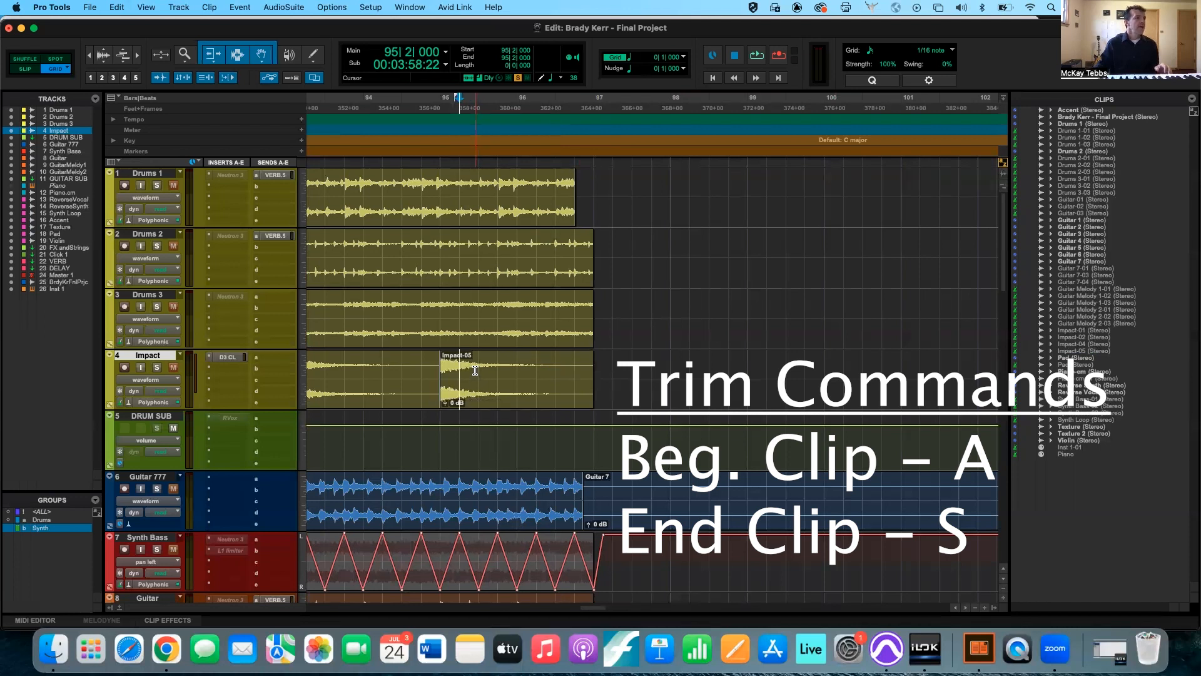
Try trimming the start of the Impact-01 clip to 22|4|000 and the start of the Drums 3-01 clip to 19|1|000.
scroll(476, 371, "left", 3)
scroll(475, 370, "left", 2)
scroll(476, 371, "down", 5)
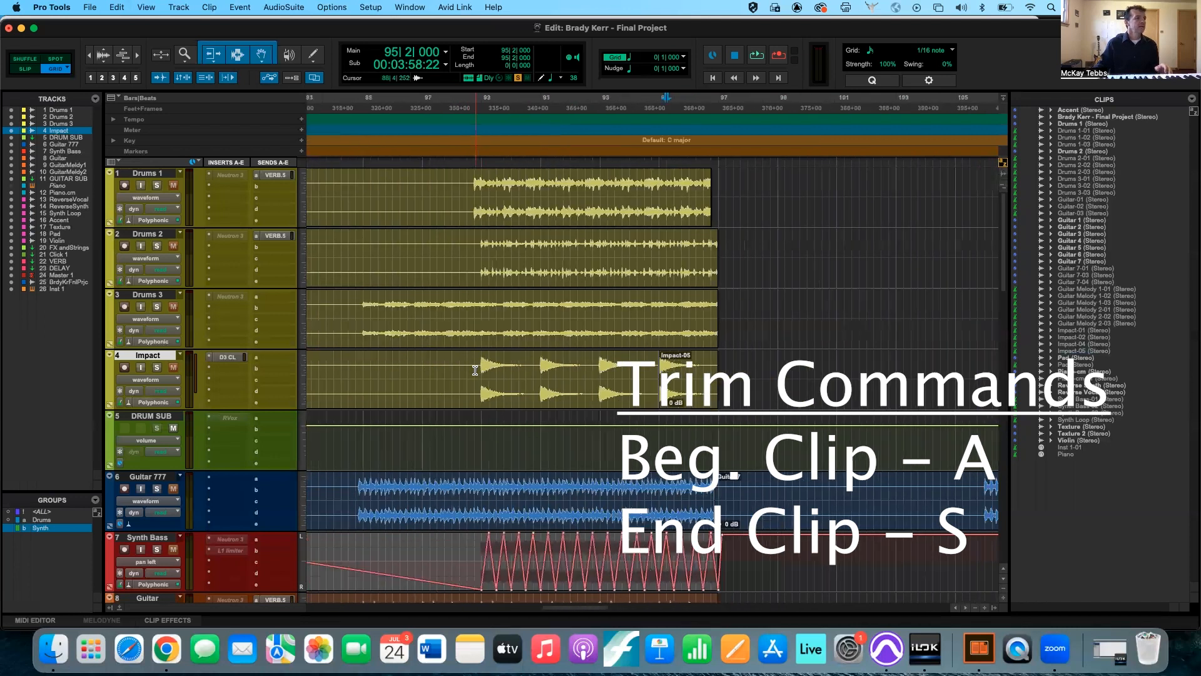
scroll(475, 371, "down", 2)
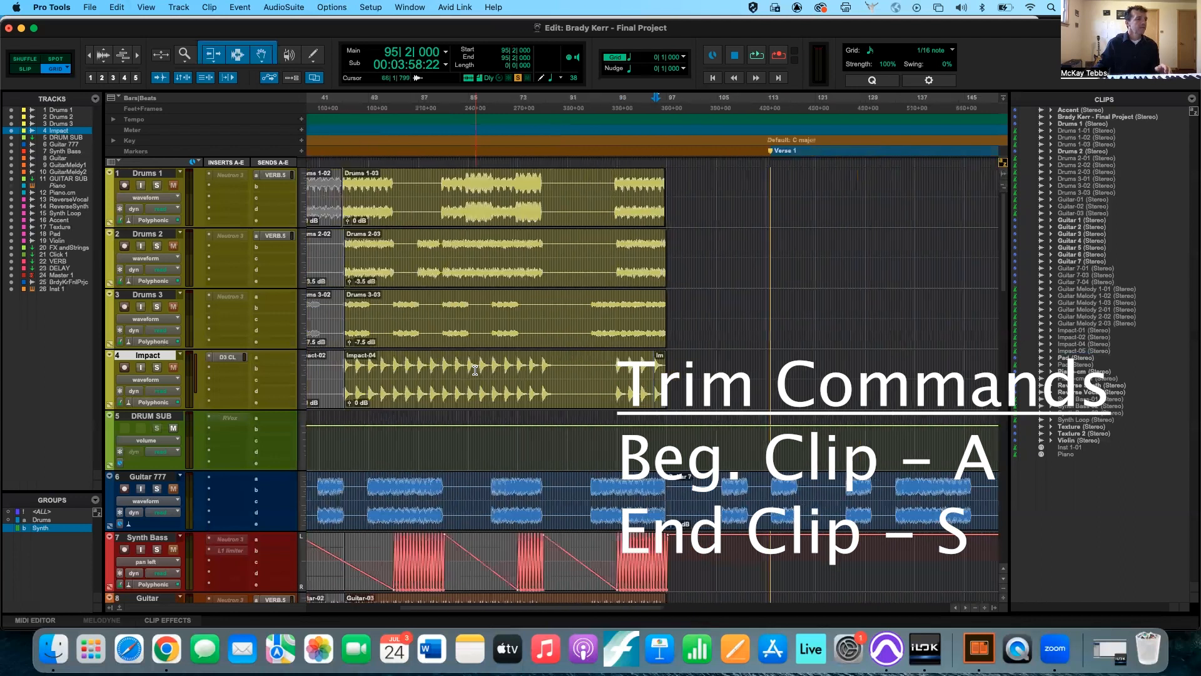
scroll(476, 371, "down", 2)
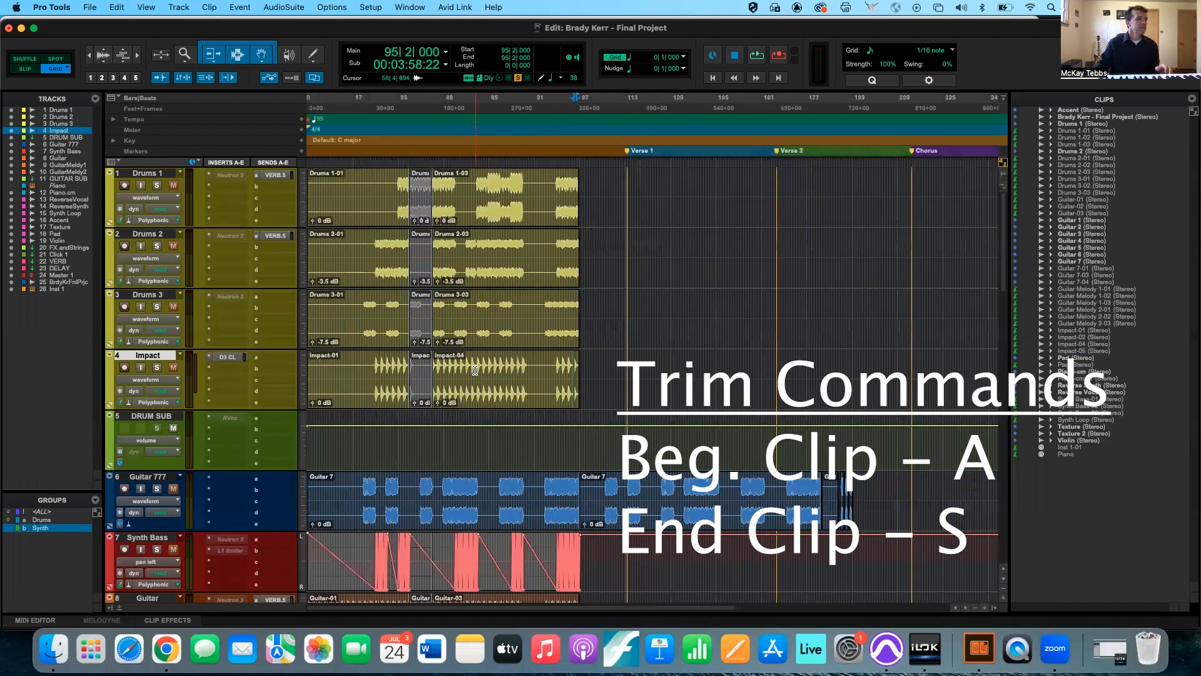
left_click(370, 364)
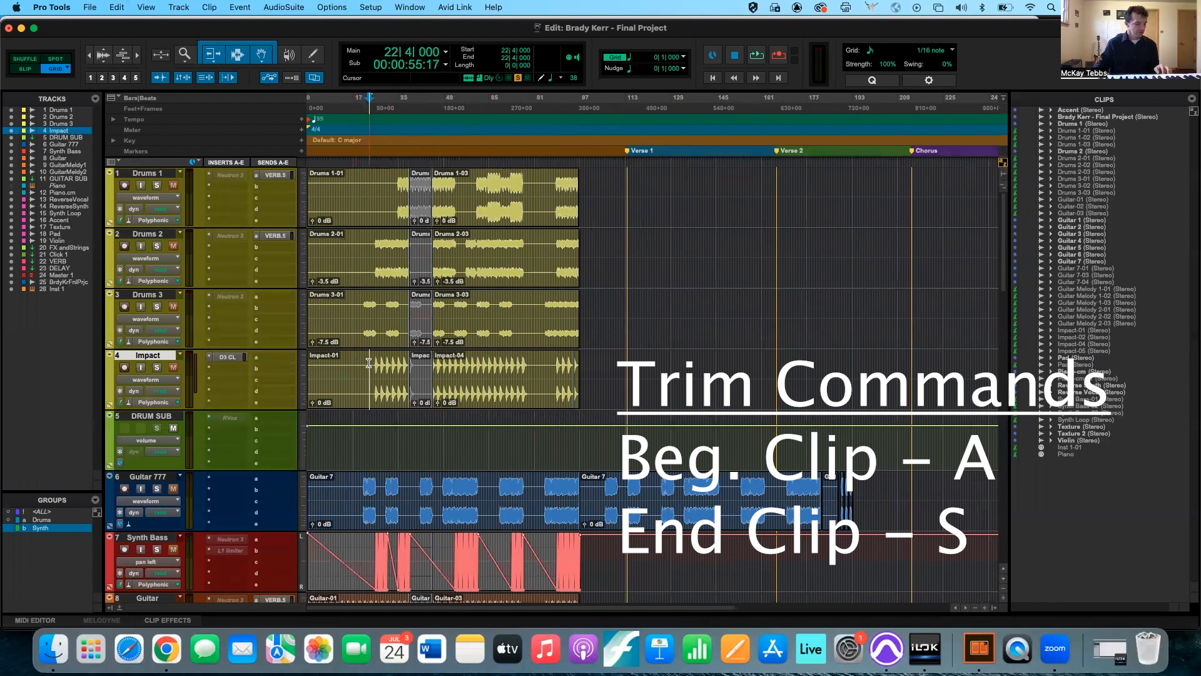
key("a")
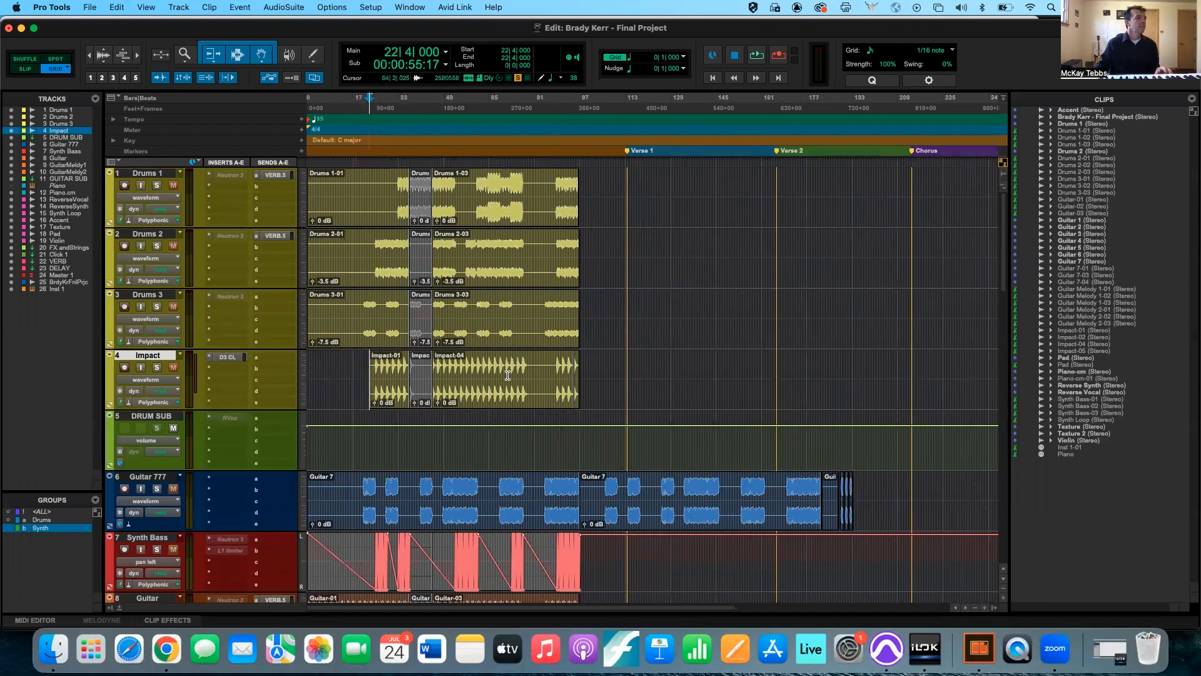
left_click(359, 296)
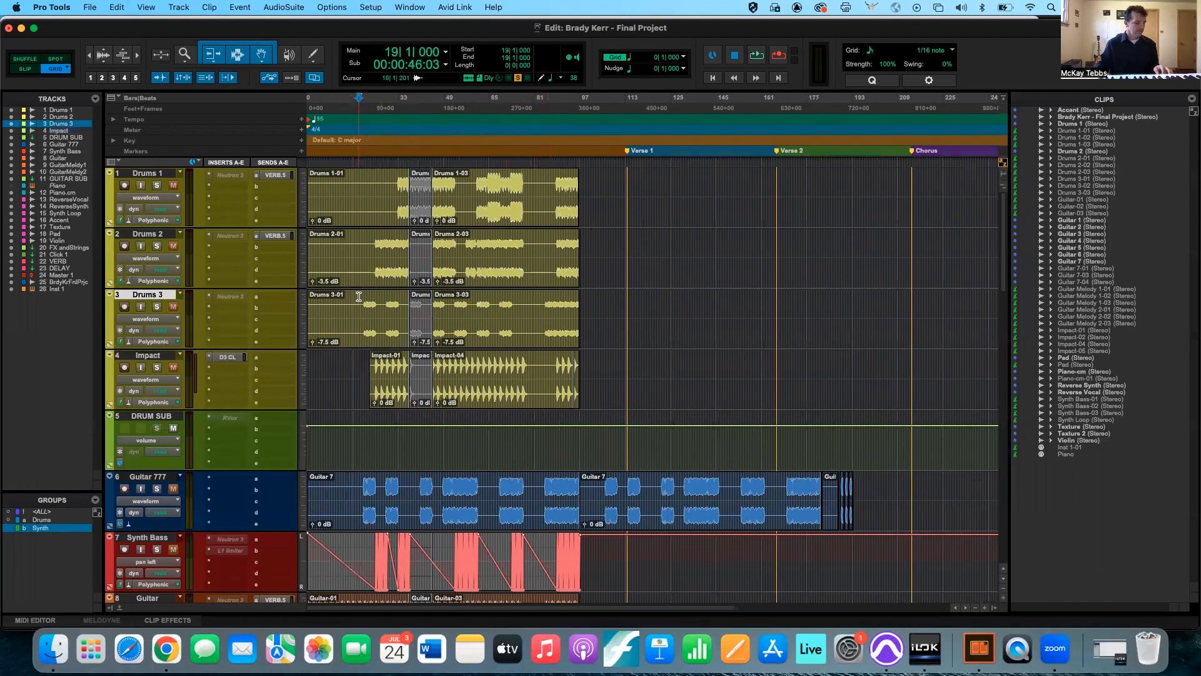
key("a")
left_click(359, 243)
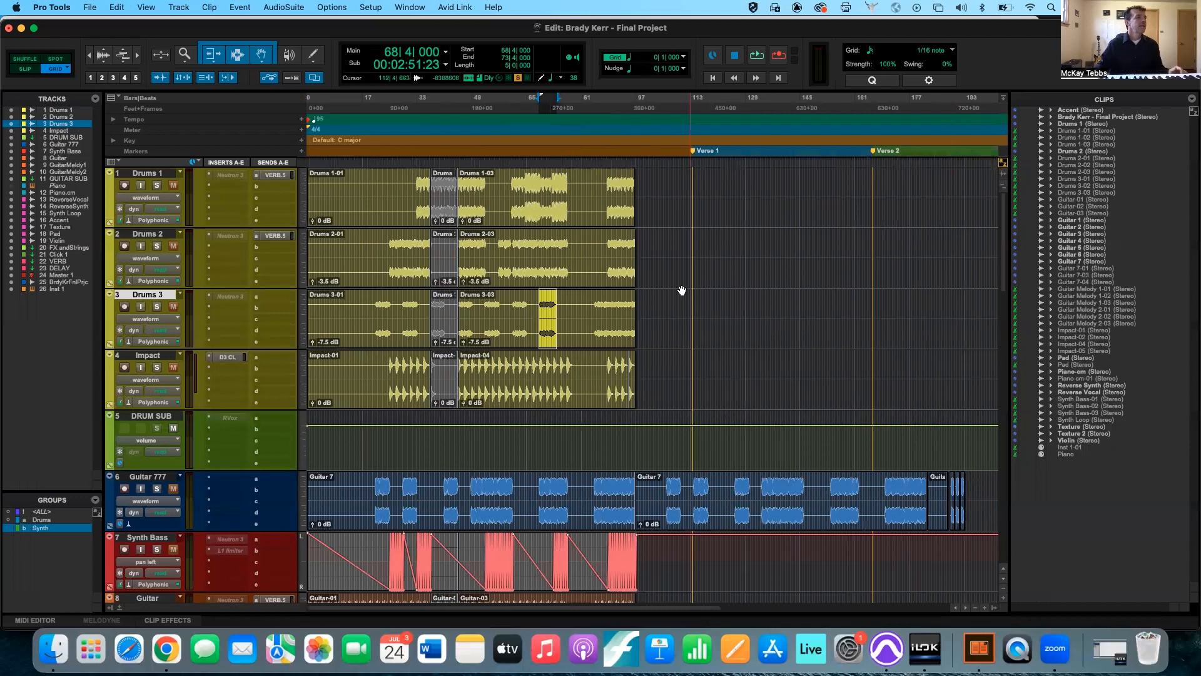
Trim the Drums 3-03 clip's end to 83|4|000 and the Drums 3-01 clip's start to 18|4|000, and undo both trims.
left_click(590, 303)
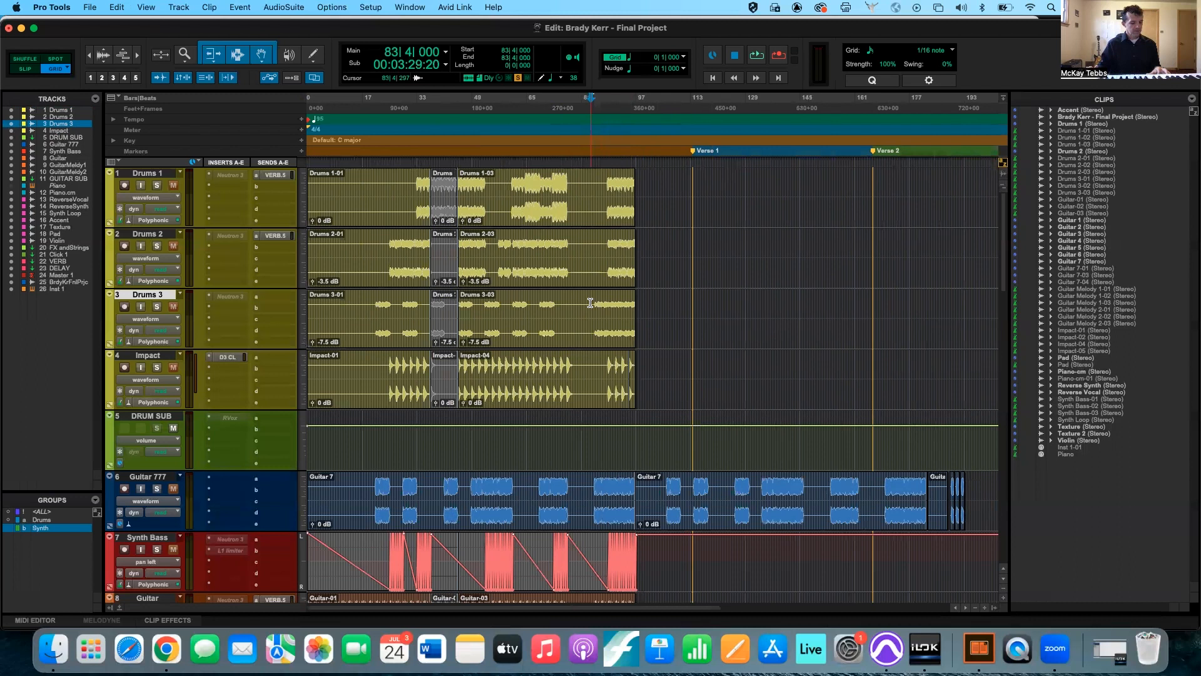
key("s")
left_click(368, 297)
key("a")
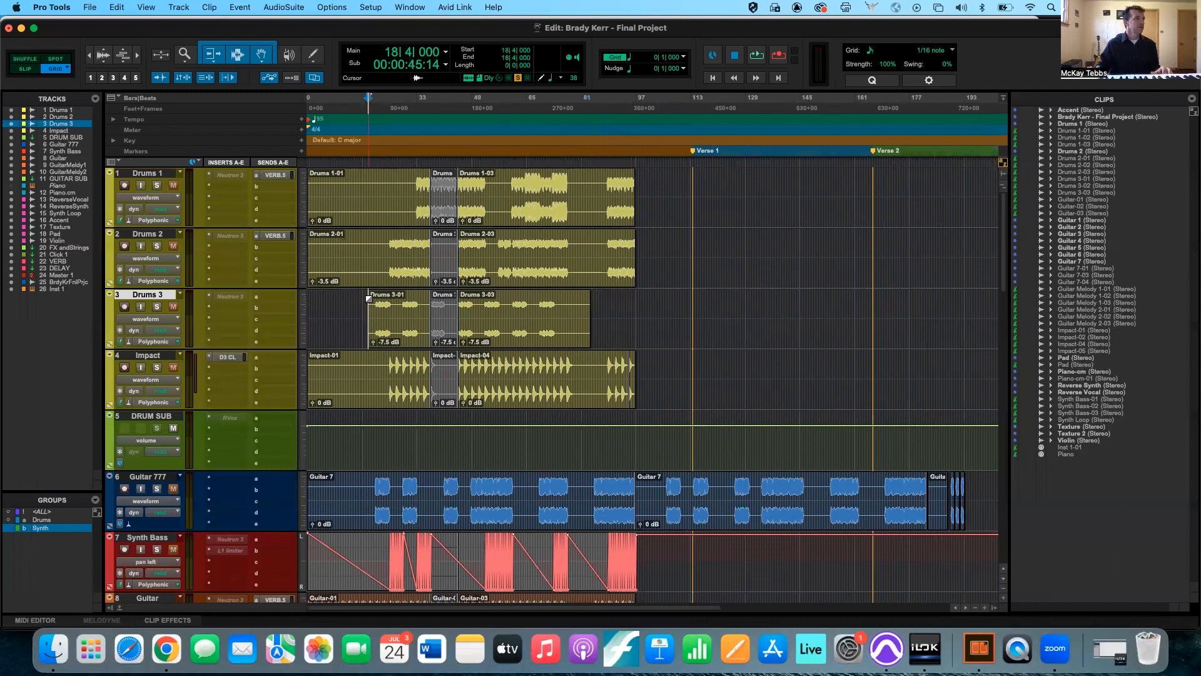
key("super+z")
key("super+z")
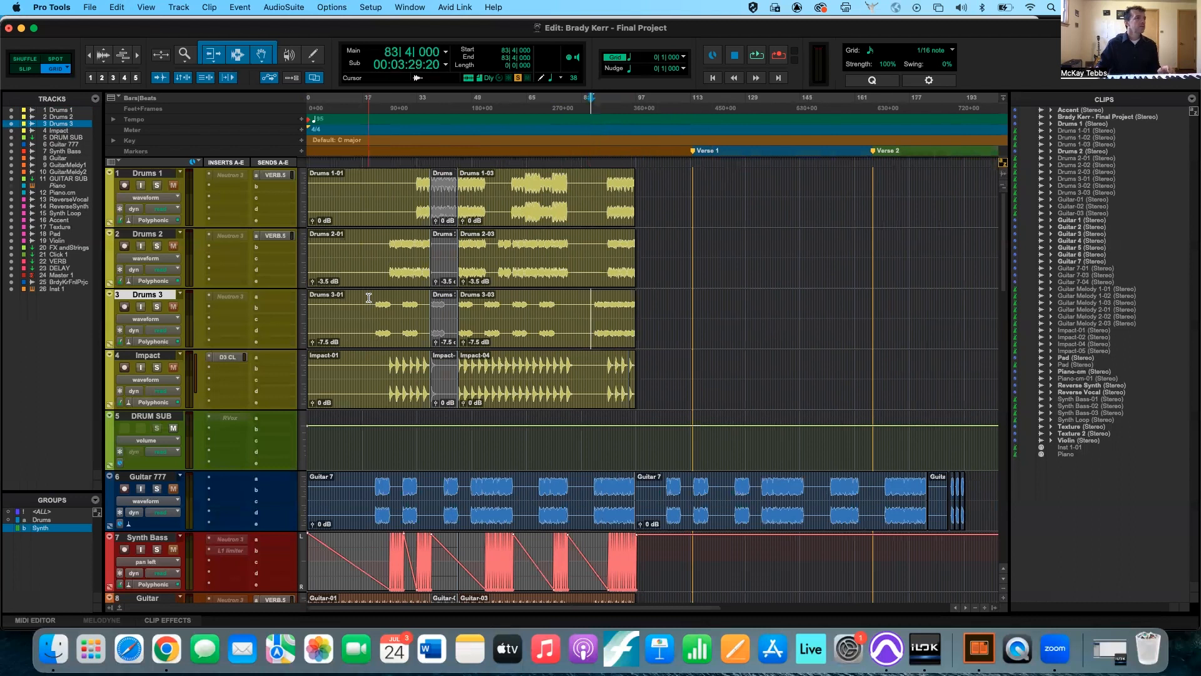
Select a range on the Drums 3 track starting at 19|3|000 with length 60|2|000, and trim the clips to the selection.
left_click(371, 302)
left_click_drag(481, 305, 577, 308)
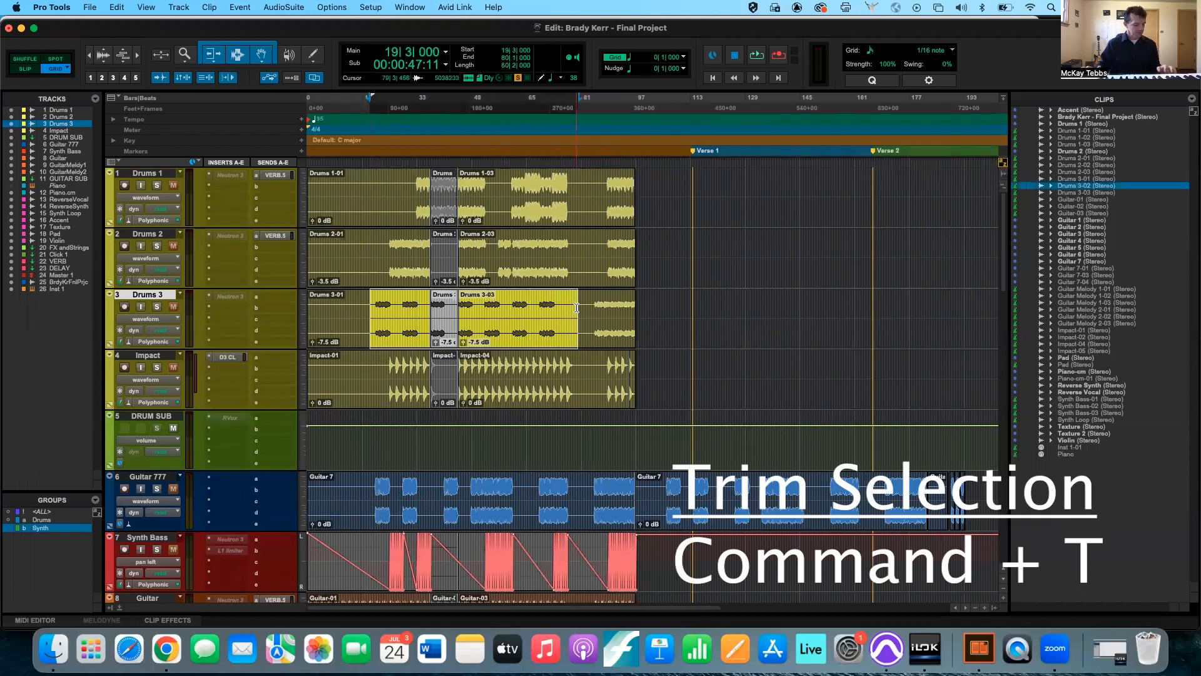
key("super+t")
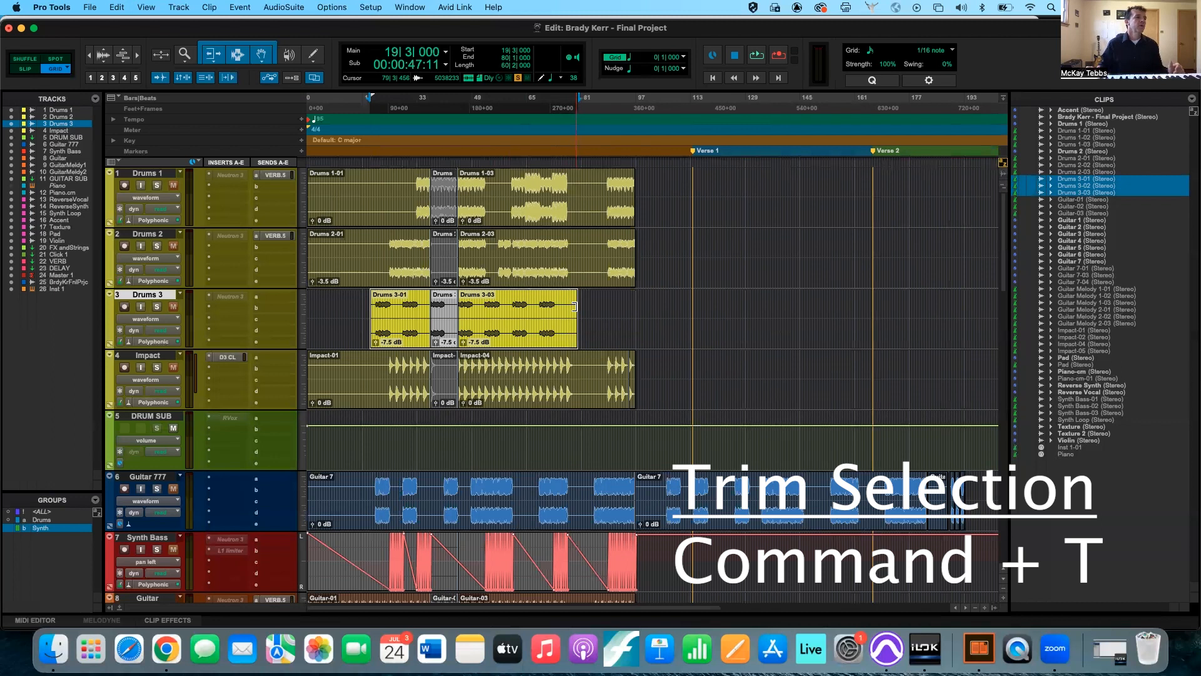
Select a range on the Drums 2 track starting at 21|3|000 with length 59|2|000, and trim the clips to the selection.
left_click(580, 249)
left_click_drag(581, 249, 378, 240)
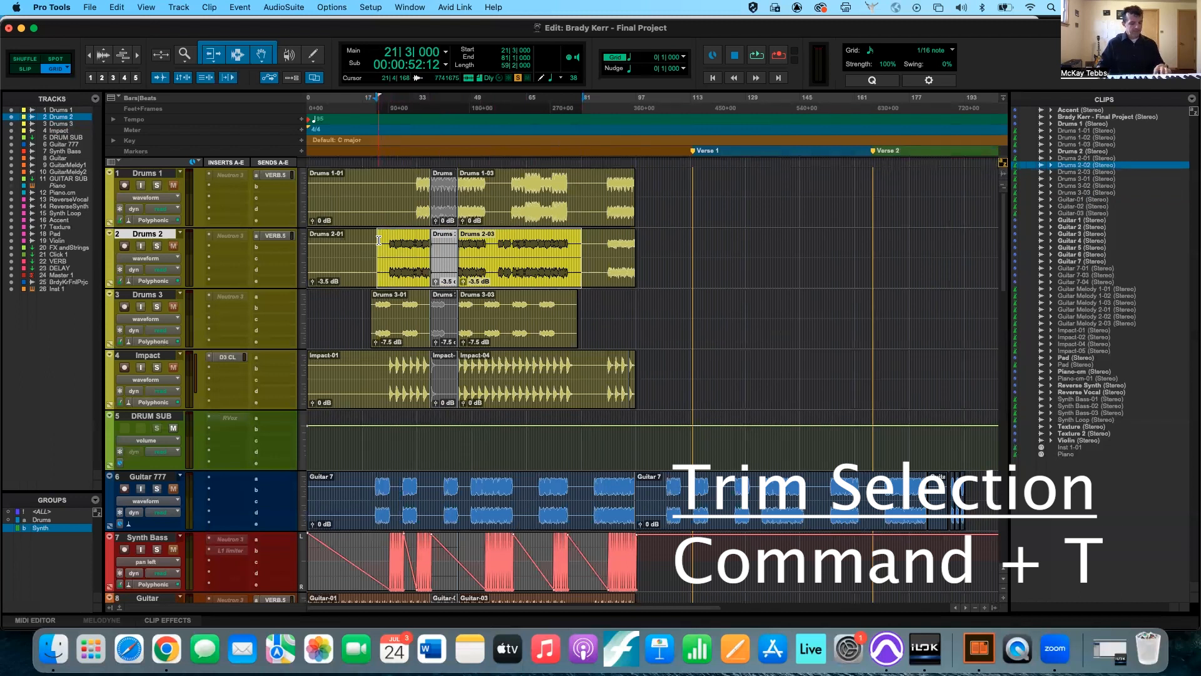
key("super+t")
scroll(398, 369, "down", 3)
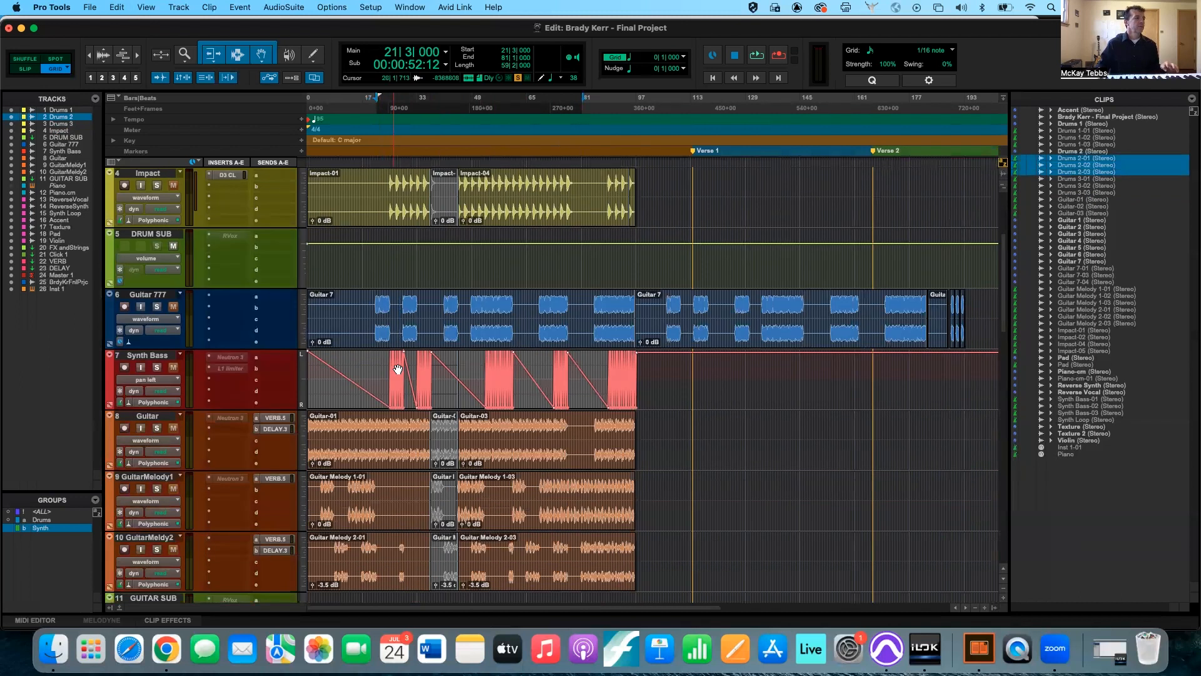
scroll(398, 370, "down", 8)
left_click_drag(370, 360, 579, 361)
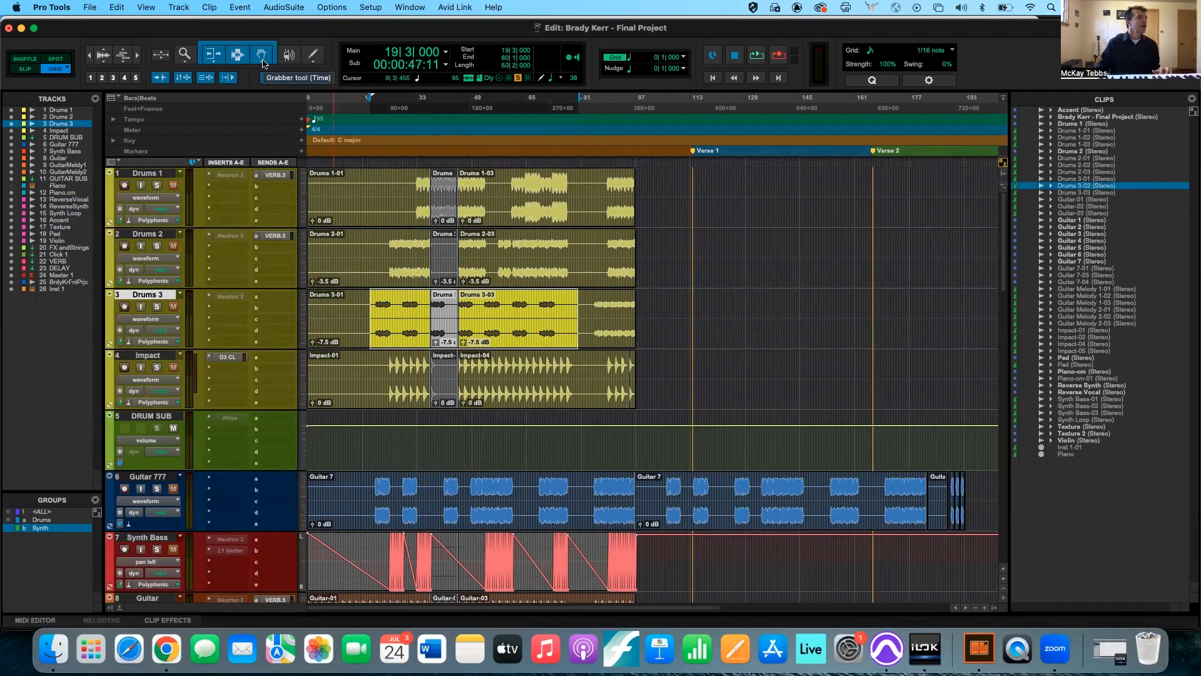
Switch from the Smart Tool to the Grabber tool and set it to Separation mode.
left_click(262, 60)
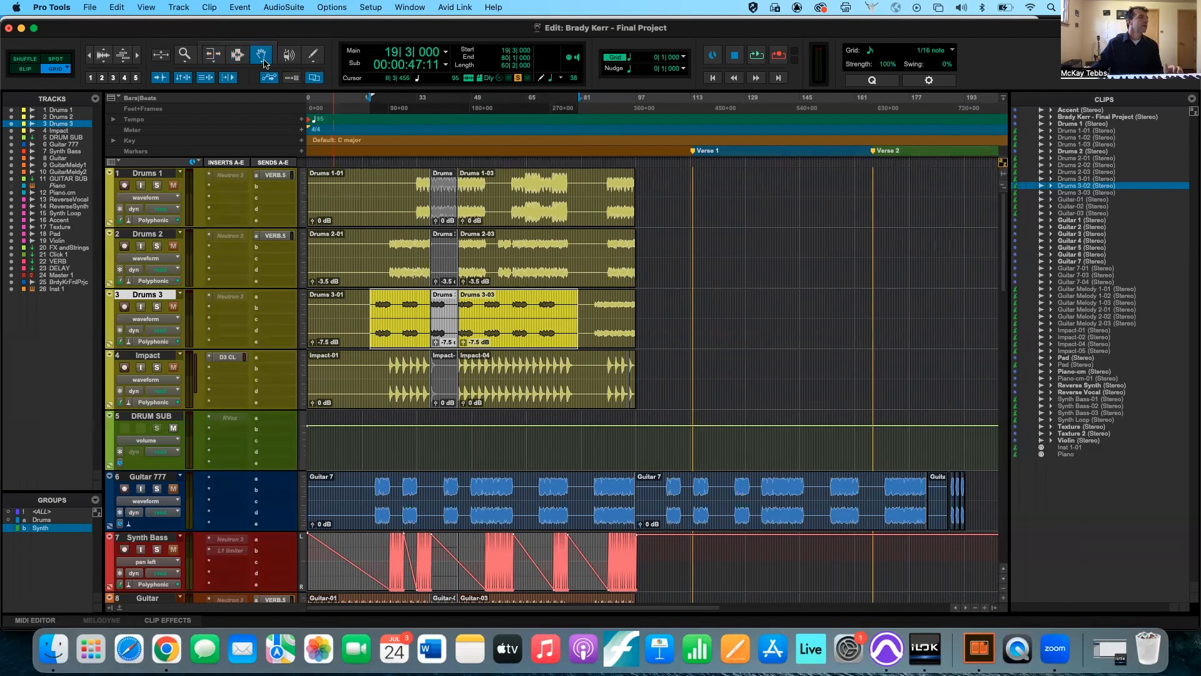
left_click(261, 63)
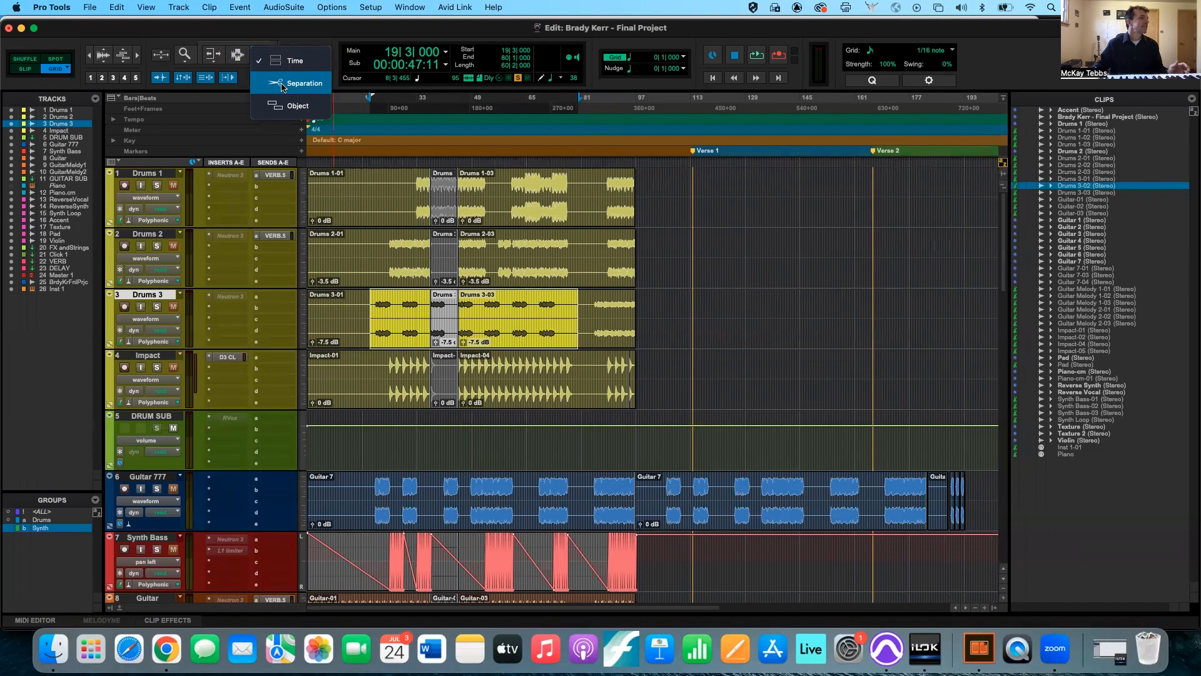
left_click(282, 85)
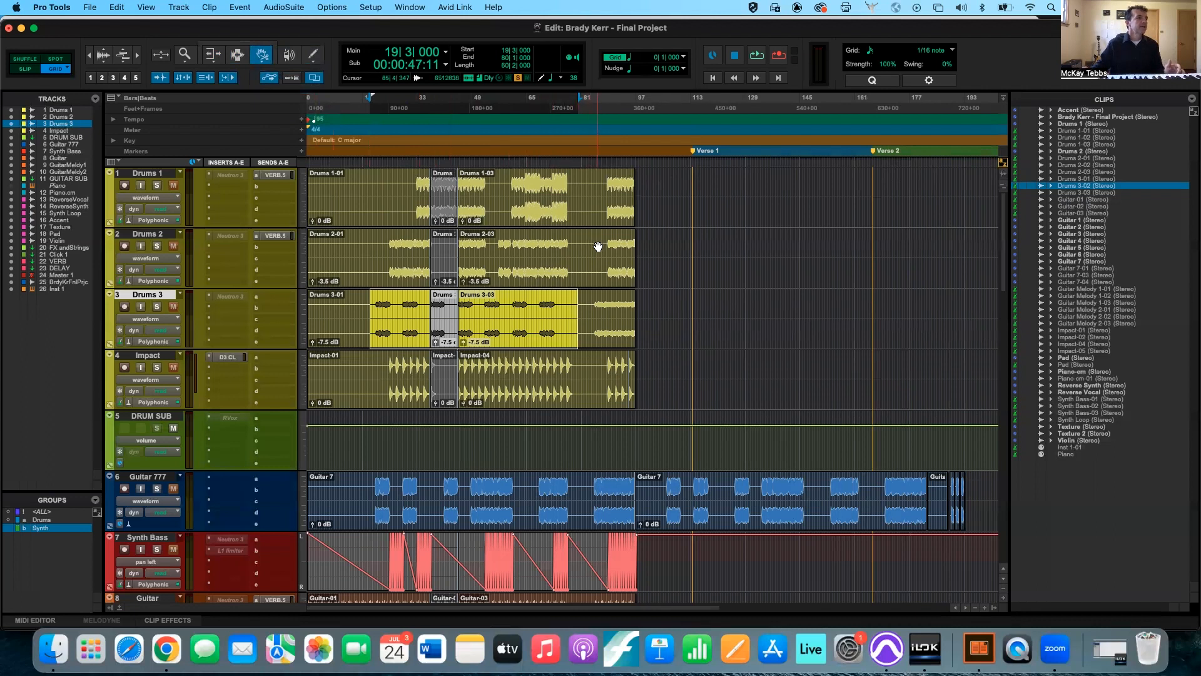
Try moving the Drums 2-03 clip to 87|4|000 with the Separation Grabber, undo the move, and reactivate the Smart Tool.
left_click_drag(597, 260, 729, 269)
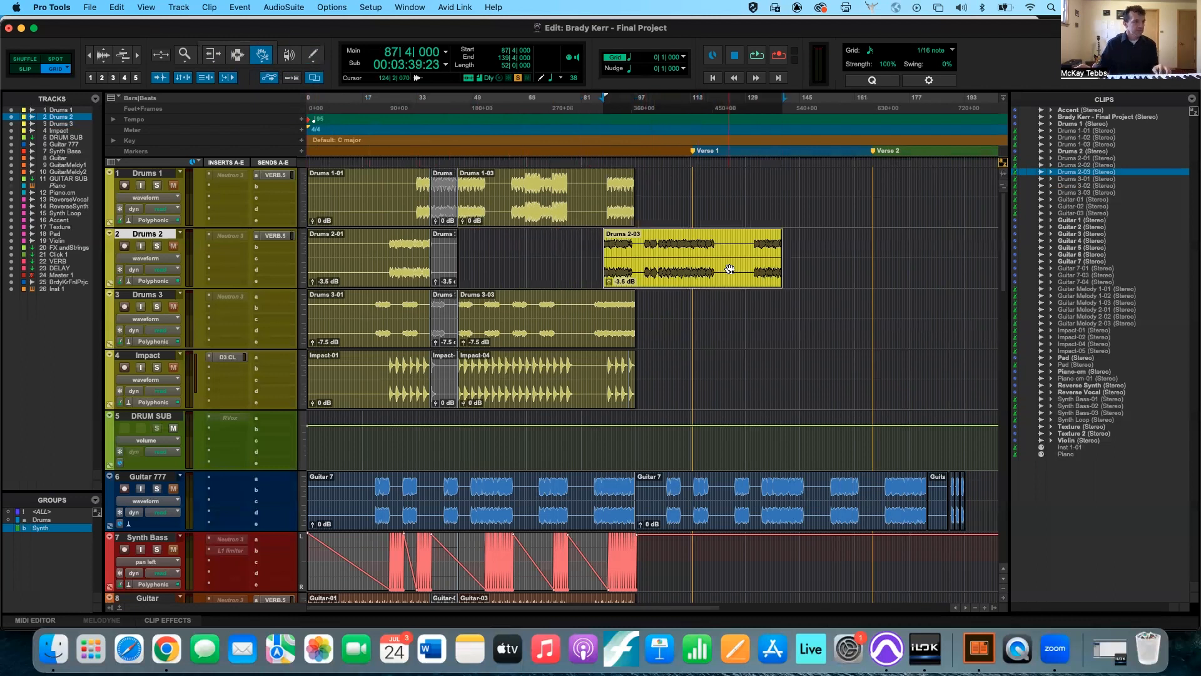
key("super+z")
key("super+z")
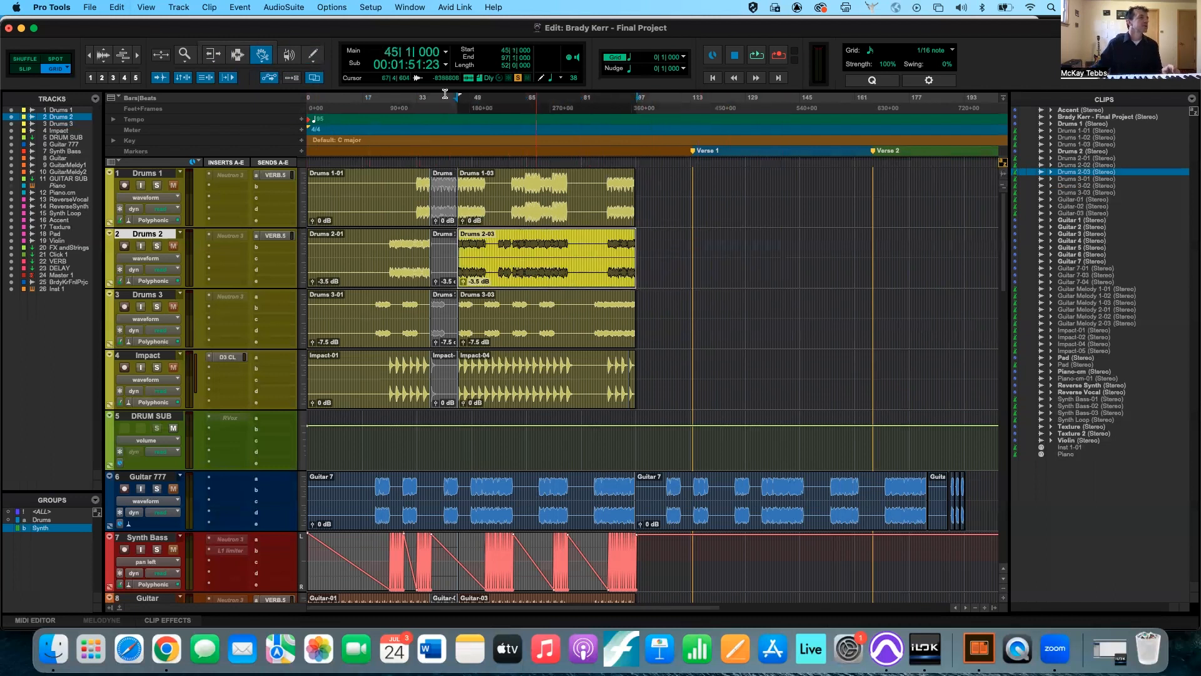
left_click(243, 46)
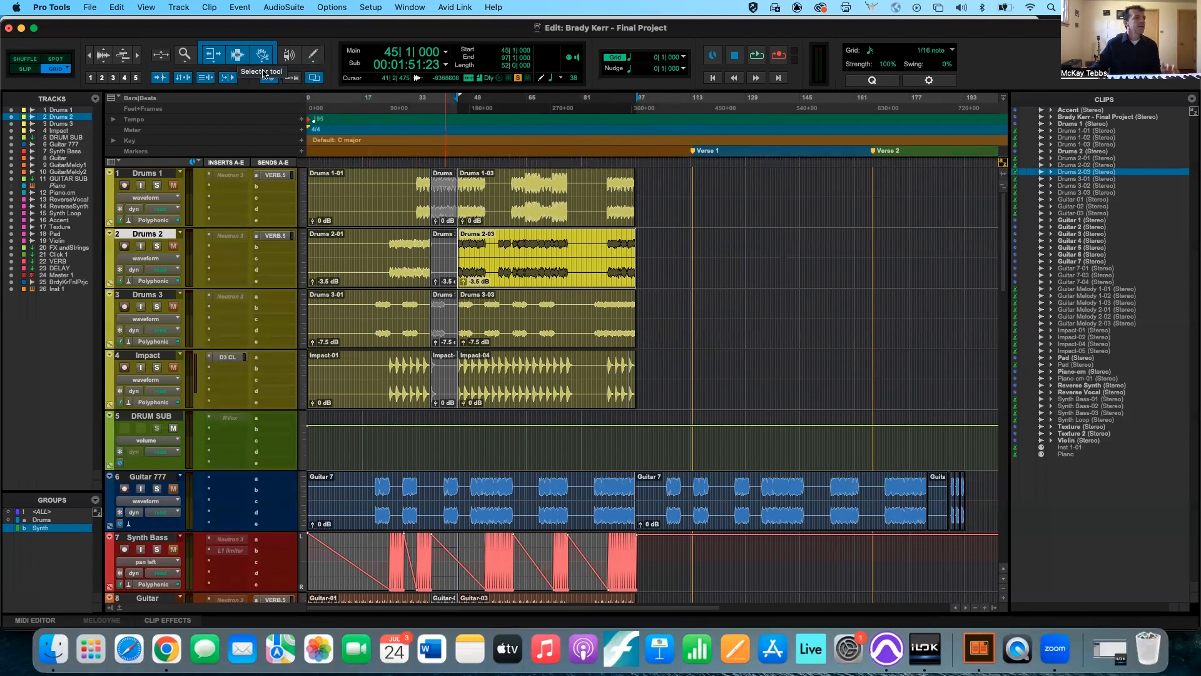
Separate the Drums 2 passage starting at 56|1|000 and a similar Drums 1 passage, moving each to 111|4|000, and undo both separations.
left_click_drag(575, 242, 496, 274)
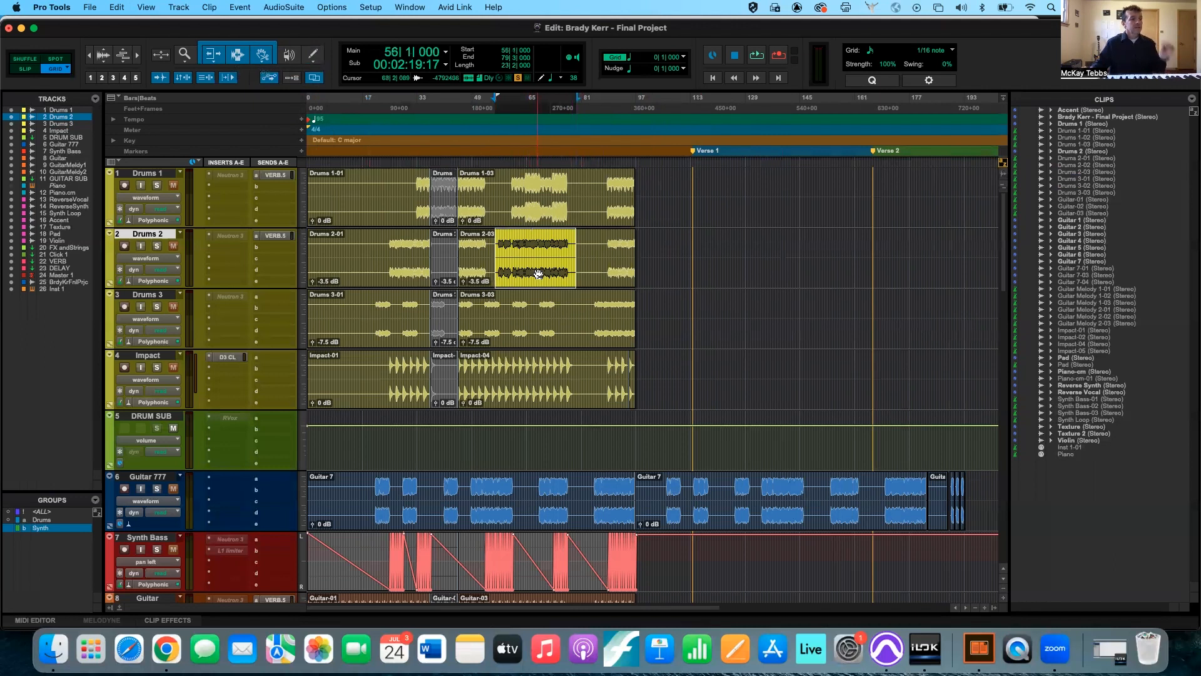
left_click_drag(539, 274, 728, 249)
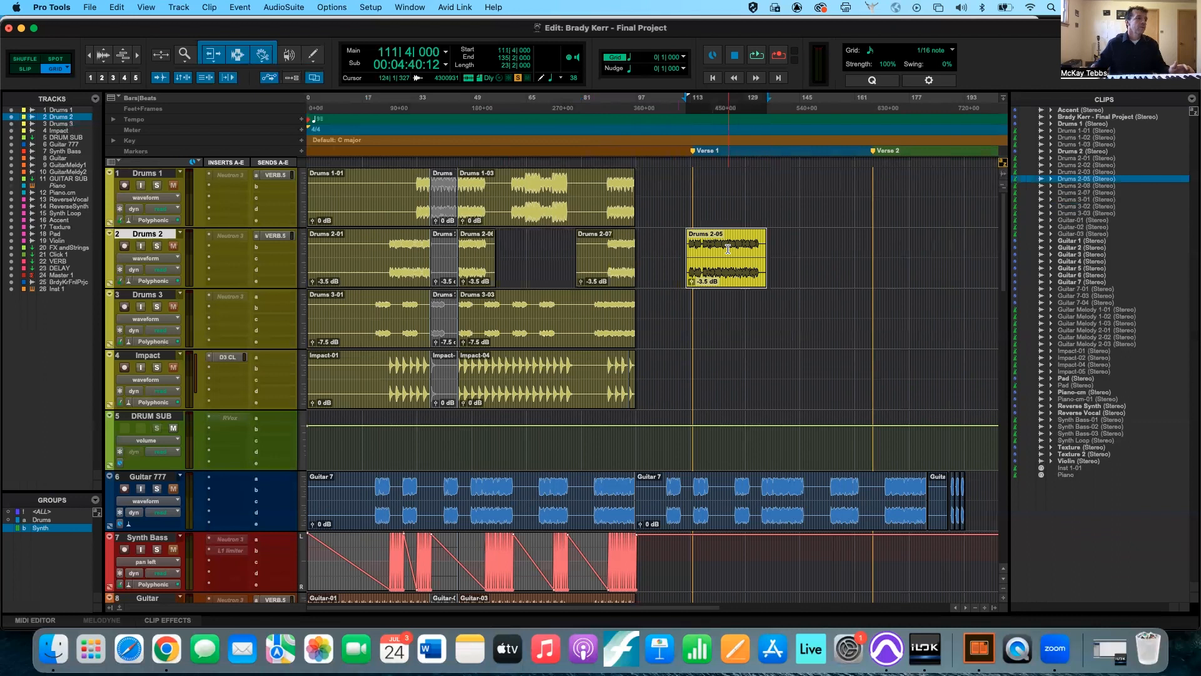
left_click_drag(576, 180, 503, 175)
left_click_drag(545, 218, 729, 218)
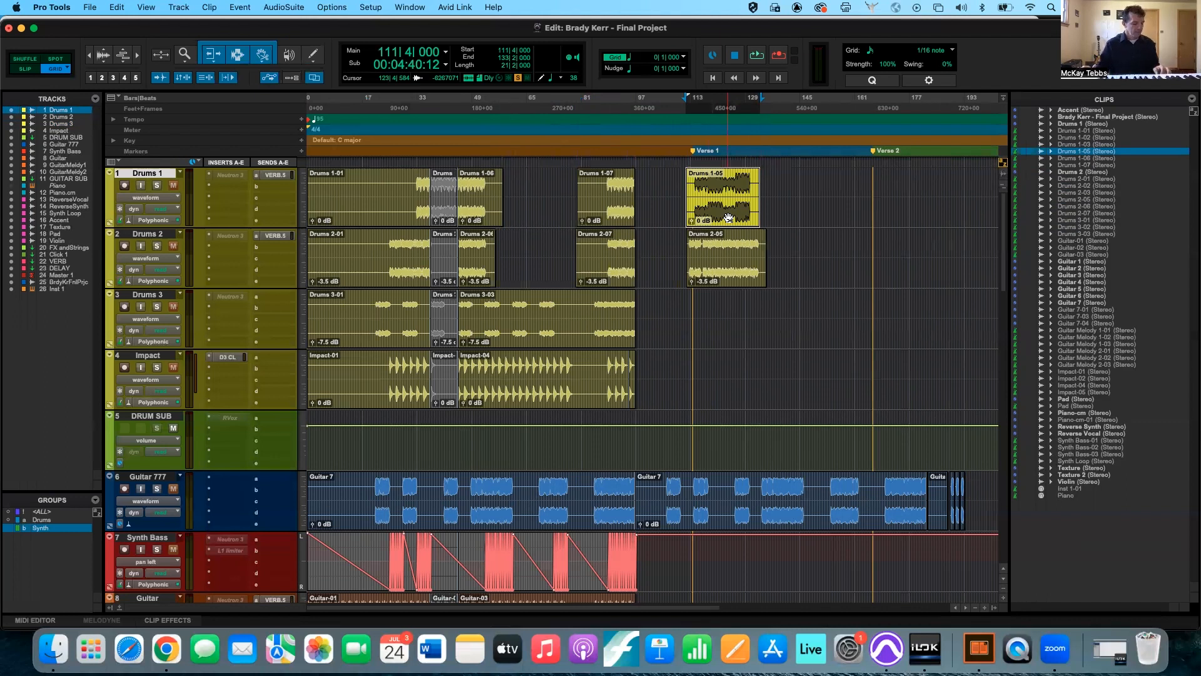
key("super+z")
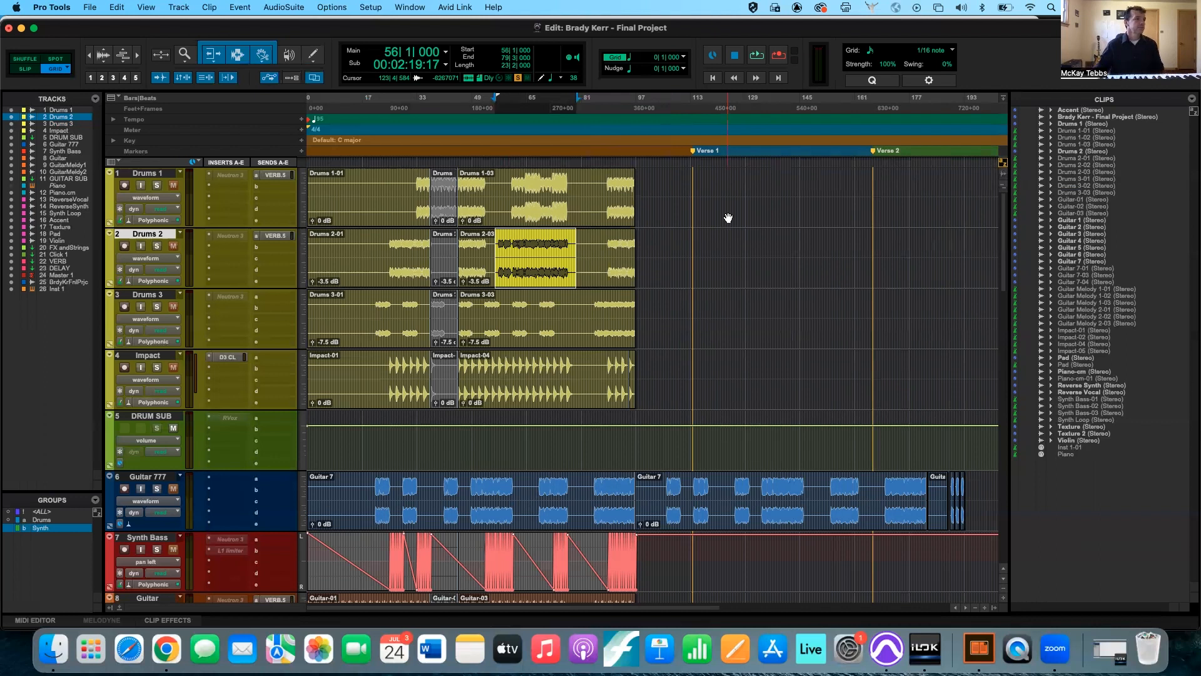
Place the edit cursor at 84|3|000 on Drums 2, and switch to the Selector tool alone and back to the Smart Tool.
left_click(594, 238)
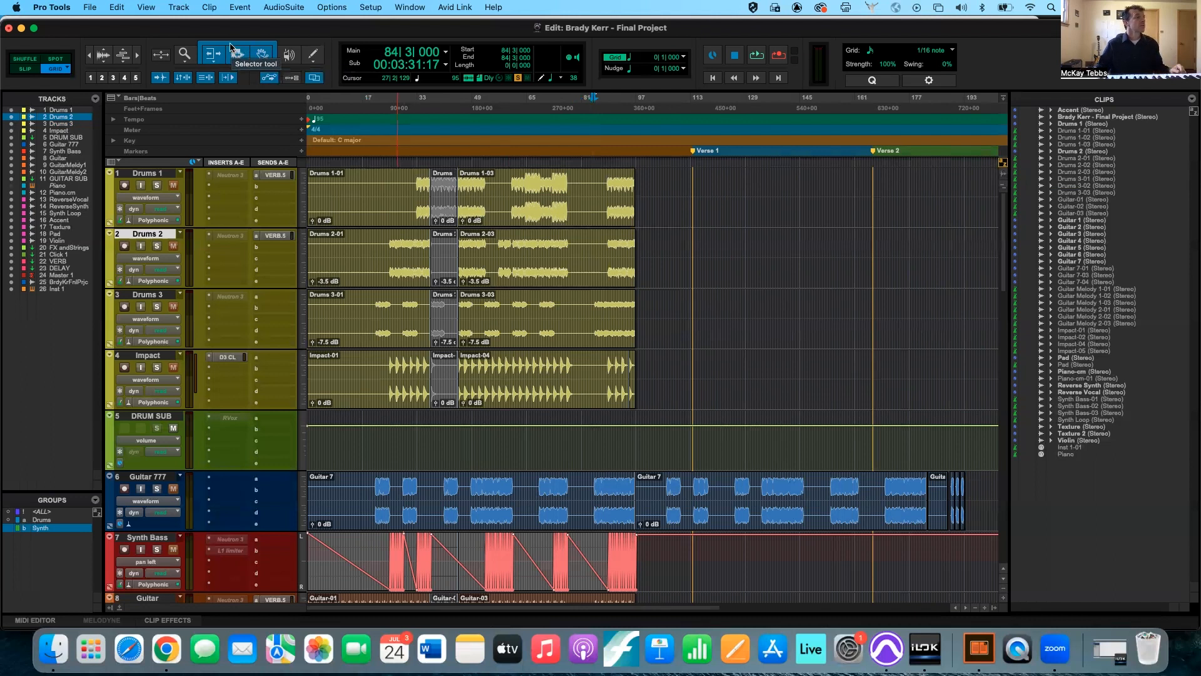
left_click(239, 53)
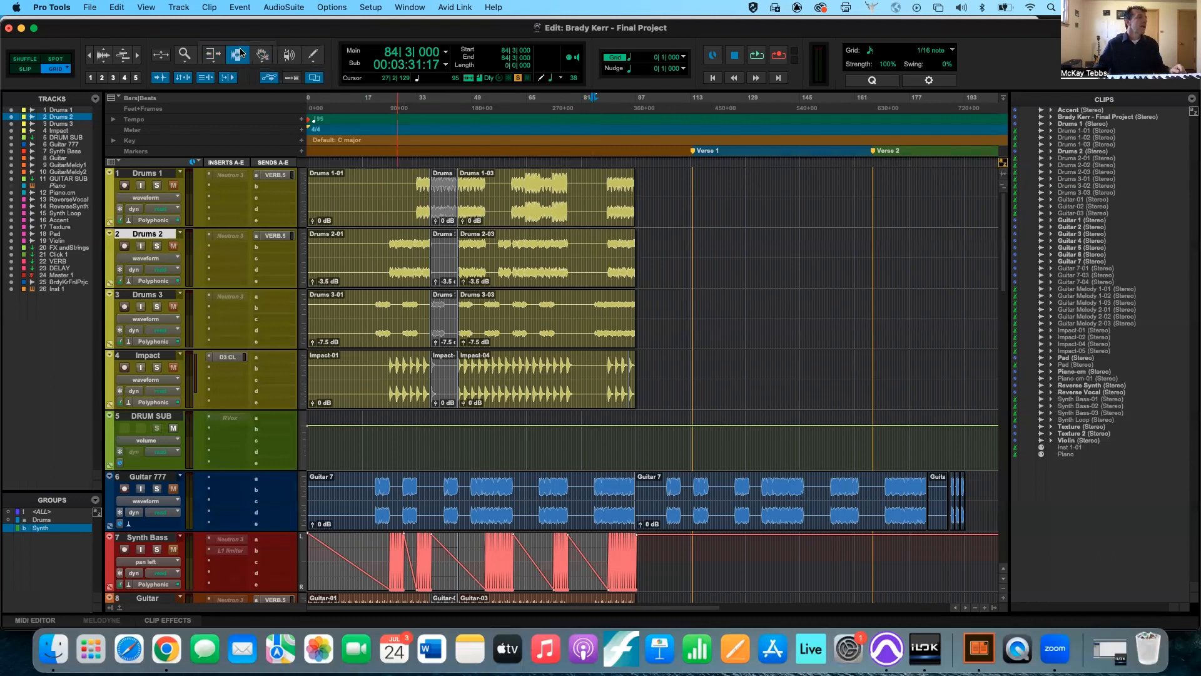
left_click(240, 43)
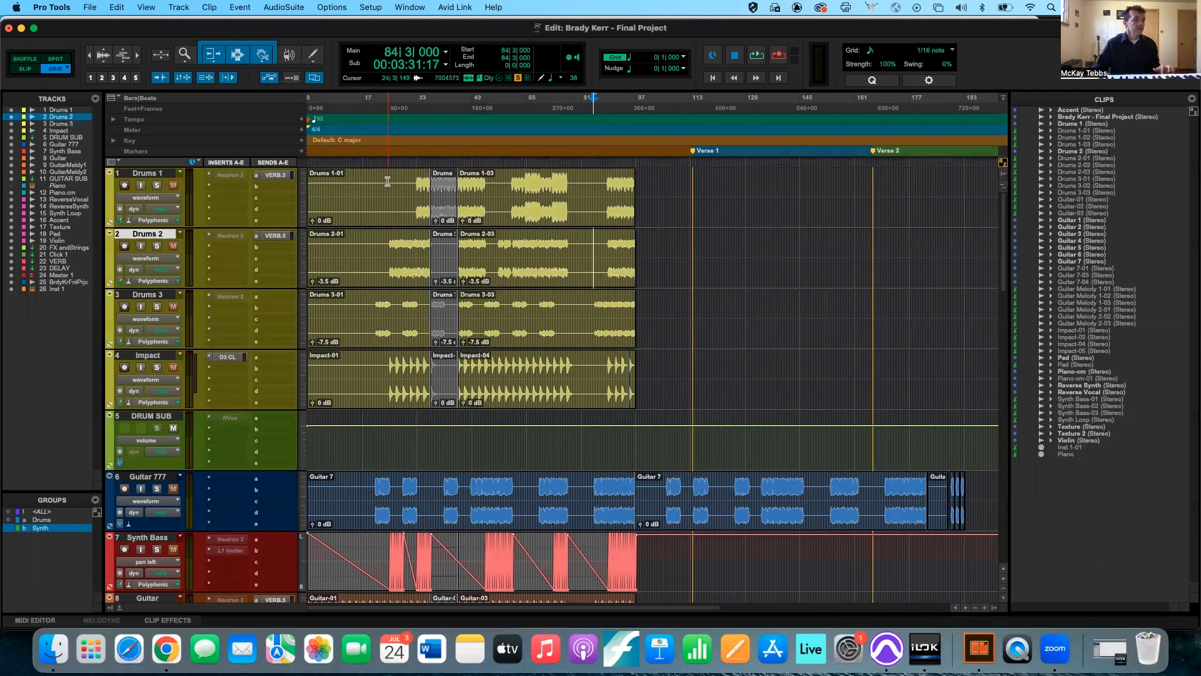
Create a fade-in at the start of the Piano-cm-01 clip from 1|1|000 to 13|1|000.
scroll(388, 181, "down", 10)
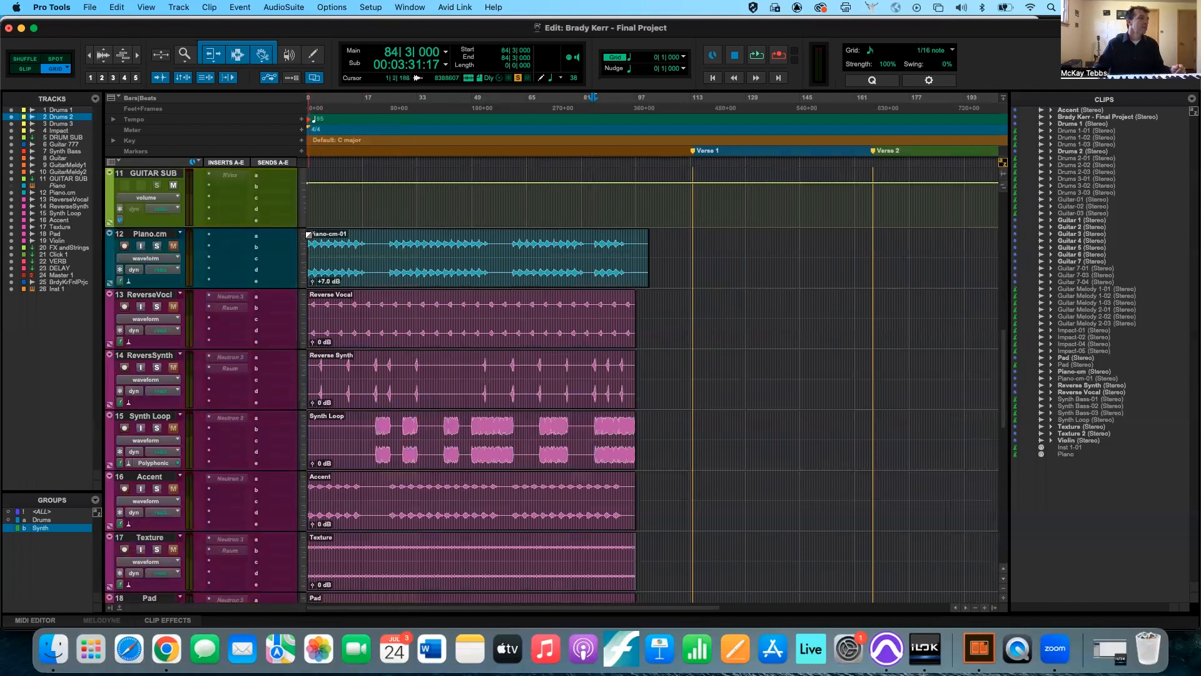
left_click_drag(307, 235, 349, 238)
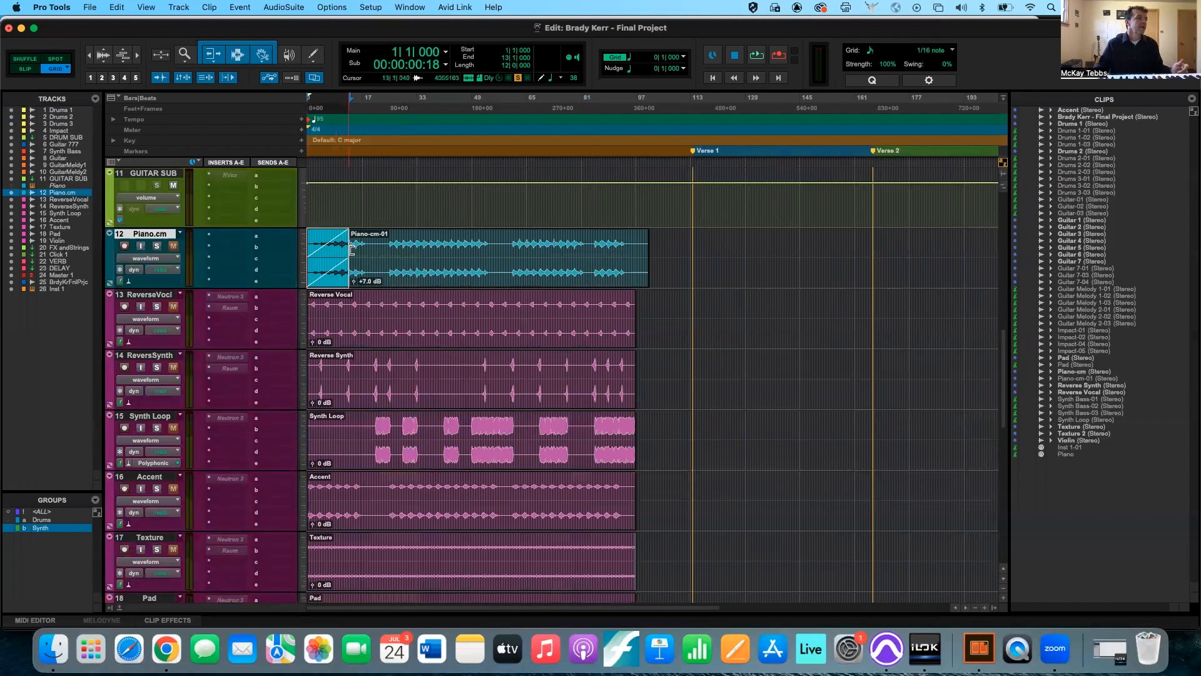
Create a fade-out at the end of the Piano-cm-01 clip, running from 87|2|000 to the clip end.
scroll(377, 268, "down", 3)
scroll(378, 267, "down", 1)
left_click_drag(493, 234, 471, 234)
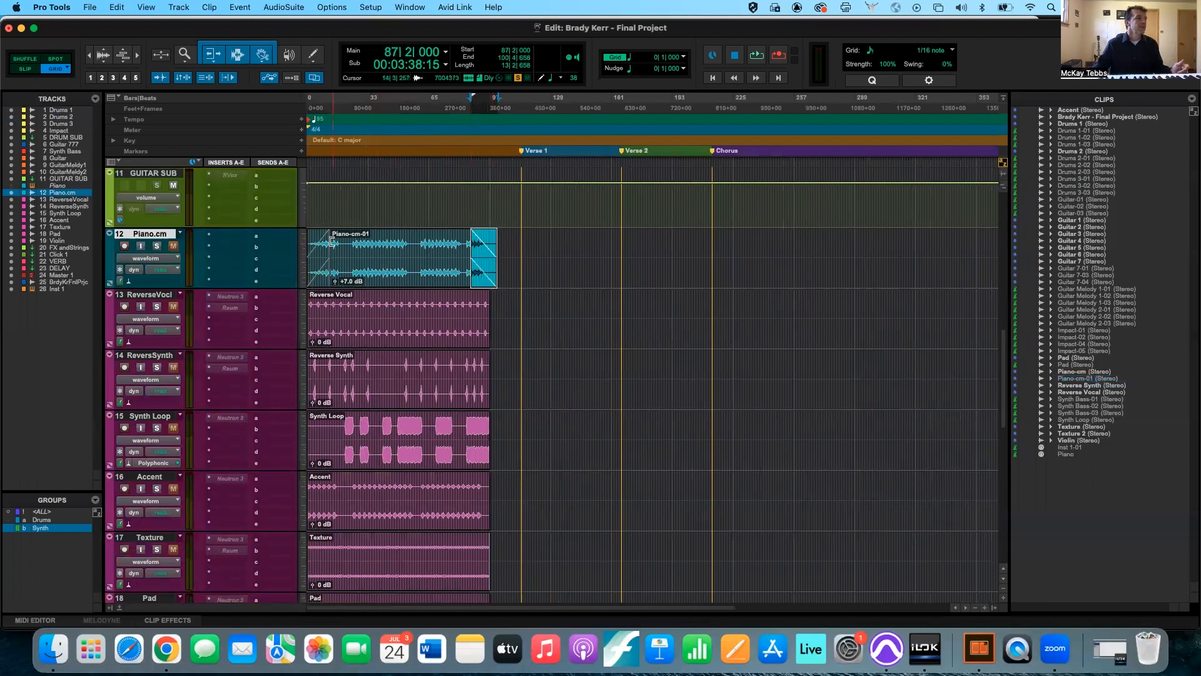
Separate the Piano-cm-01 clip at 57|4|000 and create a crossfade across the split, from 51|3|000 to 64|1|000.
left_click(415, 244)
key("super+e")
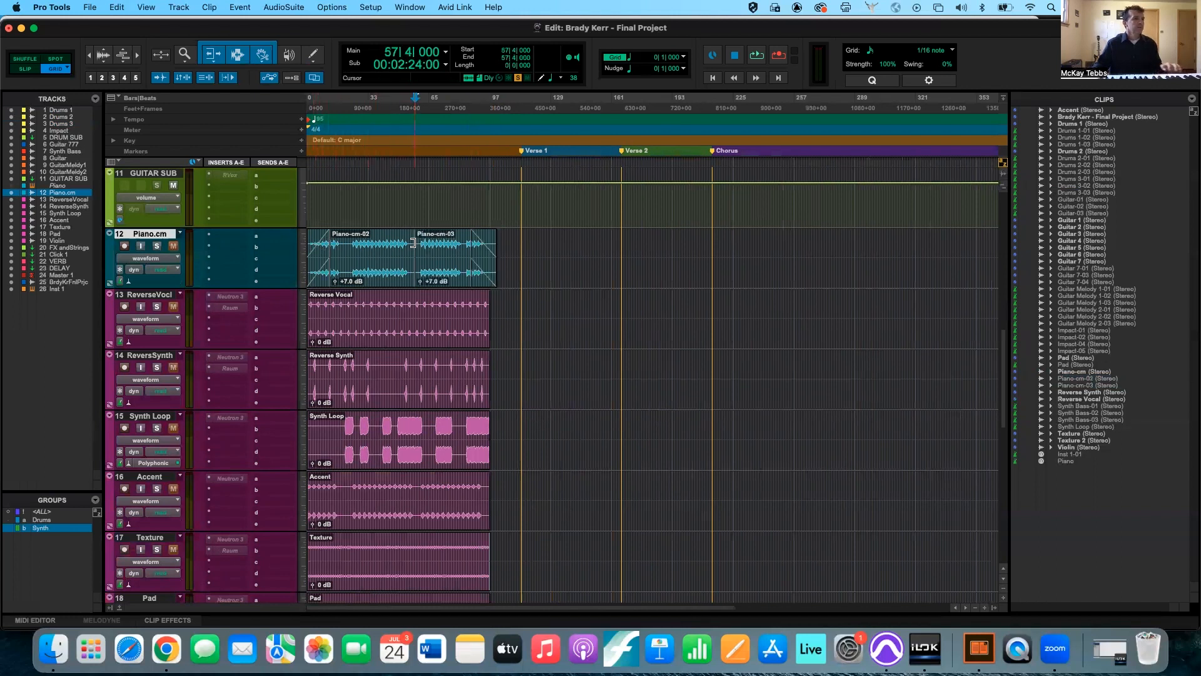
left_click_drag(414, 281, 426, 257)
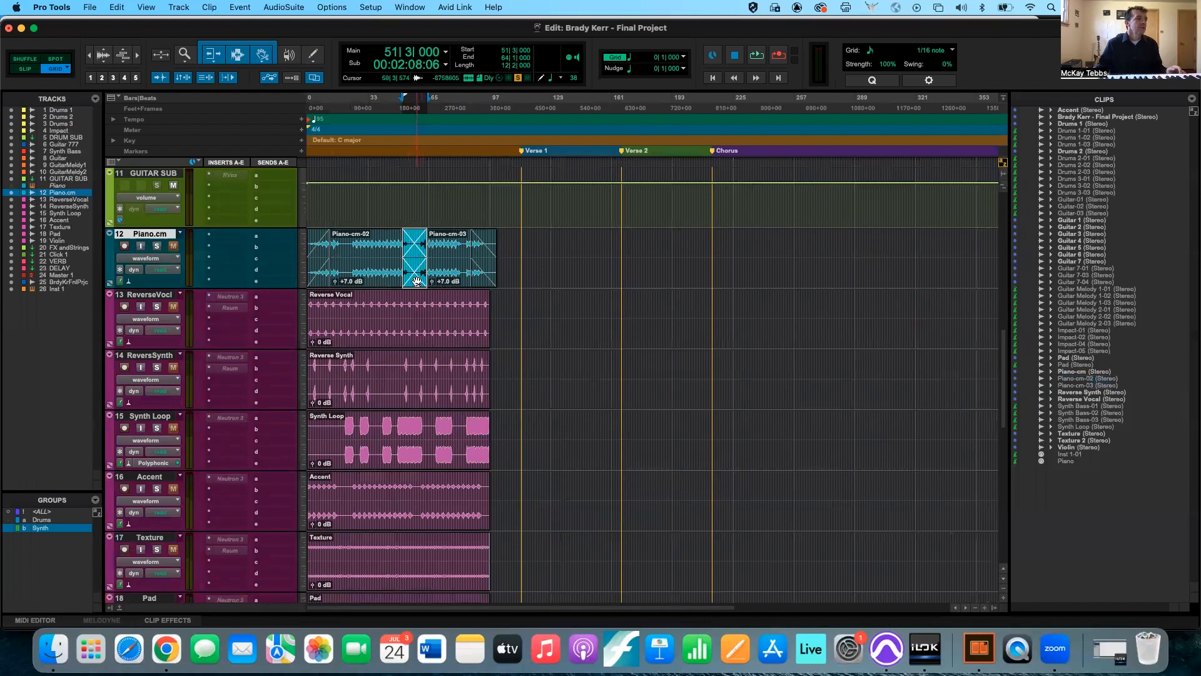
Separate the Piano-cm-02 clip at 37|3|000 and create a crossfade centred on that split.
left_click(376, 241)
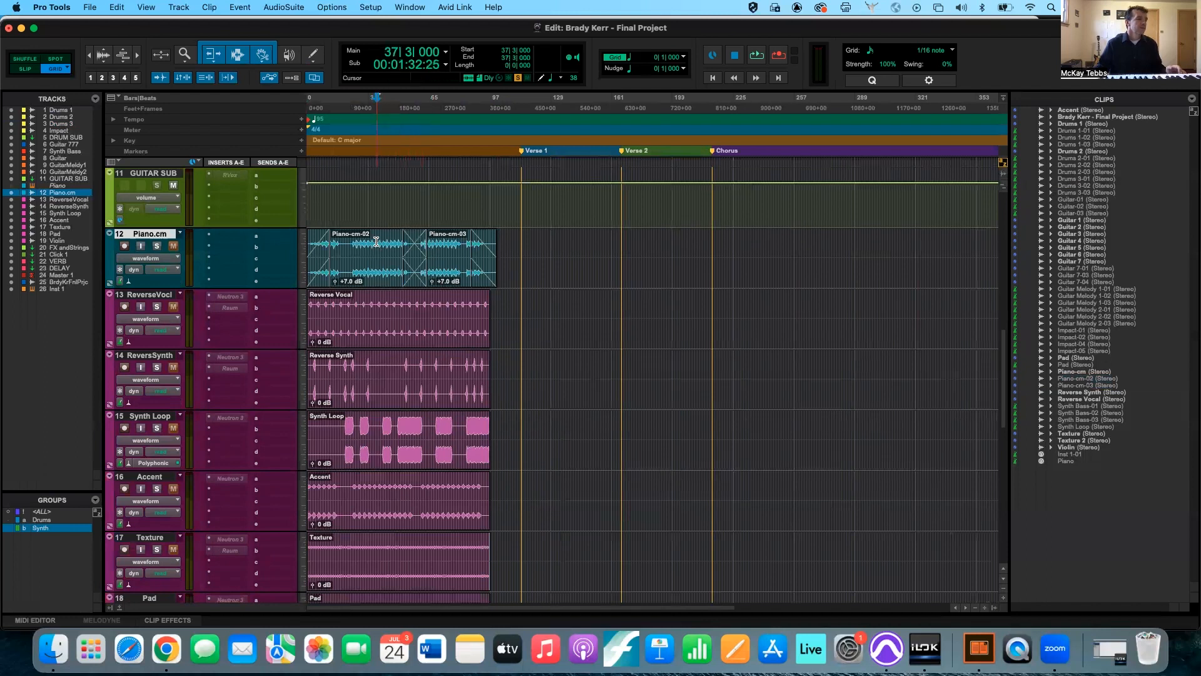
key("b")
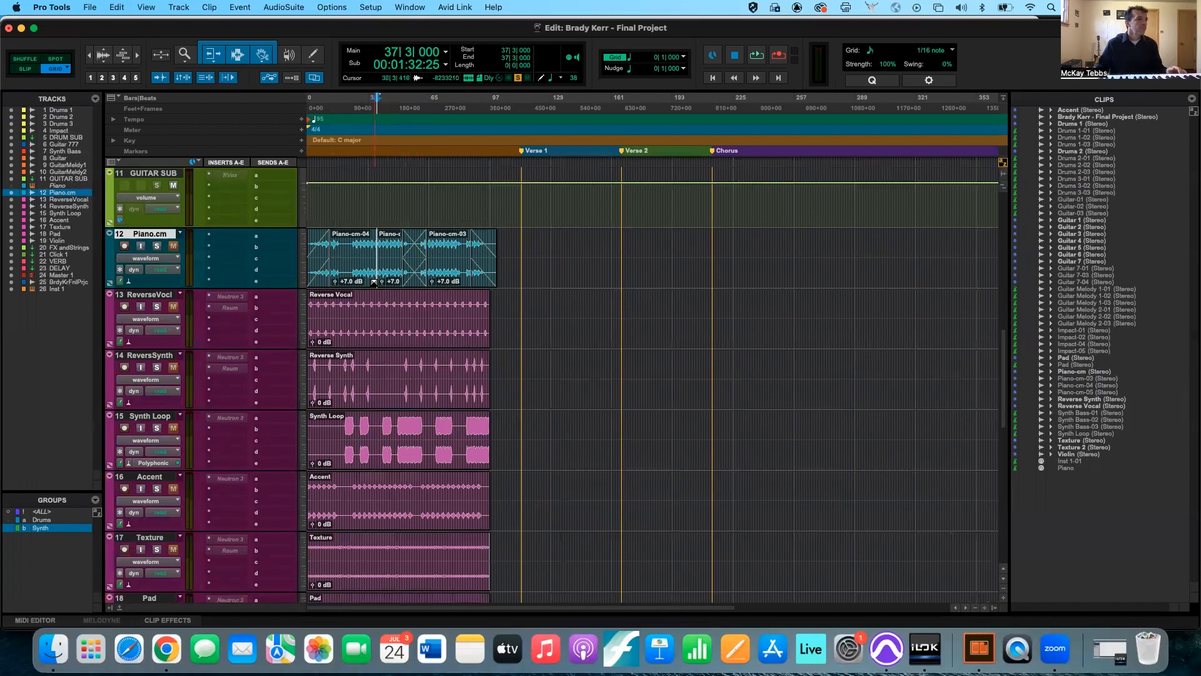
left_click_drag(376, 282, 391, 271)
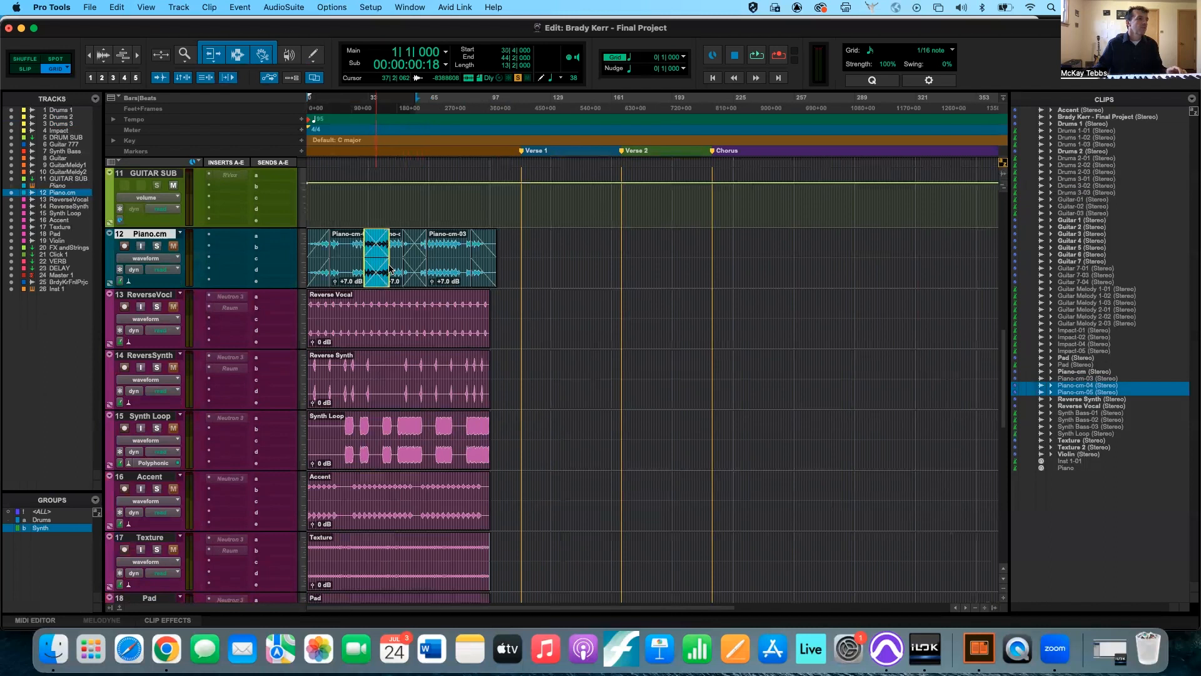
left_click(390, 269)
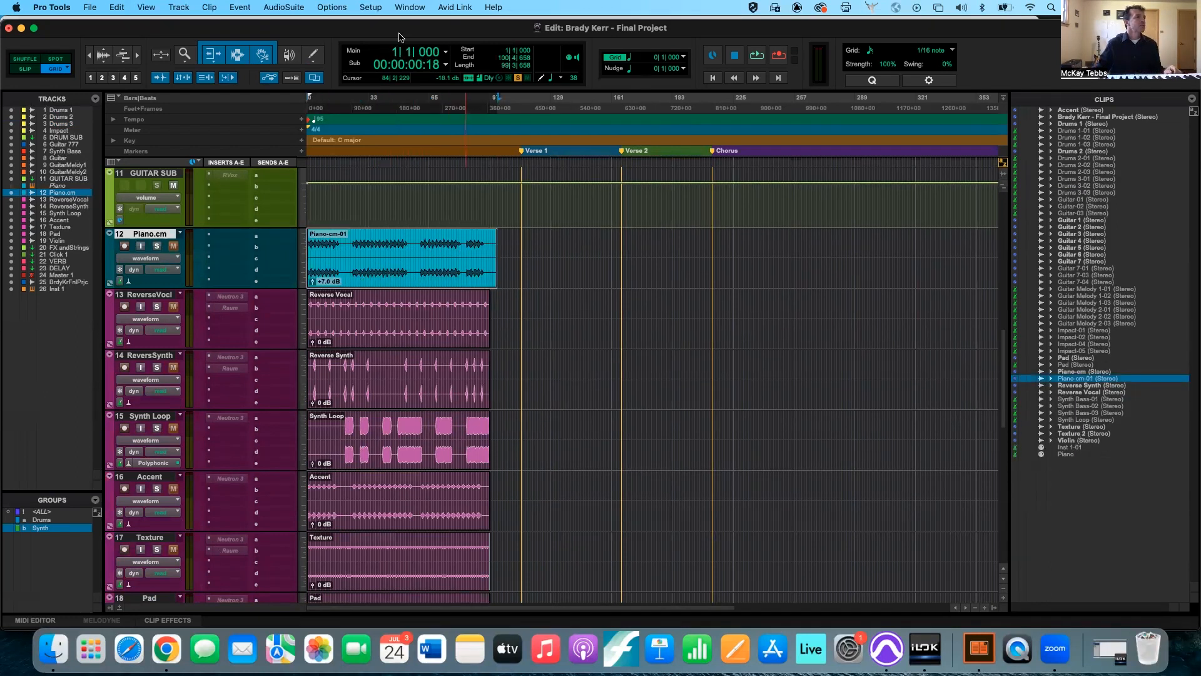
Zoom repeatedly in and out on the Piano-cm-01 clip with the Zoomer tool, alternating its normal and reversed direction.
left_click(185, 56)
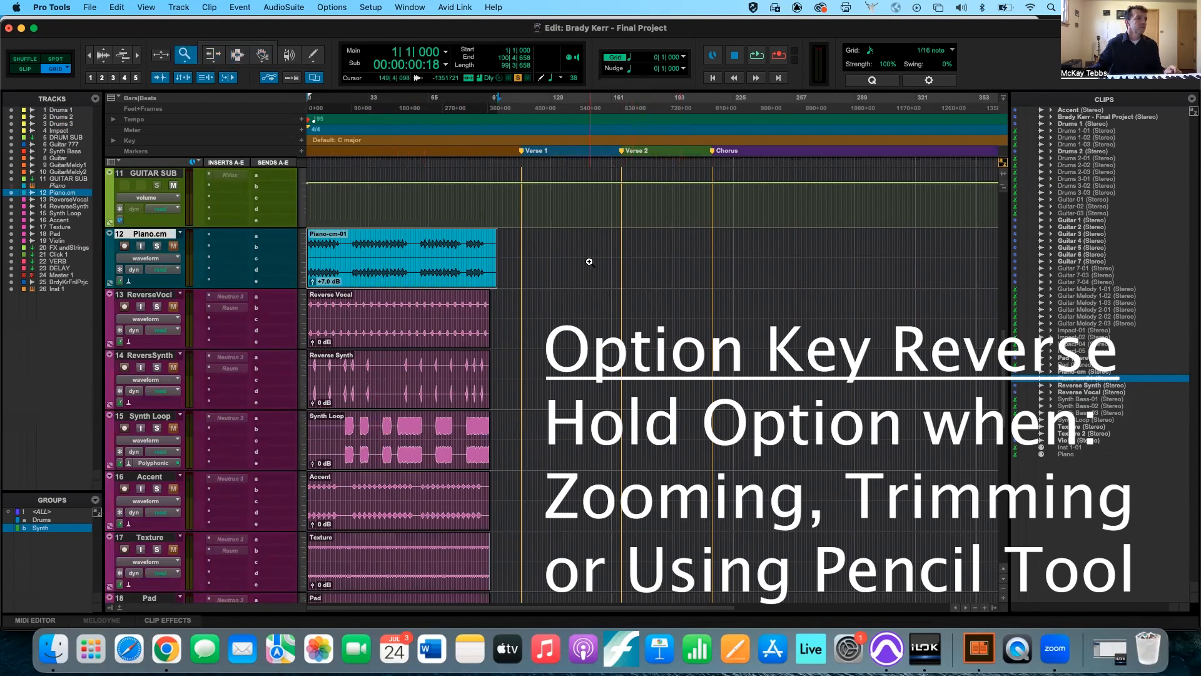
left_click(460, 267)
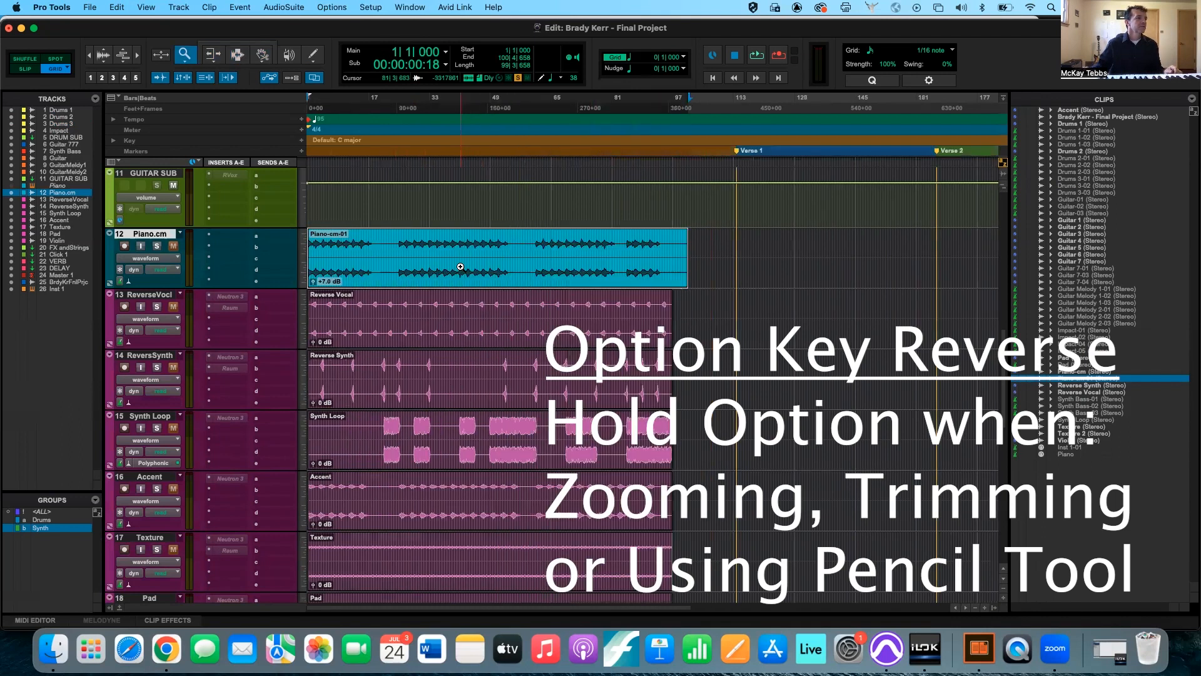
left_click(460, 267)
left_click(460, 267)
left_click(461, 267)
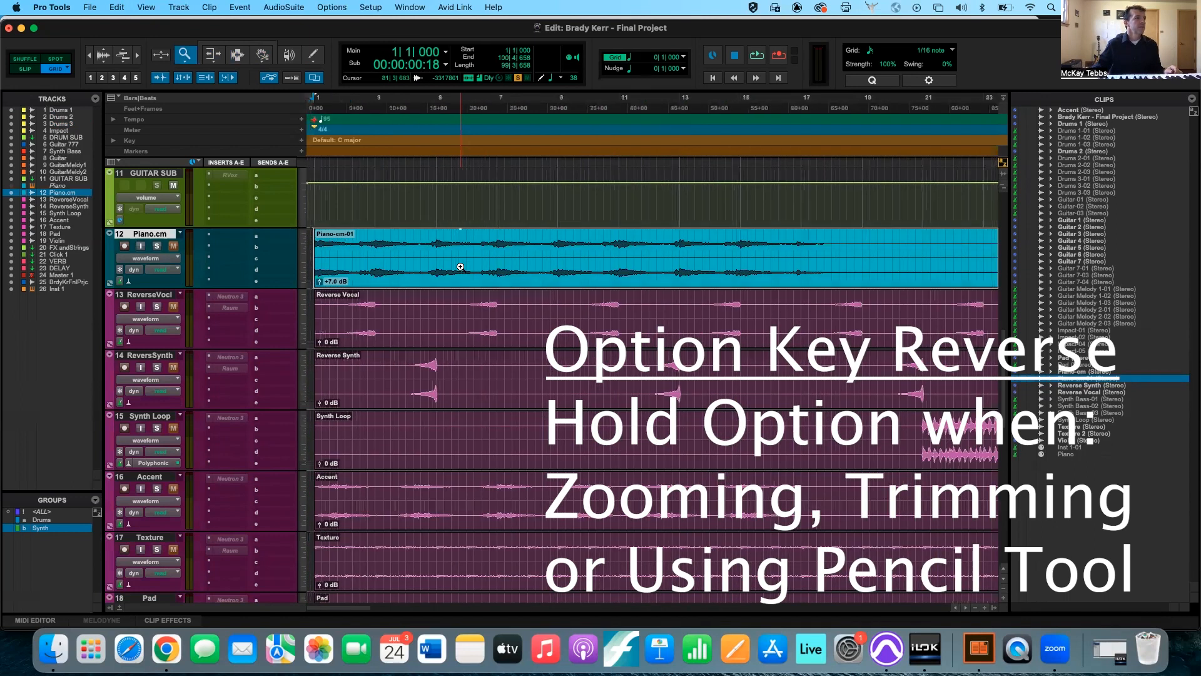
left_click(461, 266)
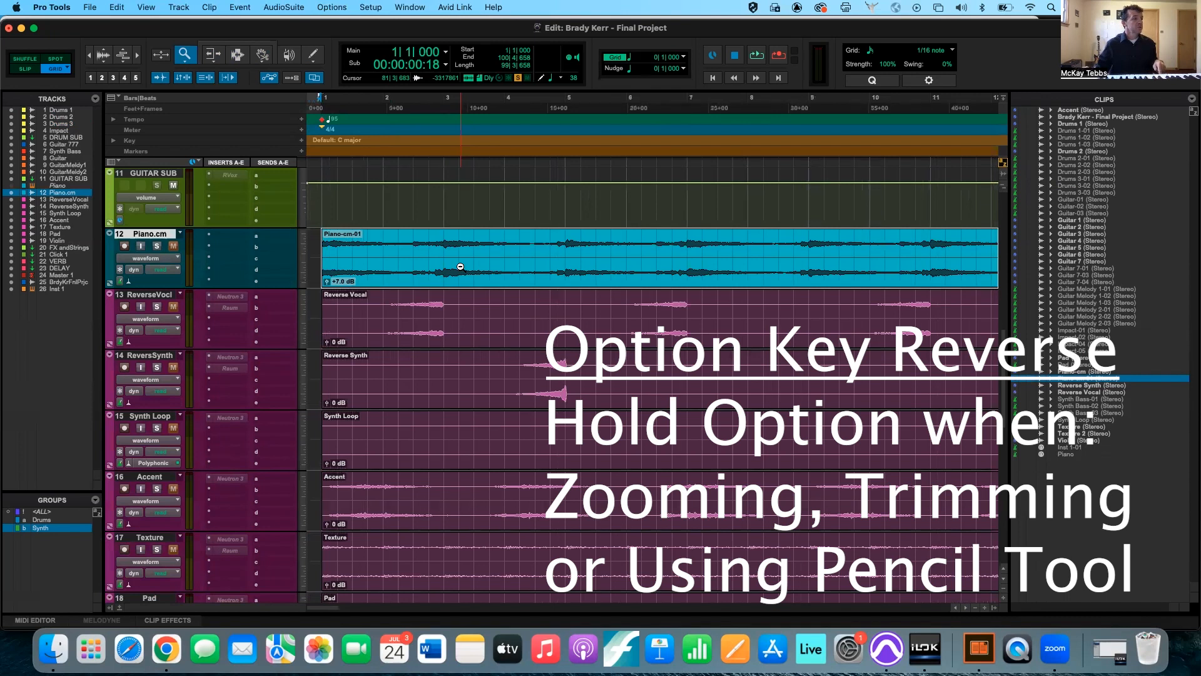
left_click(460, 267, "alt")
left_click(460, 267, "alt")
left_click(461, 267, "alt")
left_click(460, 266, "alt")
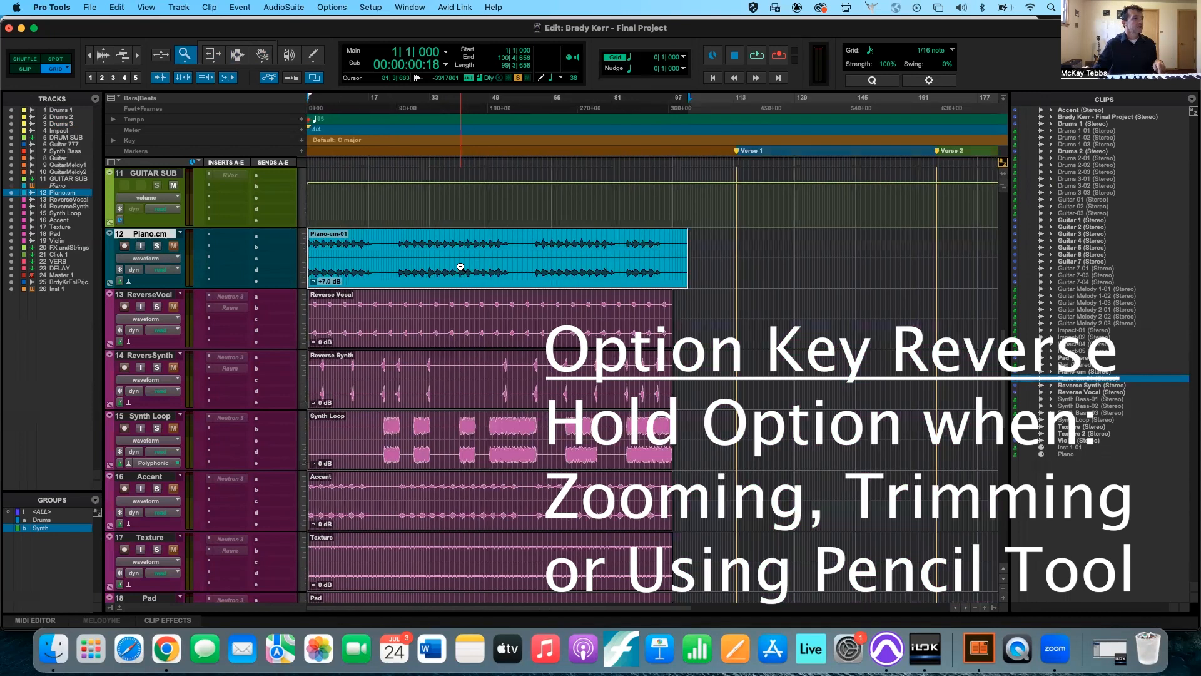
left_click(460, 267, "alt")
left_click(461, 266, "alt")
left_click(460, 266)
left_click(460, 266)
left_click(461, 266)
left_click(460, 266)
left_click(461, 267)
left_click(461, 267)
left_click(461, 266, "alt")
left_click(460, 267, "alt")
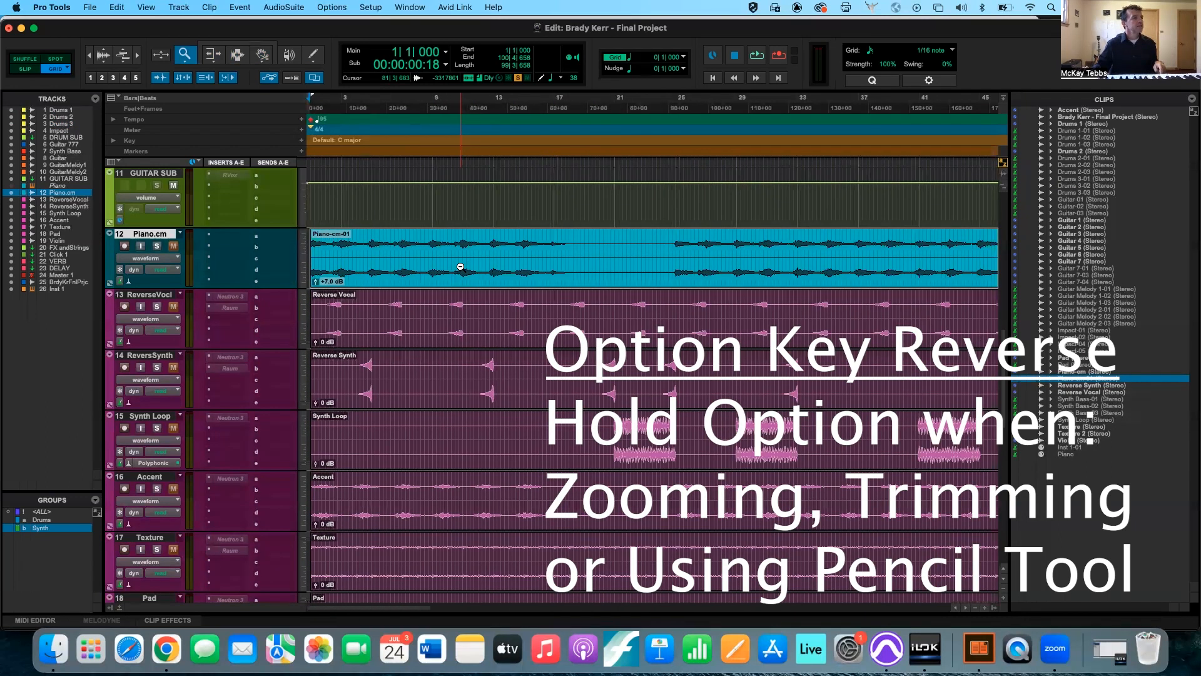
left_click(461, 267, "alt")
left_click(461, 266, "alt")
left_click(461, 267, "alt")
left_click(461, 266, "alt")
left_click(460, 266)
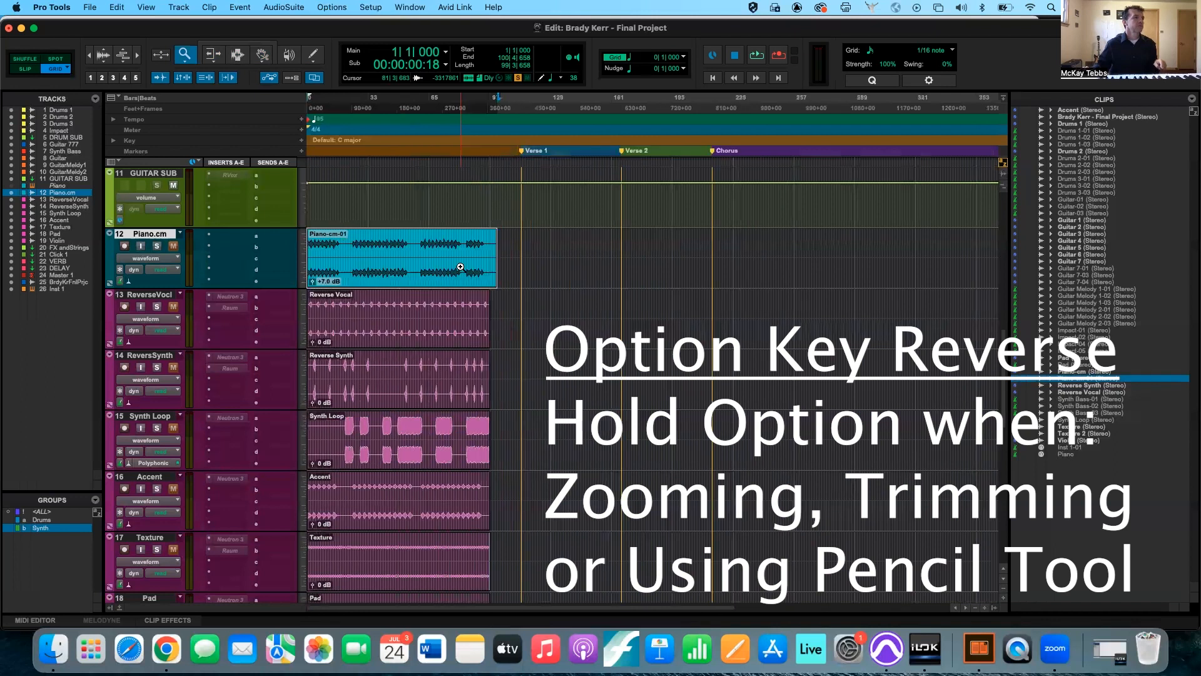
left_click(460, 267)
left_click(461, 266)
left_click(460, 267)
left_click(461, 267)
left_click(461, 267)
left_click(461, 266, "alt")
left_click(461, 267, "alt")
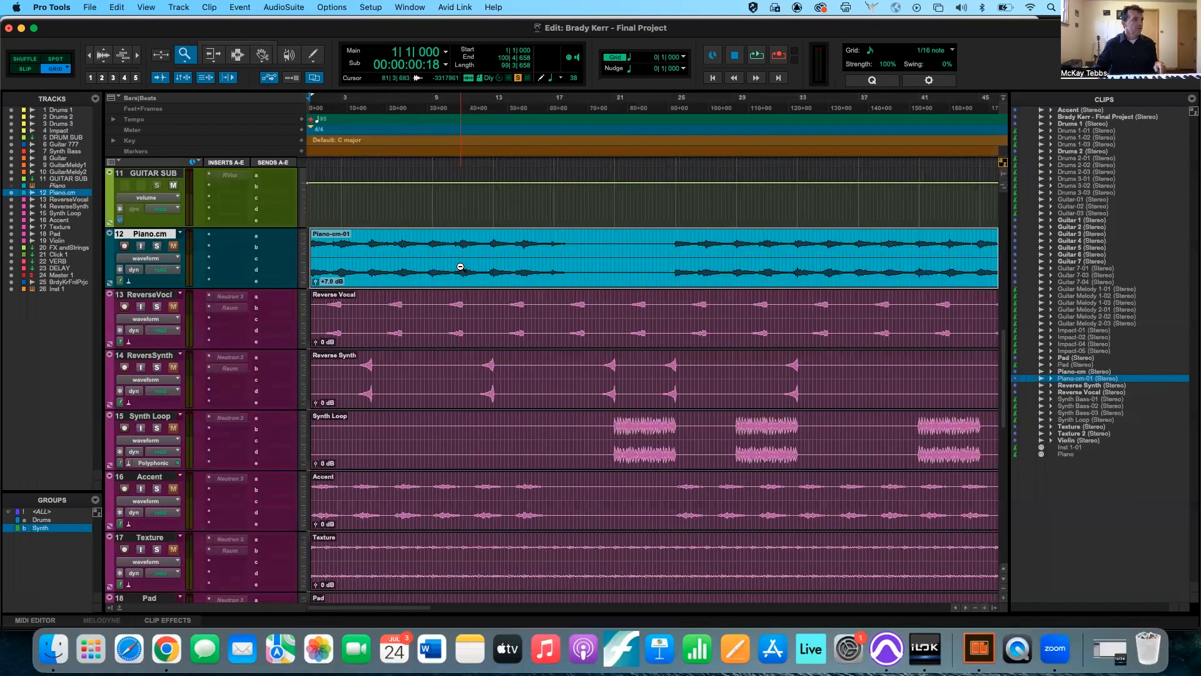
left_click(461, 267, "alt")
left_click(460, 267, "alt")
left_click(460, 267, "alt")
left_click(460, 267, "alt")
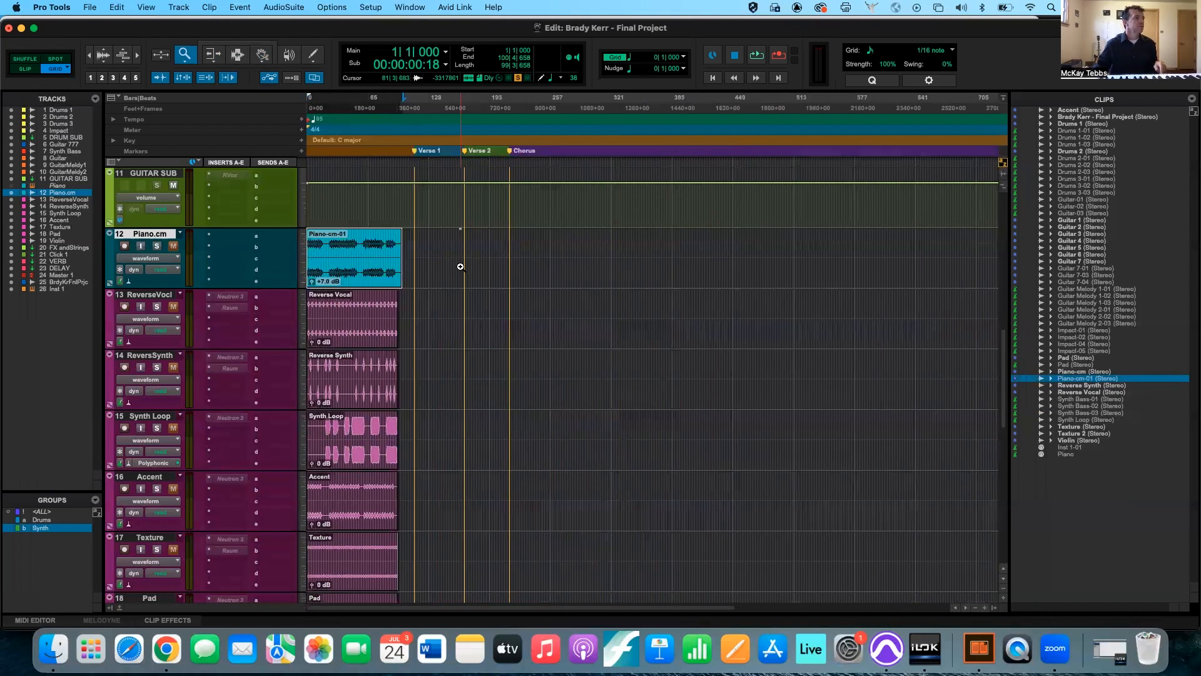
left_click(460, 266)
left_click(460, 267)
Trim the start of the Piano-cm-01 clip to 77|1|000 with the Trim tool.
left_click(215, 56)
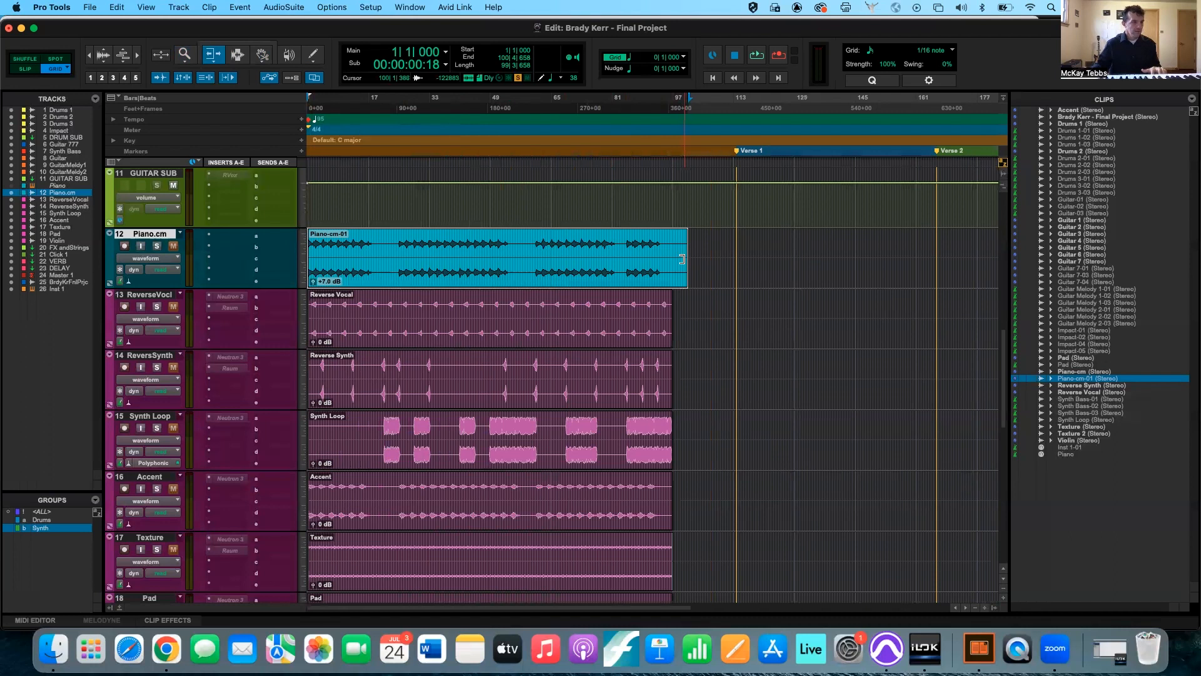
key("t")
scroll(691, 260, "right", 8)
scroll(690, 259, "up", 1)
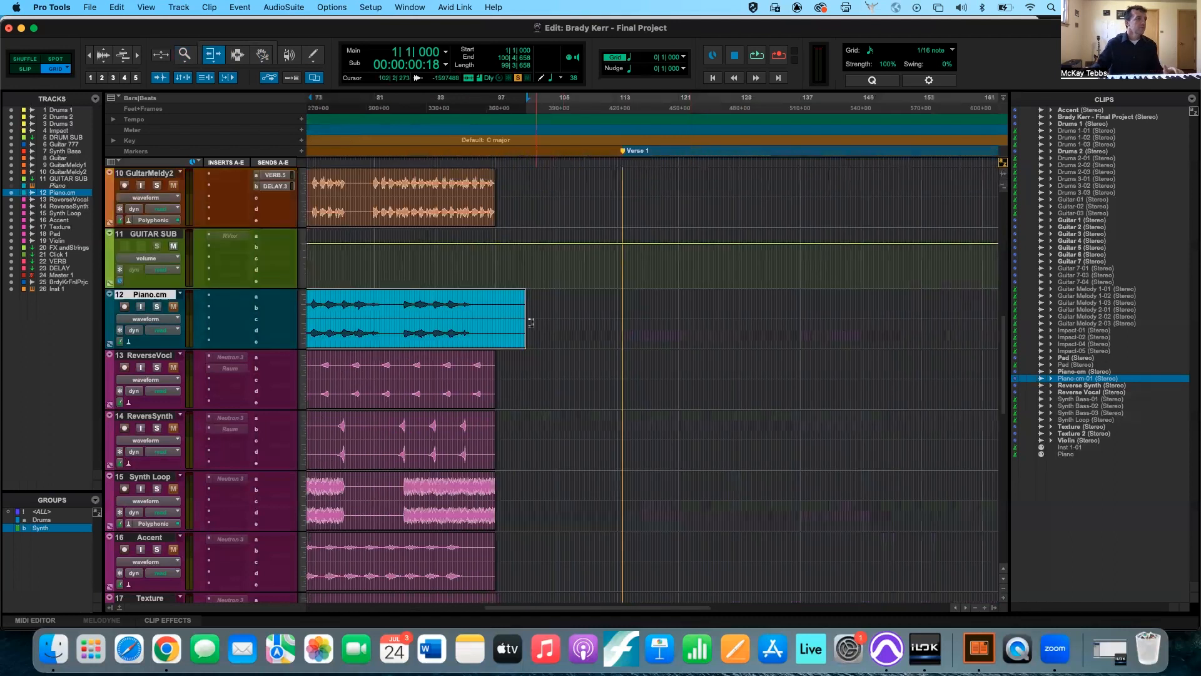
mouse_move(524, 322)
left_mouse_down()
mouse_move(466, 324)
mouse_move(526, 329)
left_mouse_up()
left_click(344, 315)
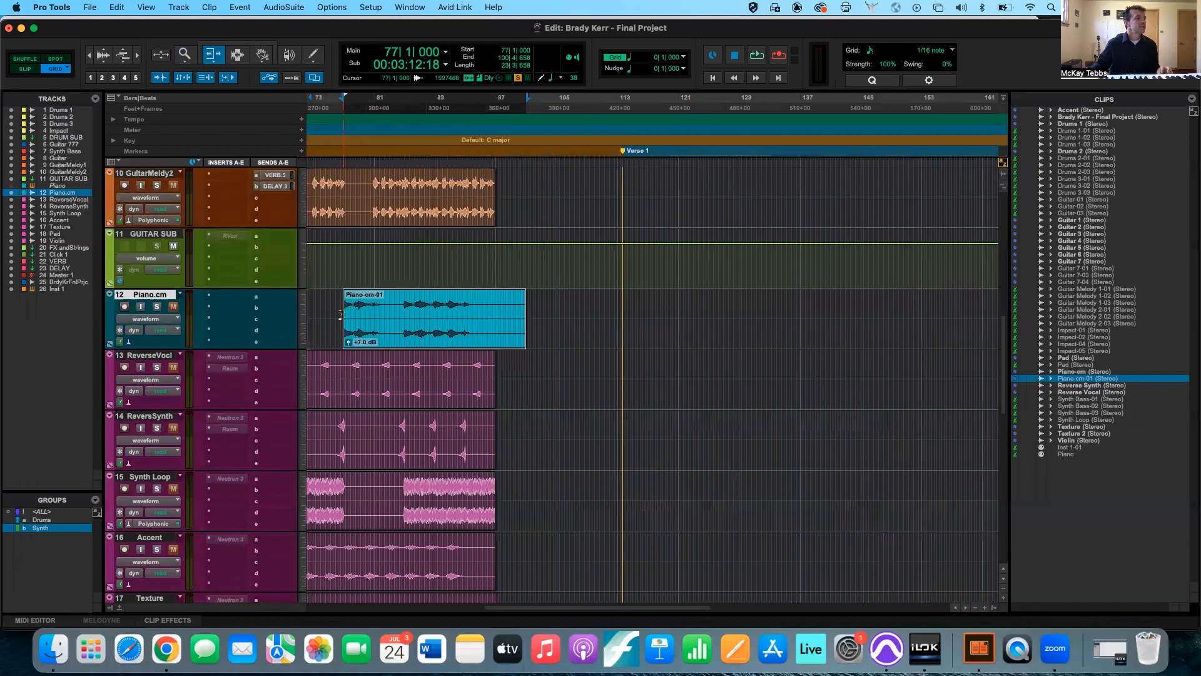
Undo the start trim, try trimming the Piano-cm-01 clip's end to 11|4|000, and undo that trim.
scroll(340, 314, "left", 10)
scroll(340, 314, "up", 2)
scroll(340, 315, "down", 4)
scroll(341, 315, "right", 2)
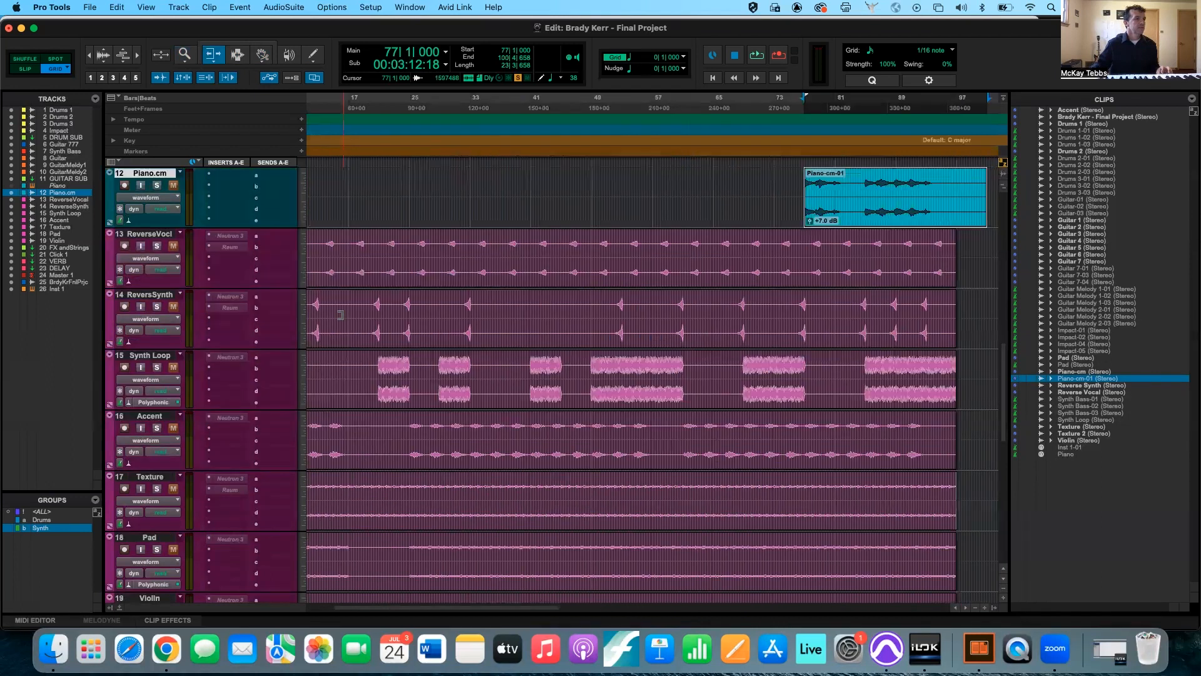
scroll(340, 314, "up", 1)
key("super+z")
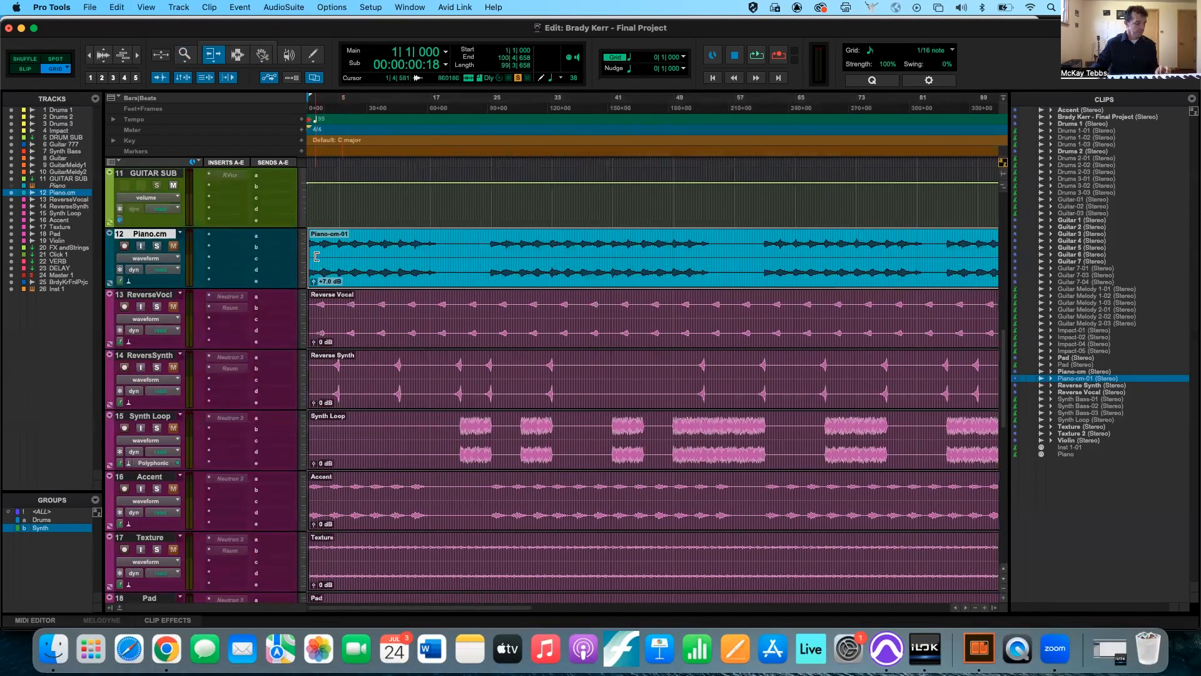
left_click(389, 253)
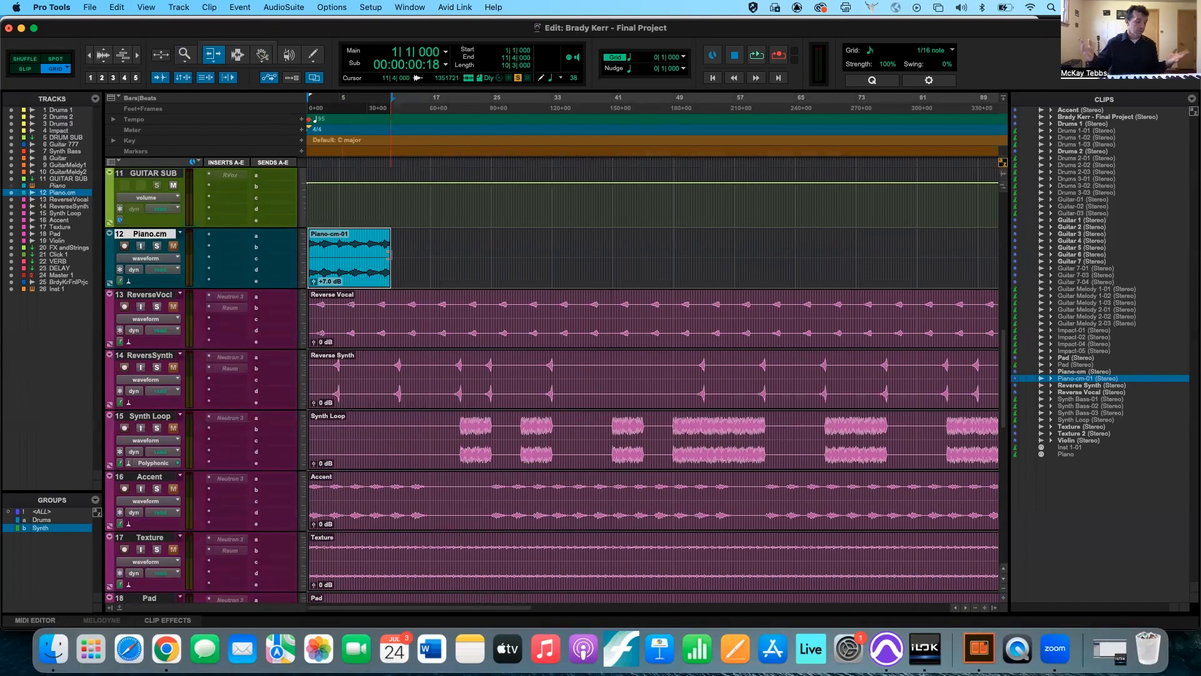
key("super+z")
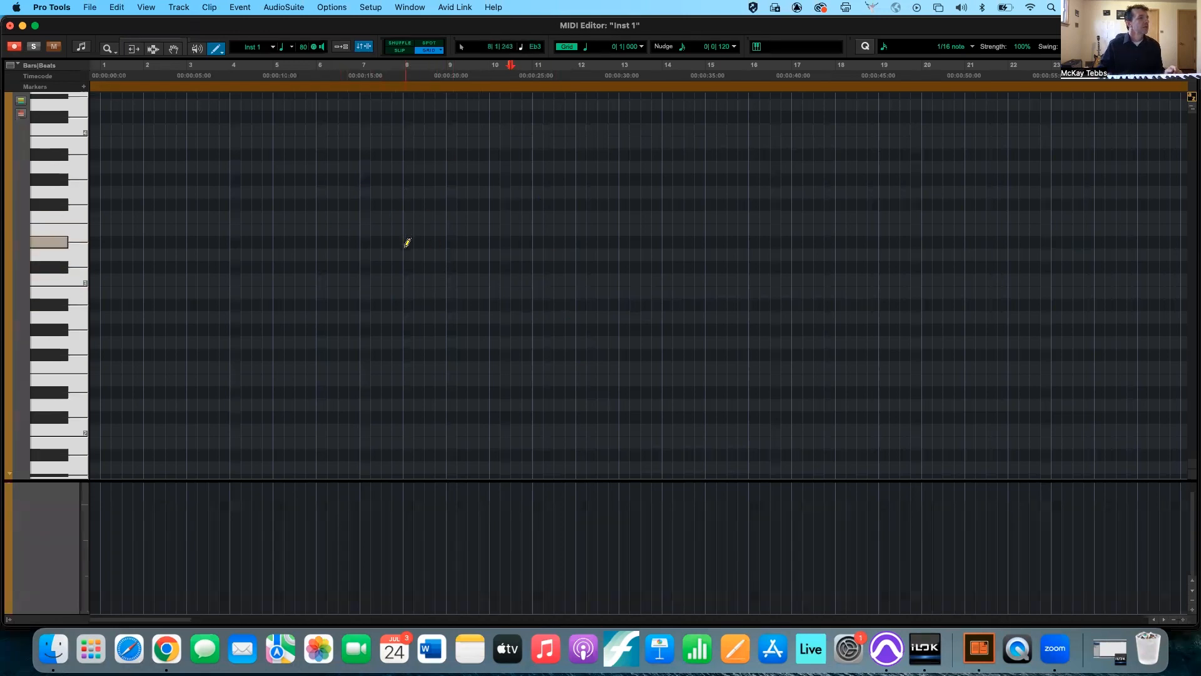
Draw a long A2 note spanning about bars 7 to 13 with the Pencil tool and erase it.
mouse_move(373, 267)
left_mouse_down()
mouse_move(662, 269)
mouse_move(612, 298)
mouse_move(611, 326)
left_mouse_up()
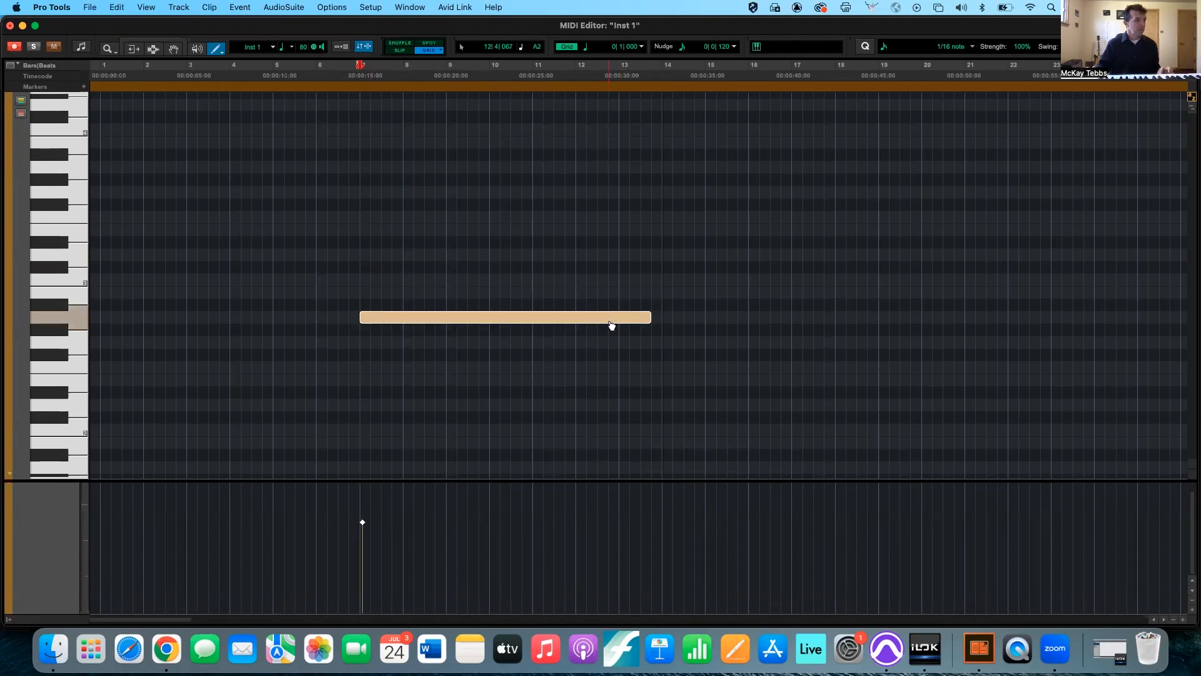
left_click(557, 311, "alt")
Add six short notes at different pitches between bars 10 and 17 with the Pencil tool.
left_click(504, 254)
left_click(559, 242)
left_click(667, 280)
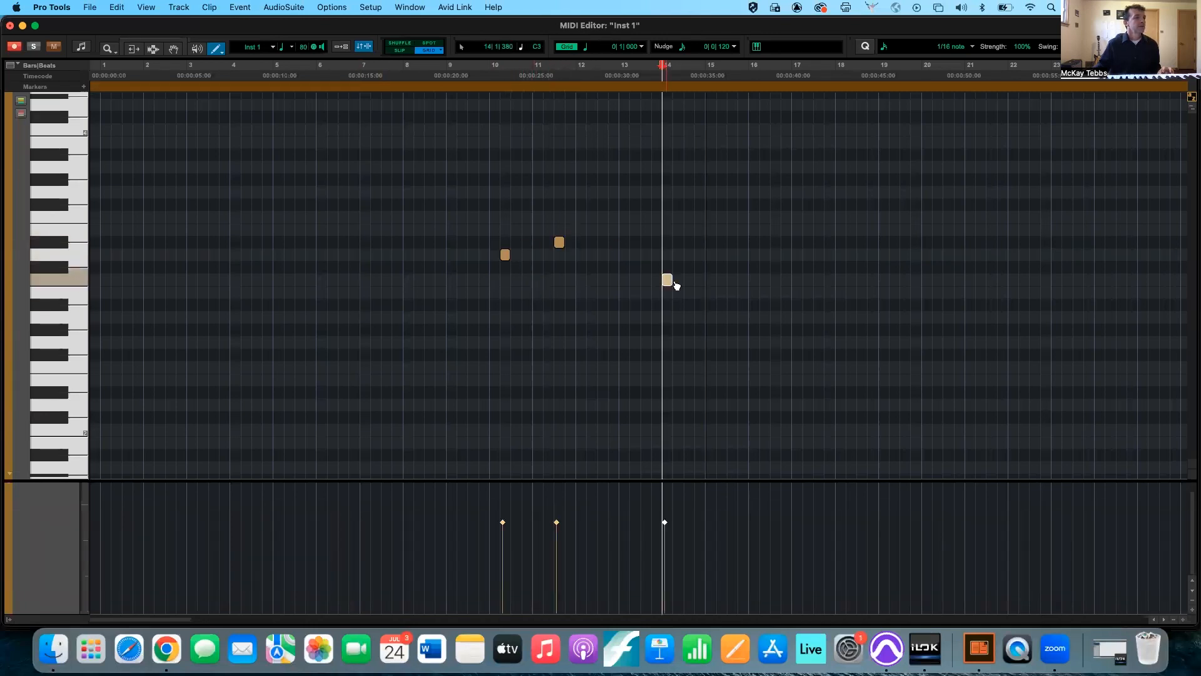
left_click(721, 242)
left_click(743, 317)
left_click(808, 330)
Erase the last three short notes, from bar 15 onward, with the reversed Pencil tool.
left_click(807, 330, "alt")
right_click(743, 318)
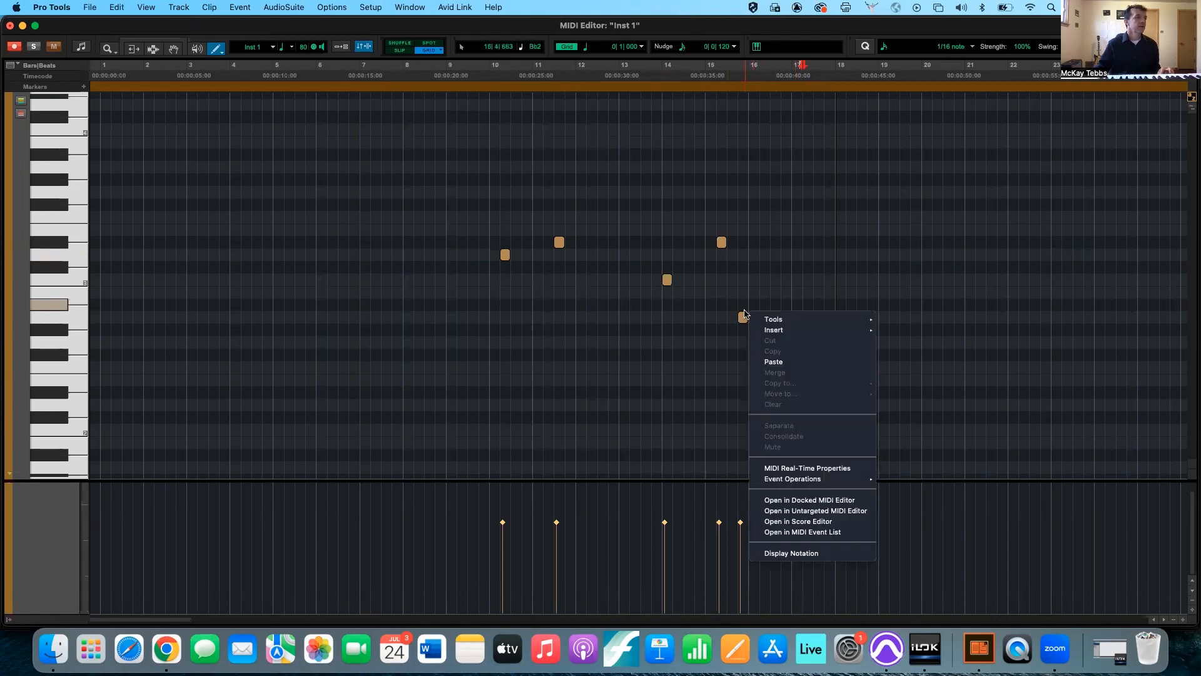
key("Escape")
left_click(743, 318, "alt")
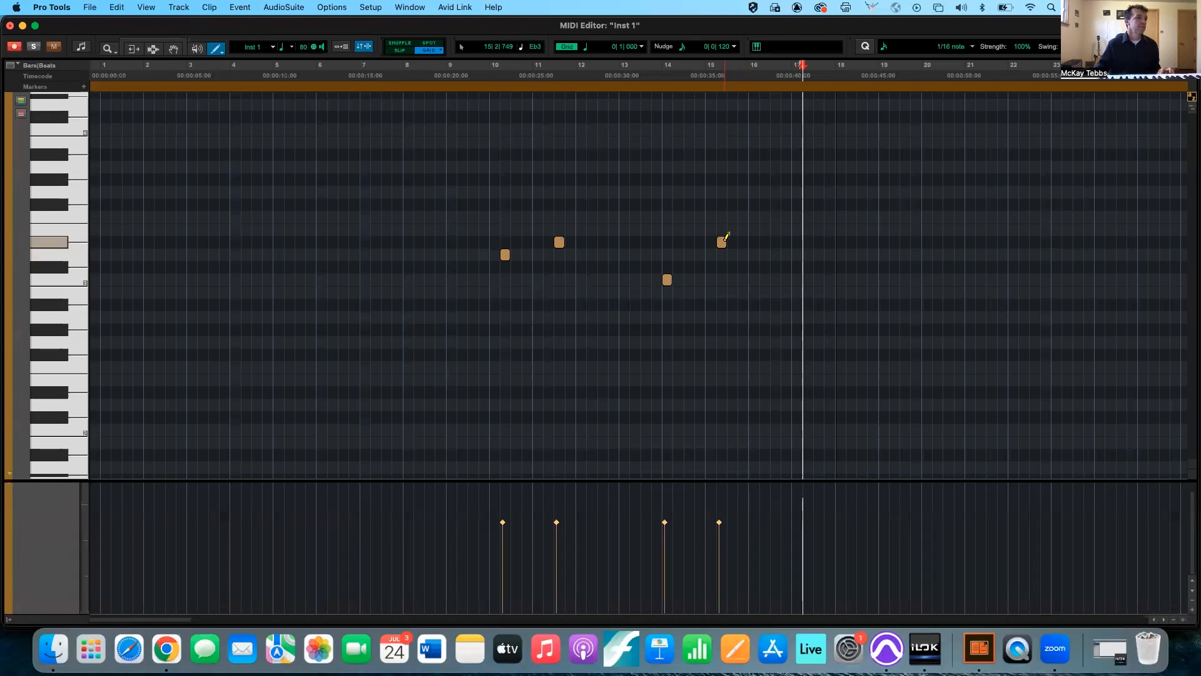
left_click(721, 244, "alt")
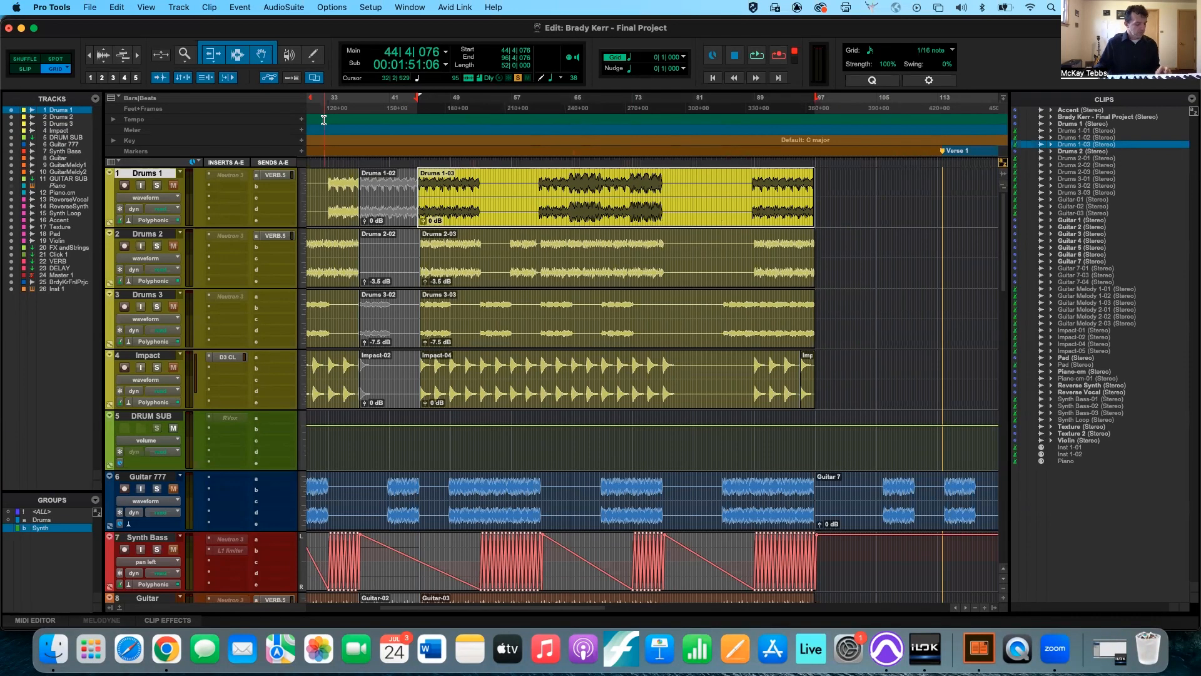
Return to the Edit window's tracks and turn off Layered Editing.
scroll(314, 82, "down", 2)
left_click(314, 82)
left_click(313, 81)
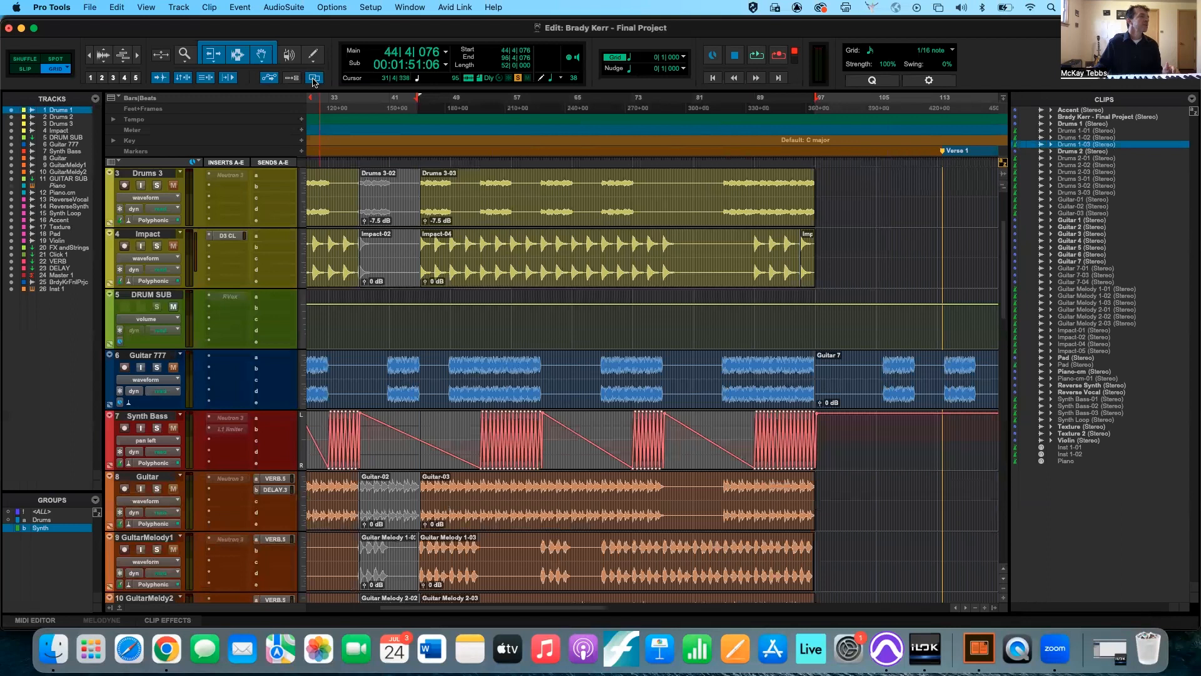
left_click(314, 82)
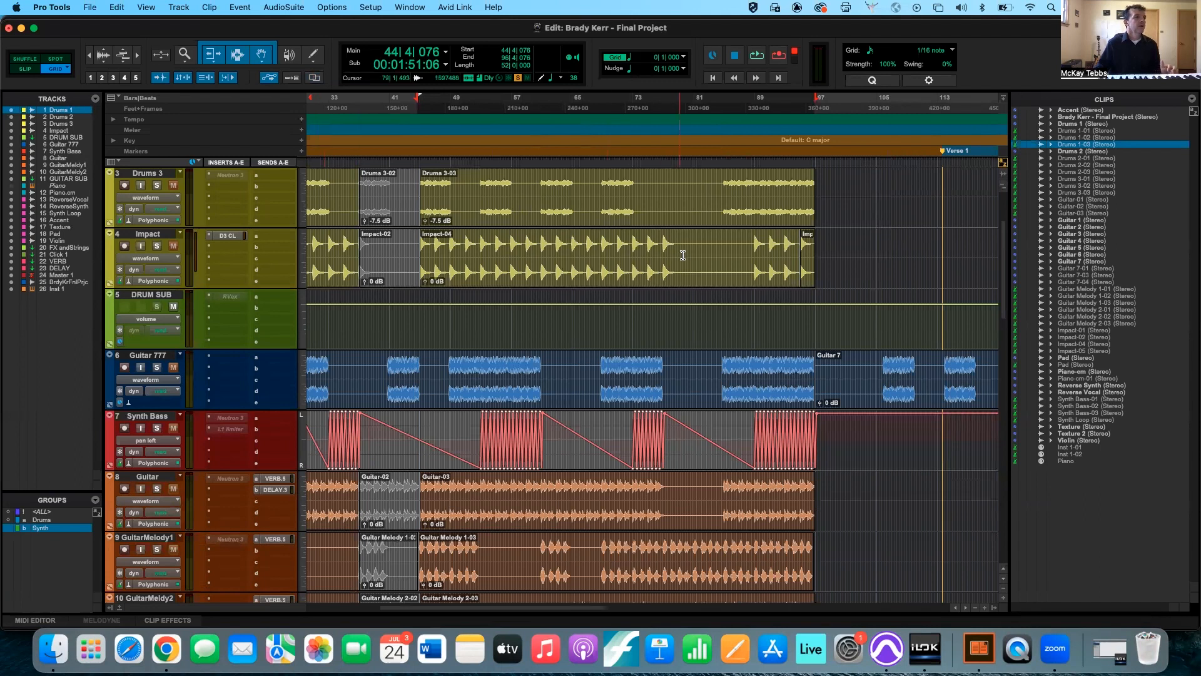
Separate the Drums 1-03 clip on the Drums 1 track at 87|4|000.
scroll(682, 257, "up", 3)
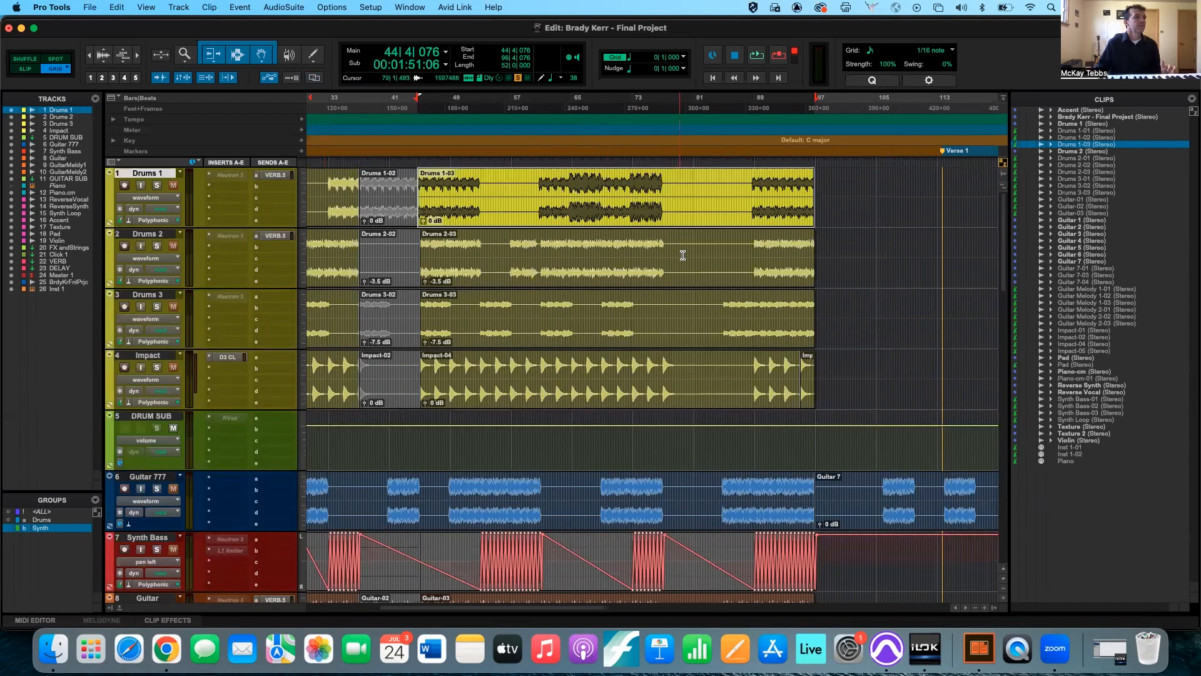
left_click(745, 176)
key("super+e")
Move the Drums 1-05 clip over the earlier Drums 1 audio and on to 74|3|000, and undo the moves.
left_click_drag(810, 213, 494, 202)
left_click_drag(571, 204, 672, 201)
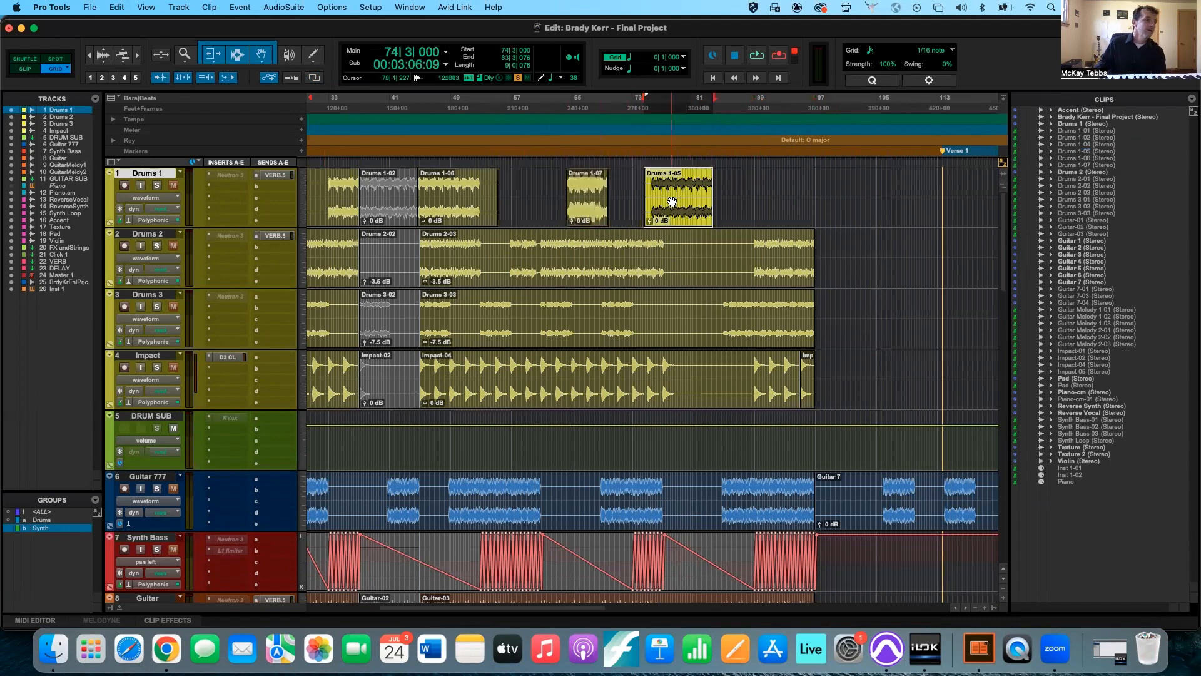
key("super+z")
key("super+z")
key("super+z")
key("super+z")
key("super+z")
key("super+z")
key("super+z")
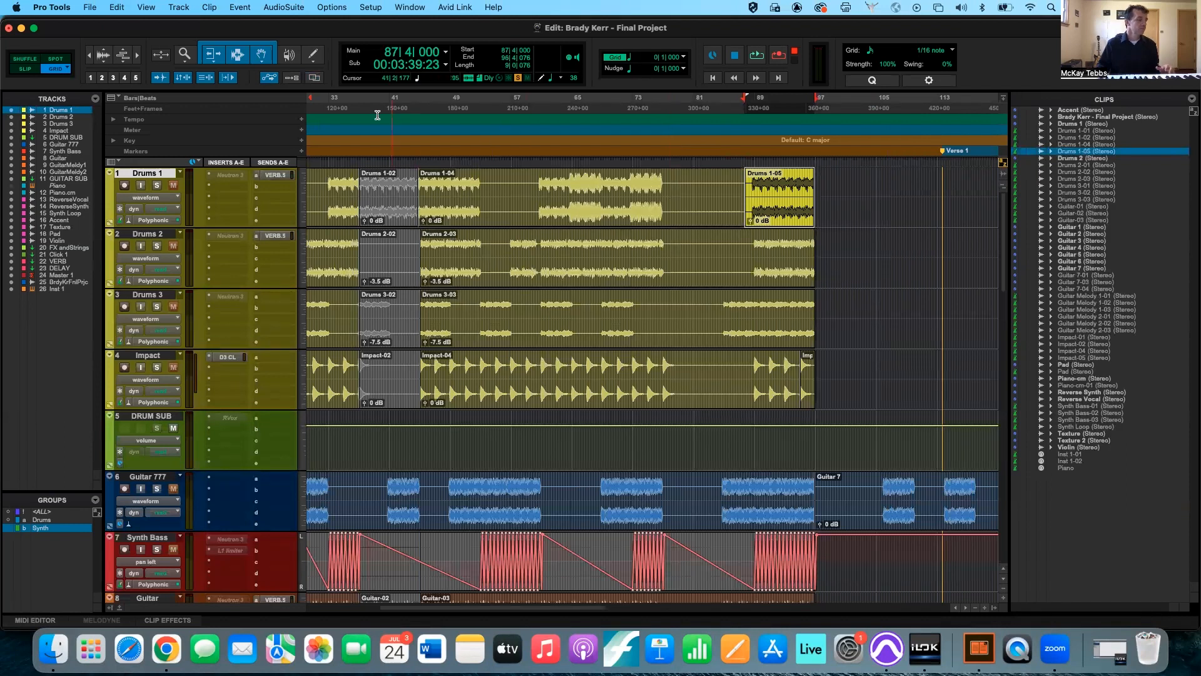
Turn on Layered Editing and move the Drums 1-05 clip to 93|1|000.
left_click(315, 78)
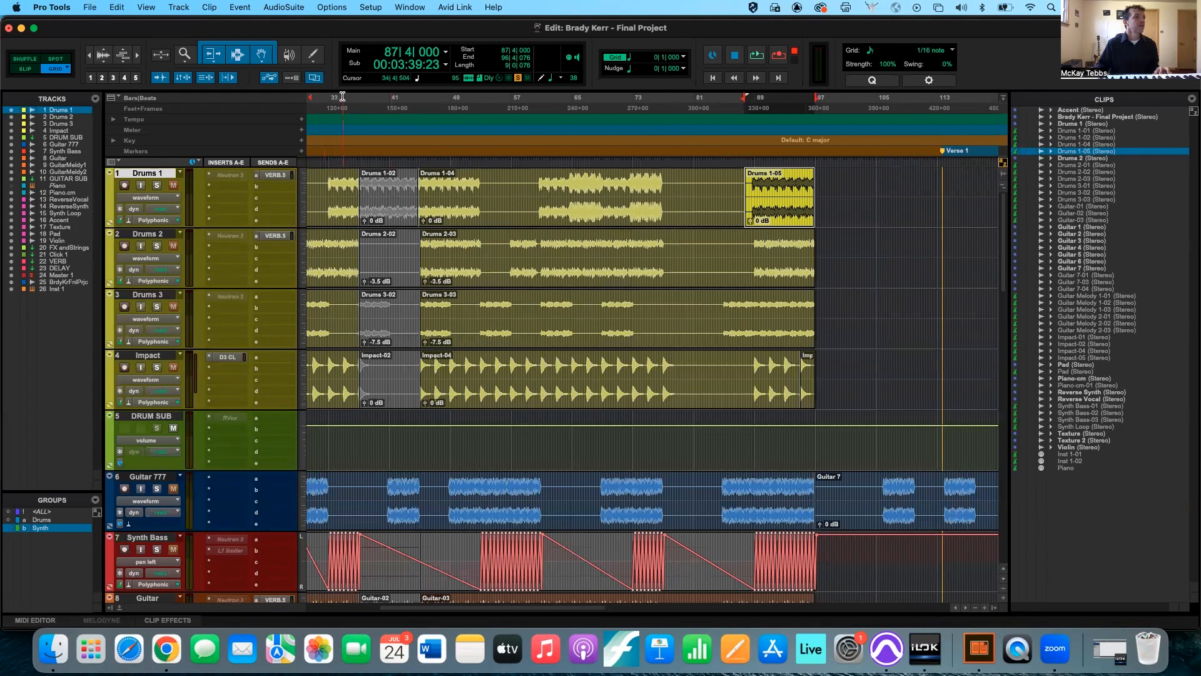
left_click_drag(766, 208, 823, 217)
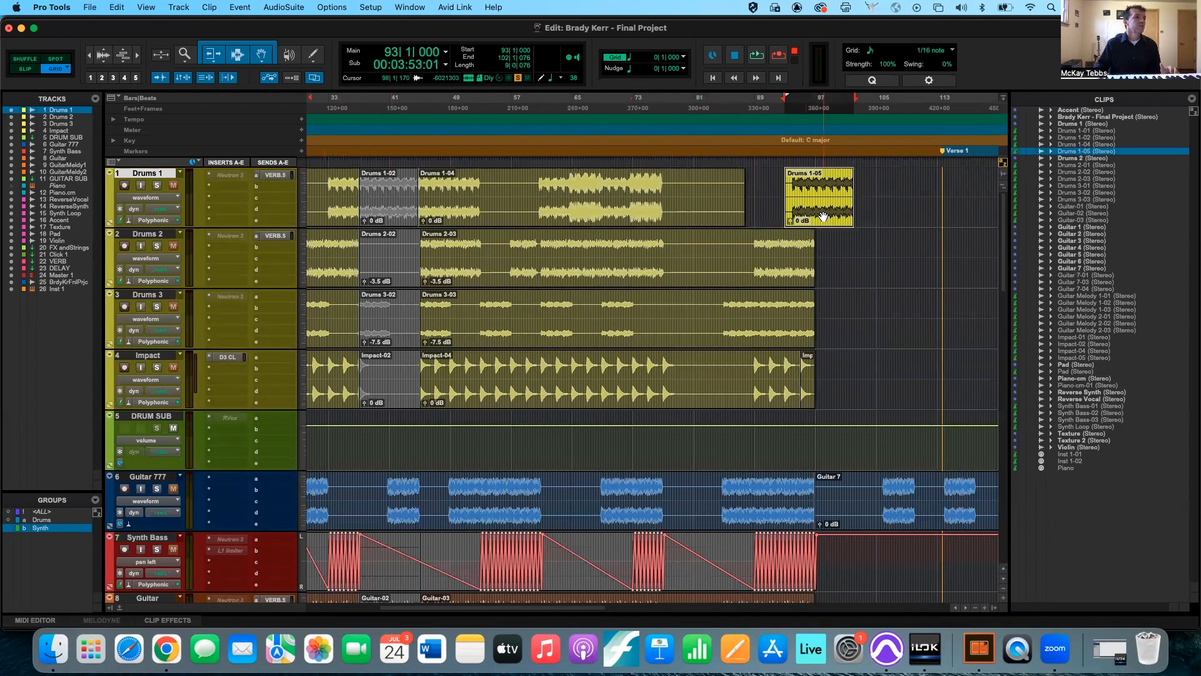
Undo the recent moves and the separation of the Drums 1-05 clip on the Drums 1 track.
key("super+z")
key("super+z")
key("super+z")
key("super+z")
key("super+z")
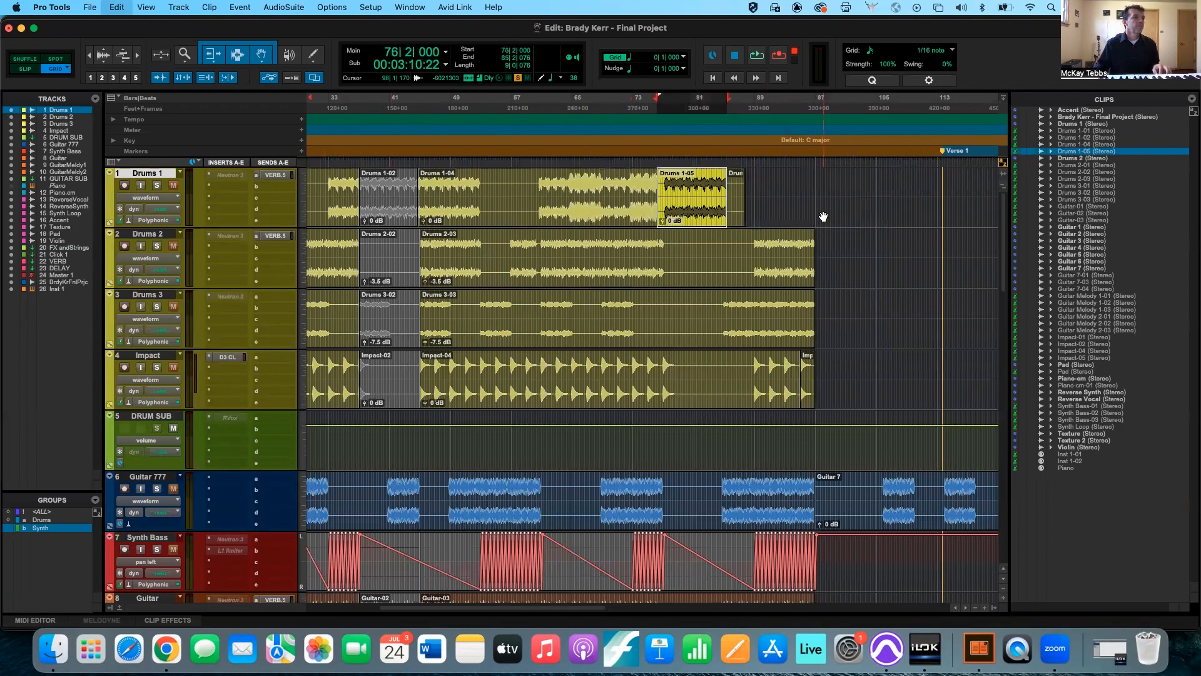
Move the Drums 1-03 clip to 59|1|000 and onto the Drums 2 track at 52|4|000, and undo the moves.
left_click_drag(537, 209, 637, 209)
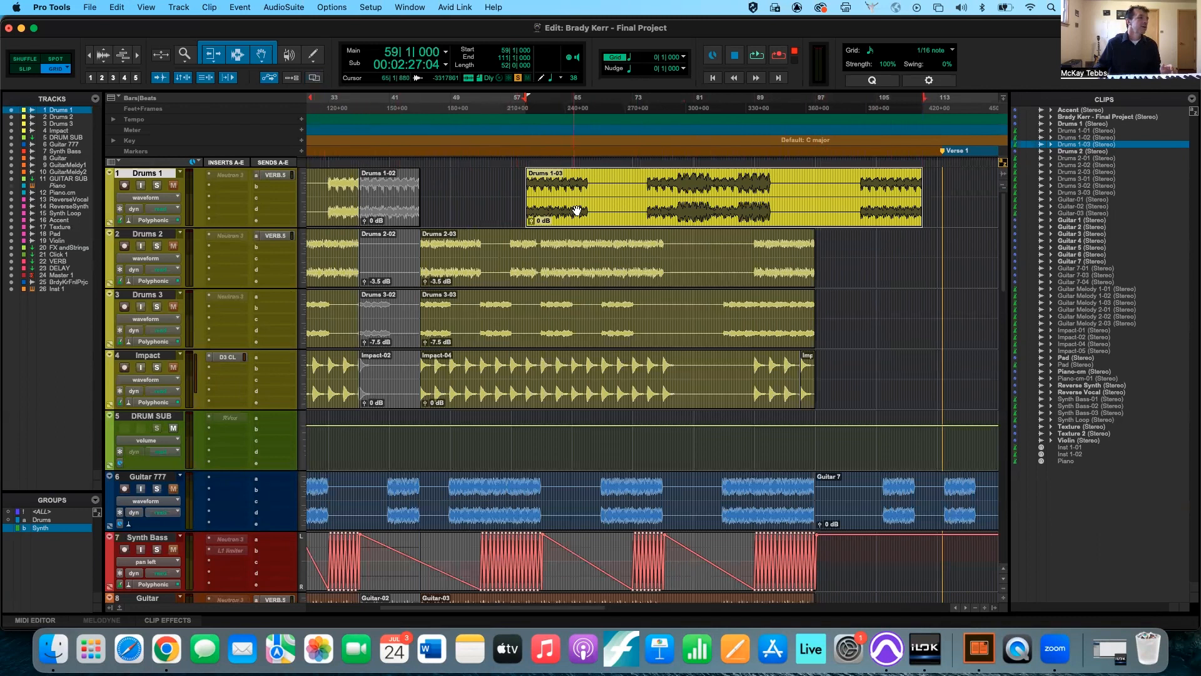
mouse_move(580, 211)
left_mouse_down()
mouse_move(552, 255)
mouse_move(575, 247)
mouse_move(591, 214)
left_mouse_up()
key("super+z")
key("super+z")
key("super+z")
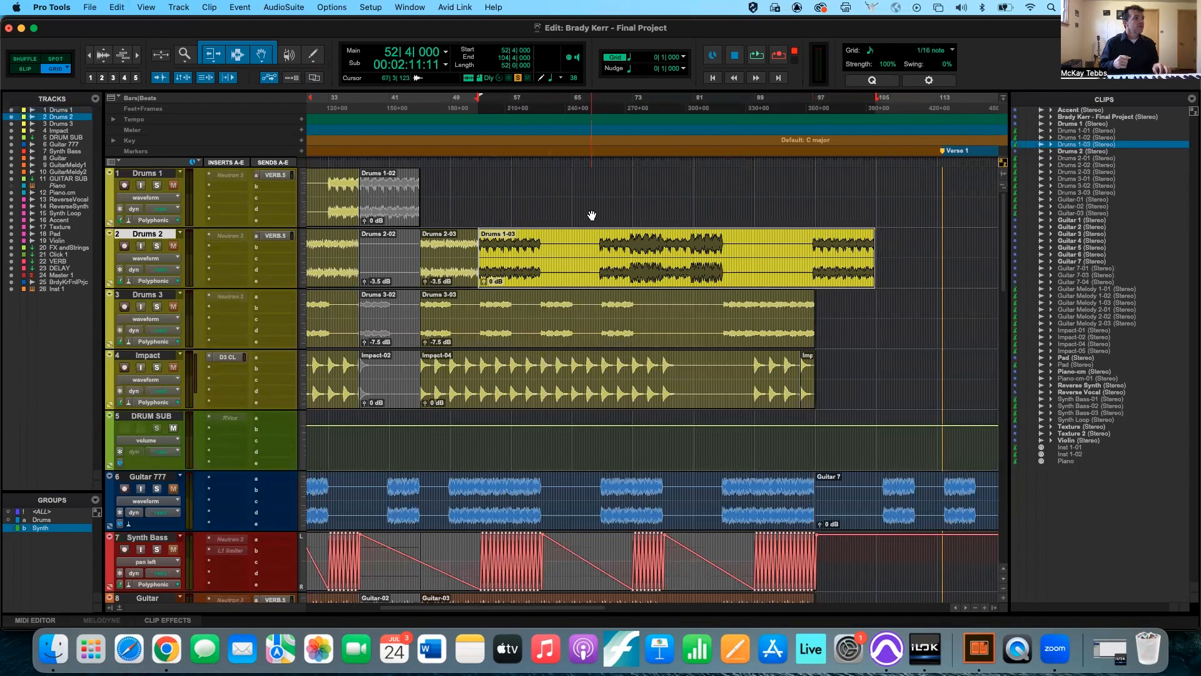
key("super+z")
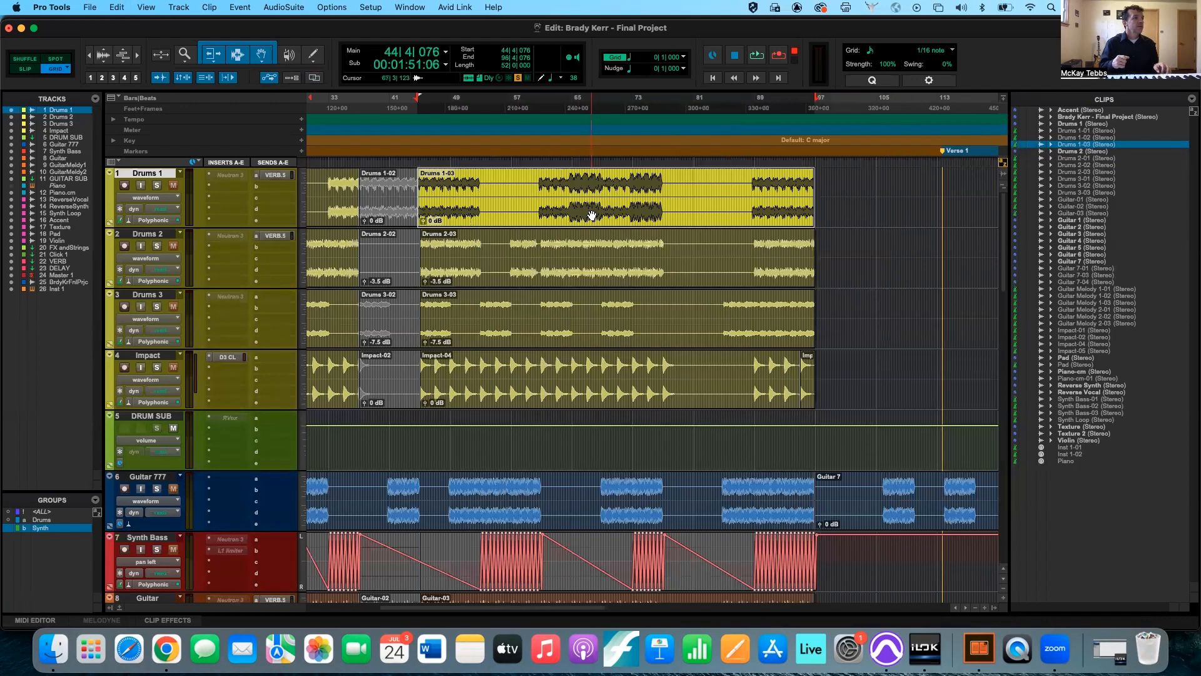
Toggle Layered Editing and separate the Drums 1-03 clip on the Drums 1 track at 88|2|000.
left_click(314, 79)
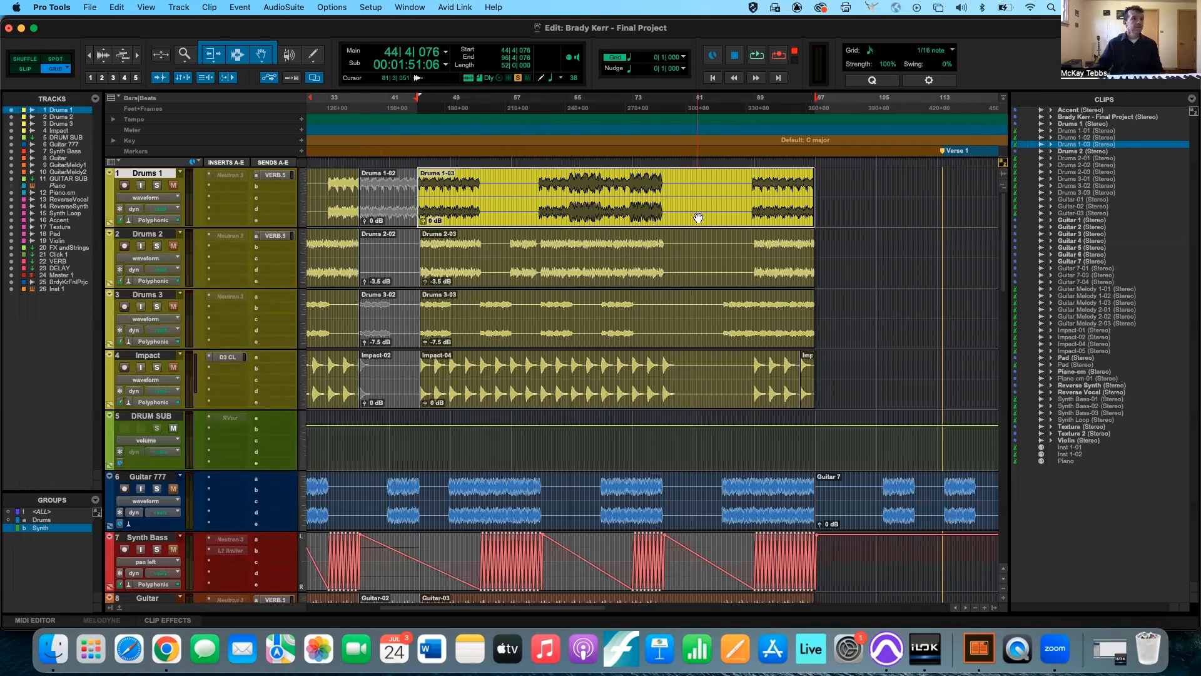
scroll(812, 184, "left", 10)
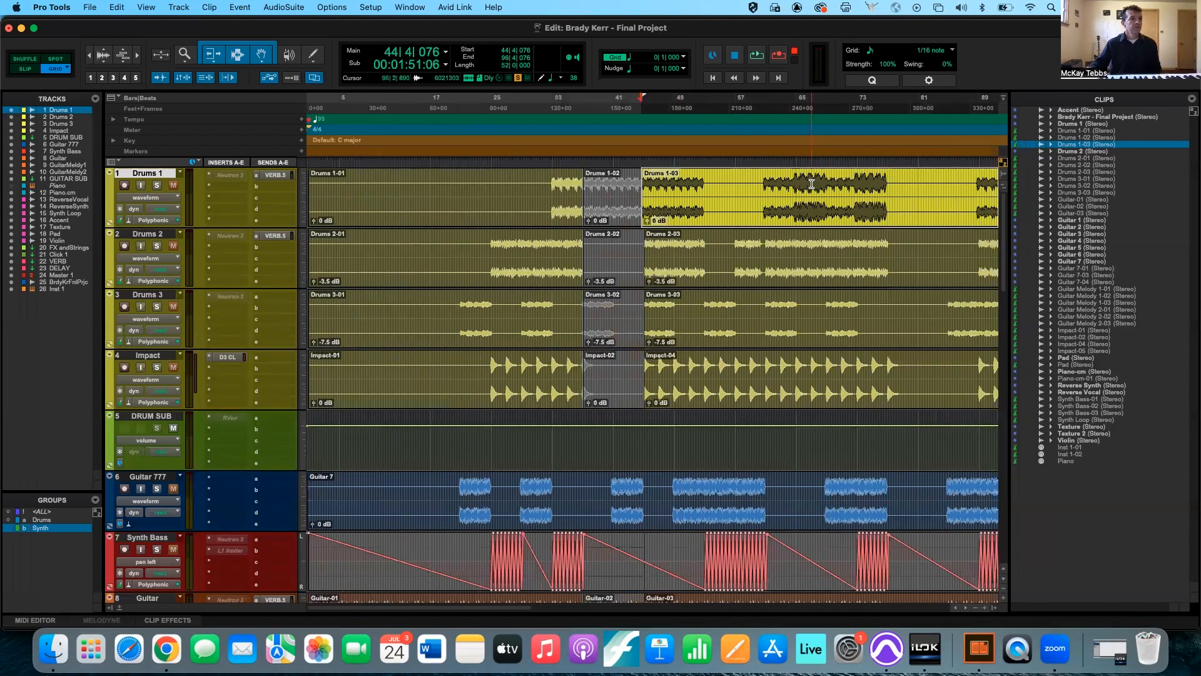
key("t")
key("t")
scroll(786, 187, "right", 10)
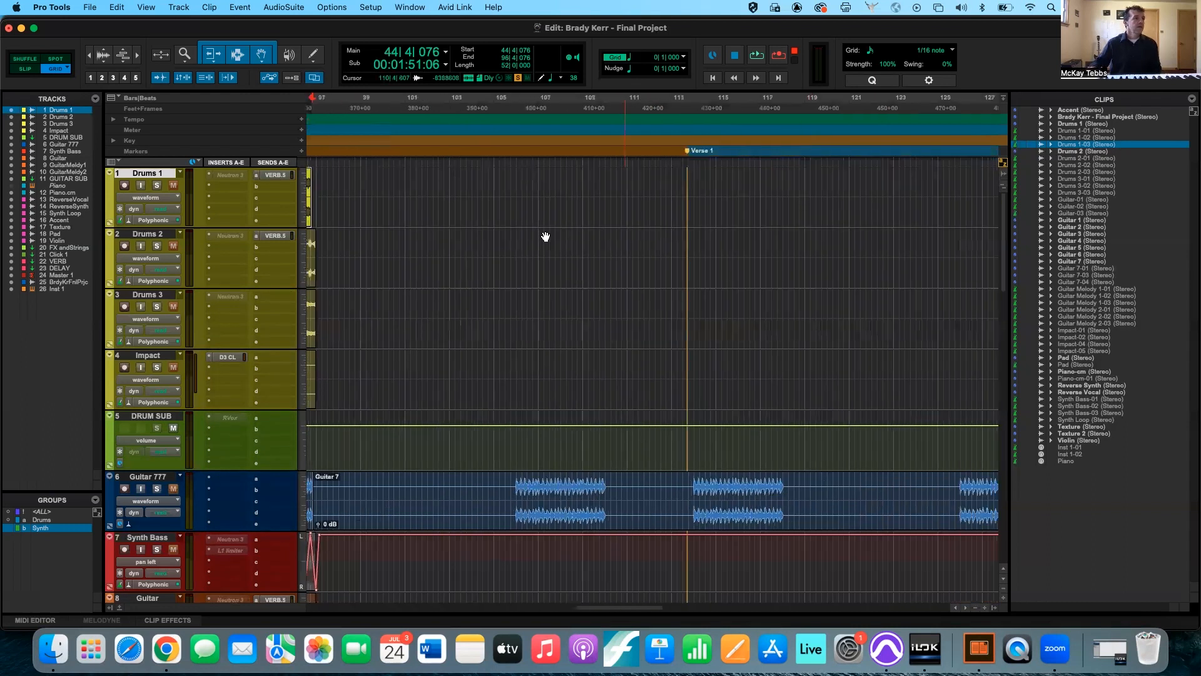
scroll(546, 237, "left", 8)
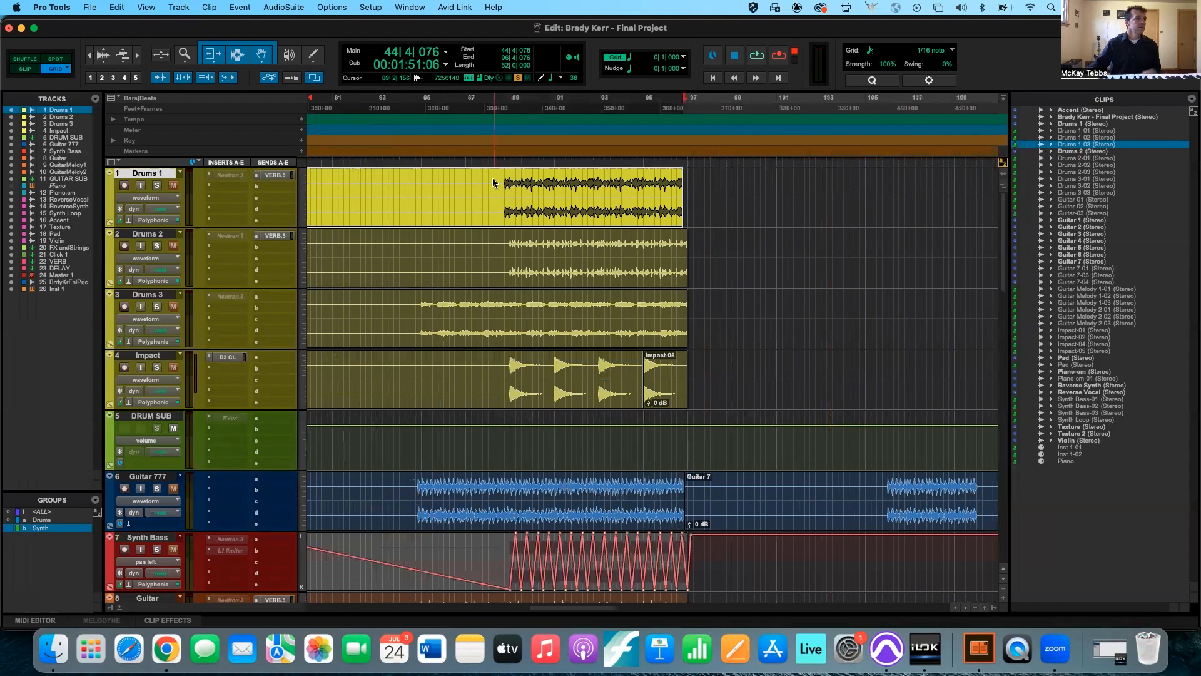
left_click(494, 182)
key("super+e")
Select the Drums 1-05 clip and nudge it later to 92|2|000.
left_click(565, 218)
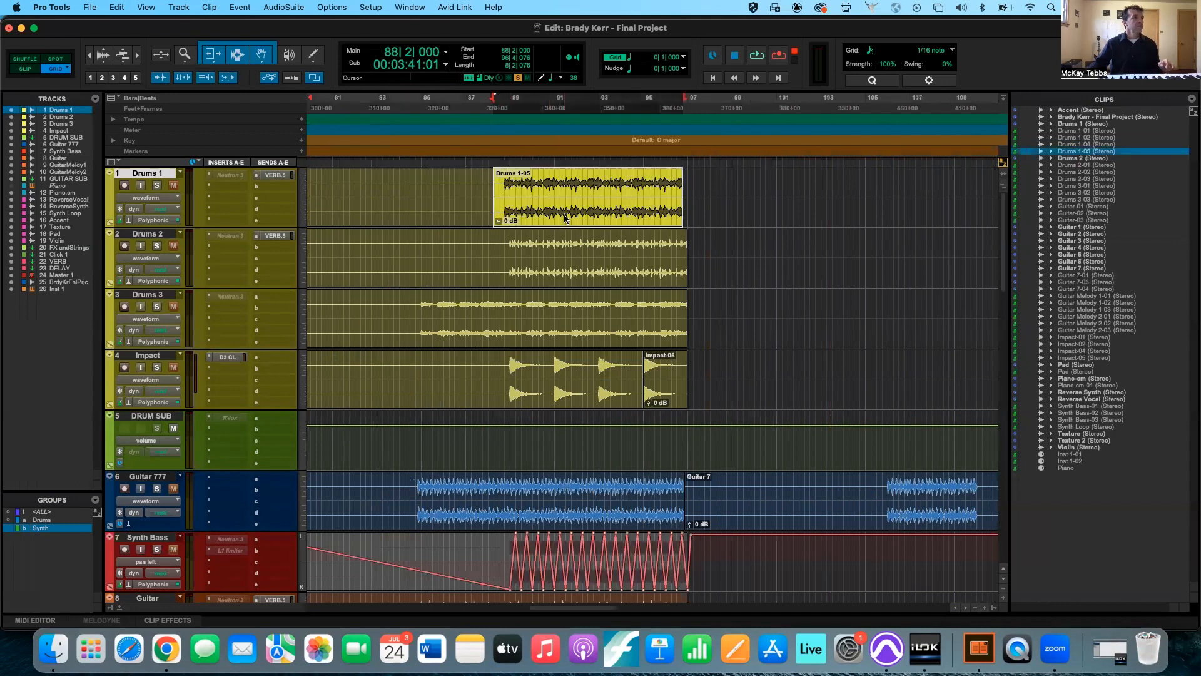
key("period")
key("period")
key("period")
key("period")
key("period")
key("period")
key("period")
key("period")
key("period")
key("period")
key("period")
key("period")
key("period")
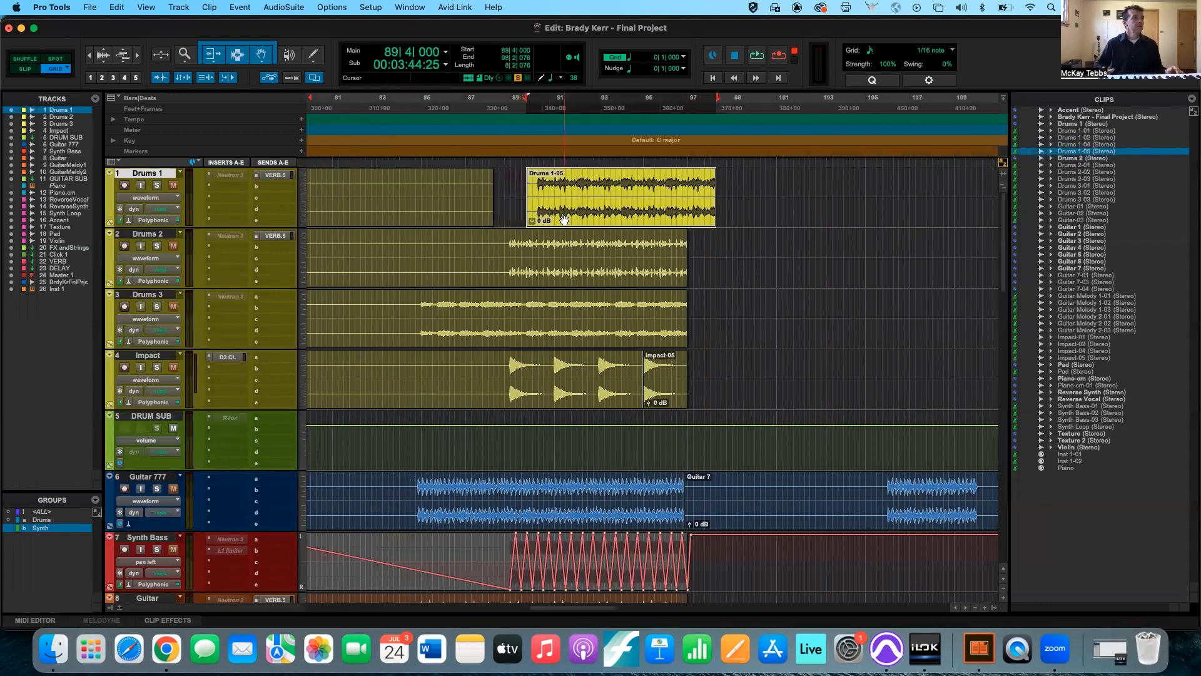
key("period")
key("period")
key("period")
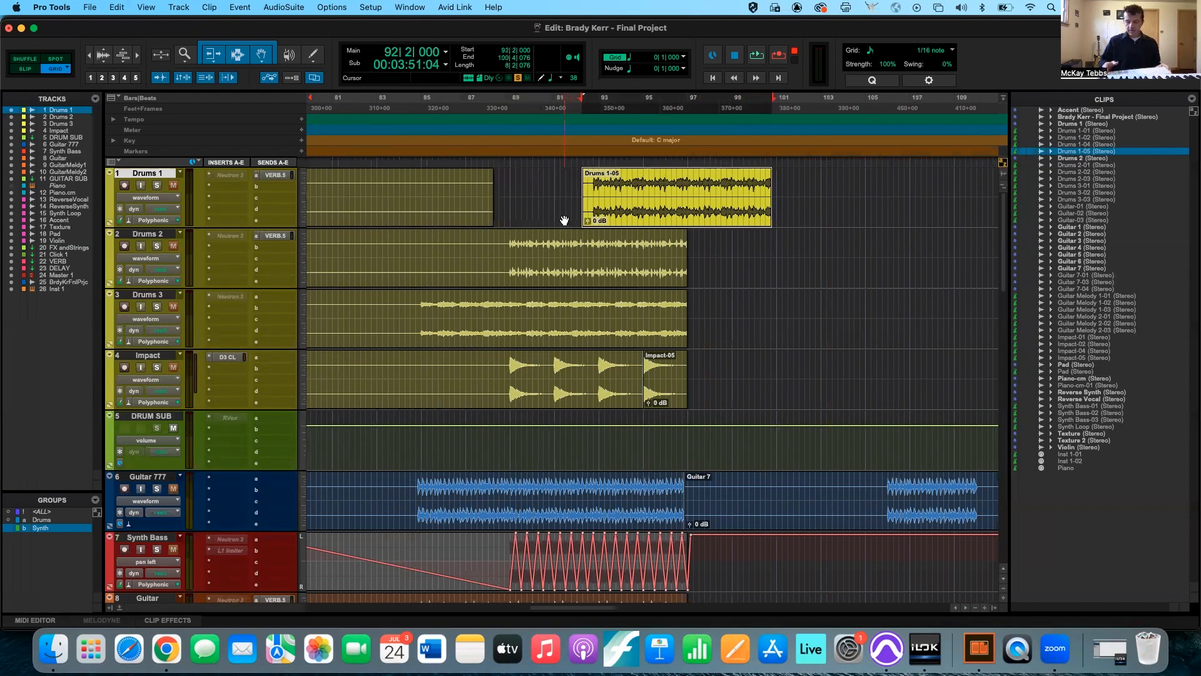
Nudge the Drums 1-05 clip later to 93|4|000 and back earlier to 93|1|000.
key("KP_Add")
key("KP_Add")
key("KP_Add")
key("KP_Add")
key("KP_Add")
key("KP_Add")
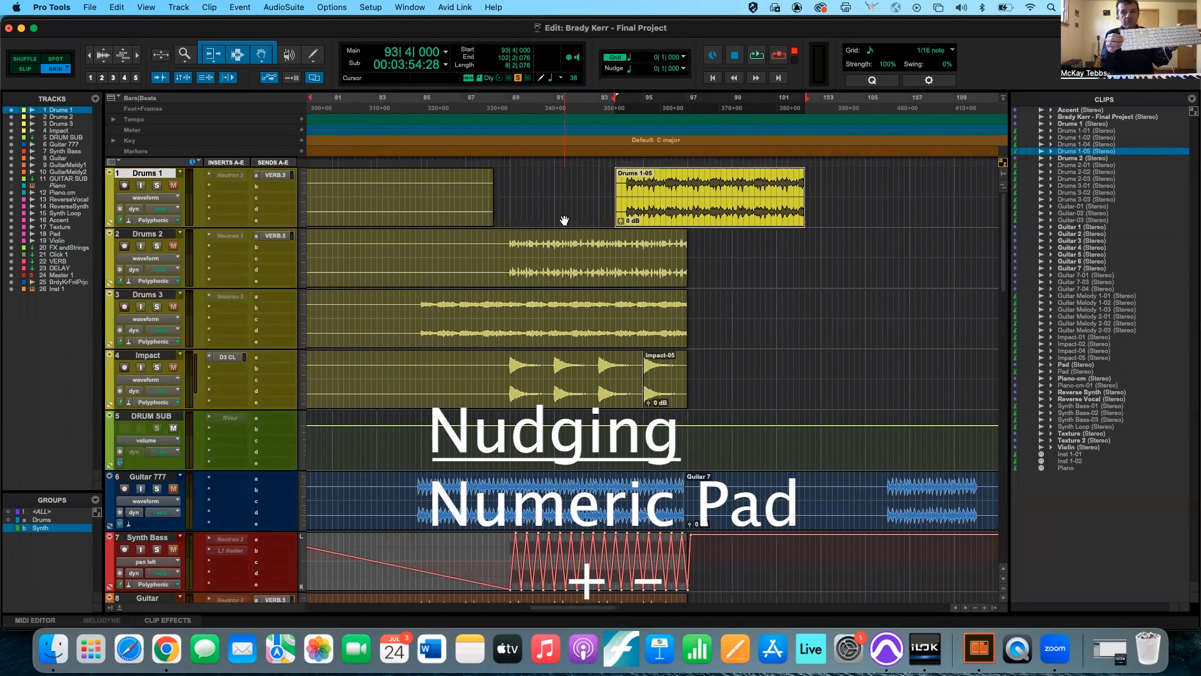
key("KP_Subtract")
key("KP_Subtract")
key("KP_Subtract")
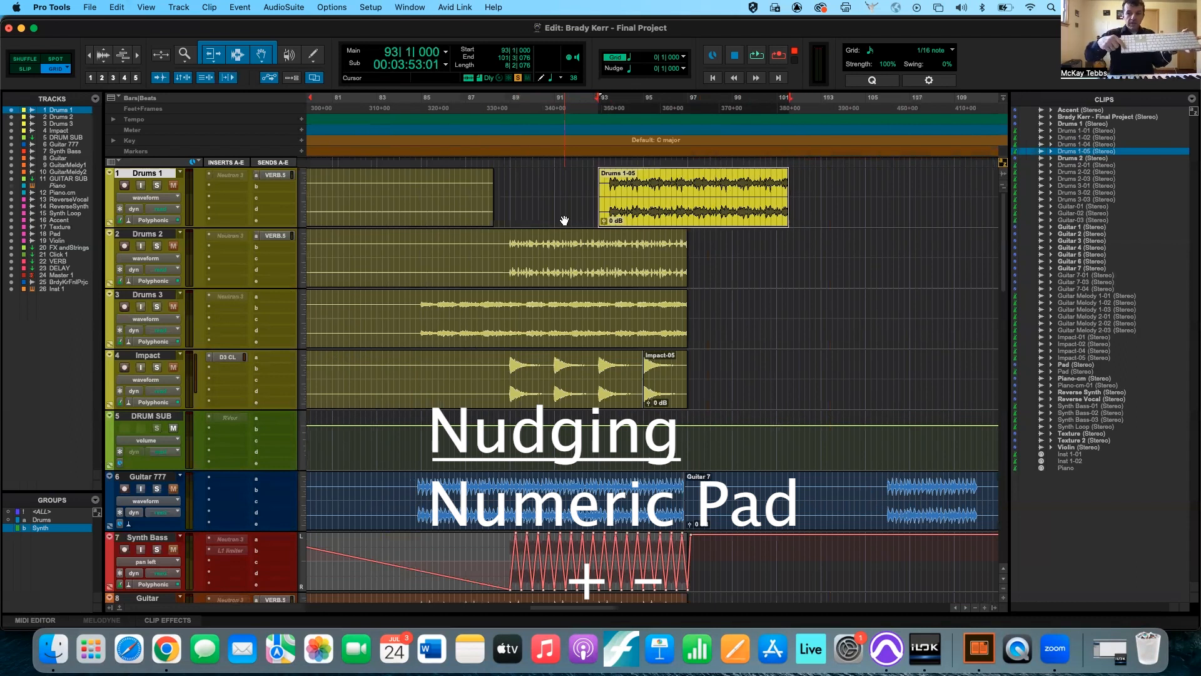
Nudge the Drums 1-05 clip back and forth in one-beat steps, finishing at 93|2|000.
key("KP_Add")
key("KP_Add")
key("KP_Subtract")
key("KP_Subtract")
key("KP_Subtract")
key("KP_Subtract")
key("KP_Subtract")
key("KP_Add")
key("KP_Add")
key("KP_Add")
key("KP_Subtract")
key("KP_Add")
key("KP_Add")
key("KP_Subtract")
key("KP_Add")
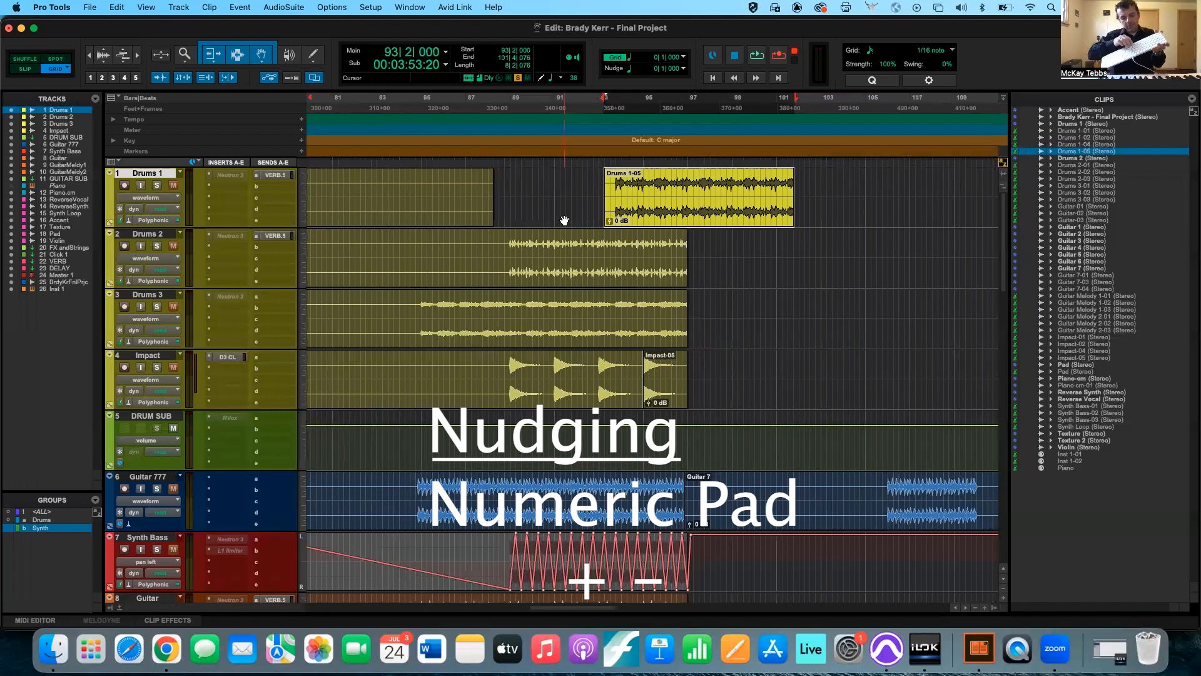
Nudge the Drums 1-05 clip repeatedly later and earlier, finishing at 92|4|000.
key("period")
key("period")
key("period")
key("period")
key("period")
key("comma")
key("comma")
key("comma")
key("comma")
key("comma")
key("comma")
key("comma")
key("period")
key("period")
key("period")
key("period")
key("period")
key("comma")
key("comma")
key("comma")
key("comma")
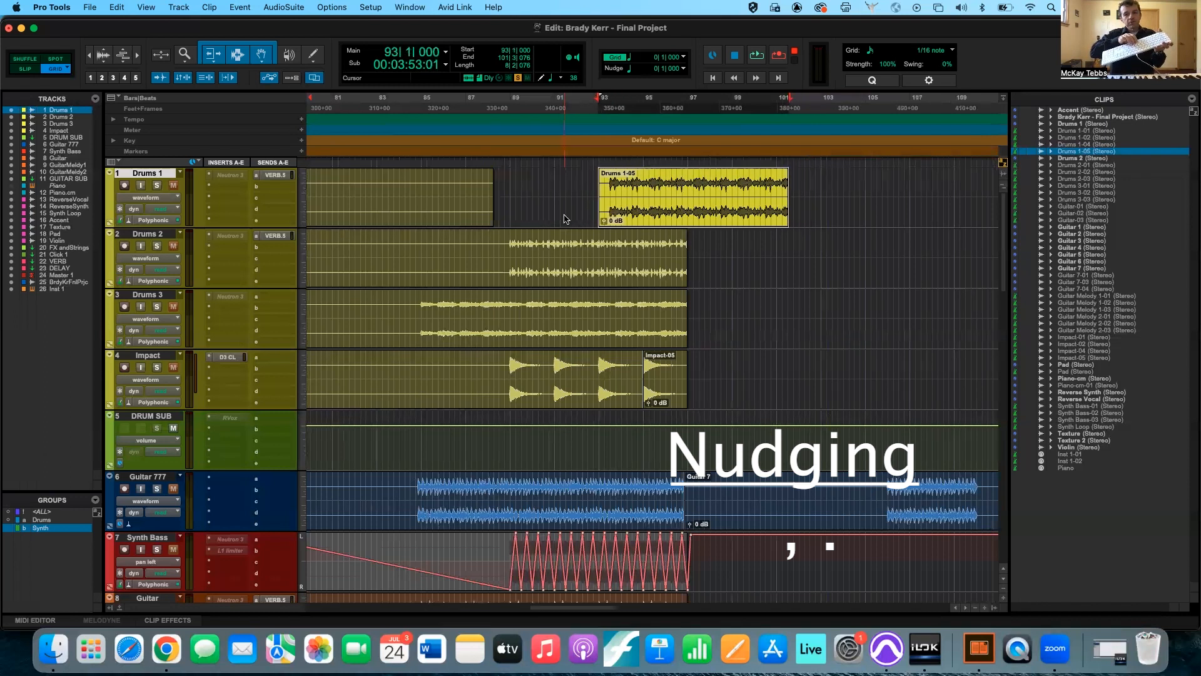
key("comma")
key("period")
key("comma")
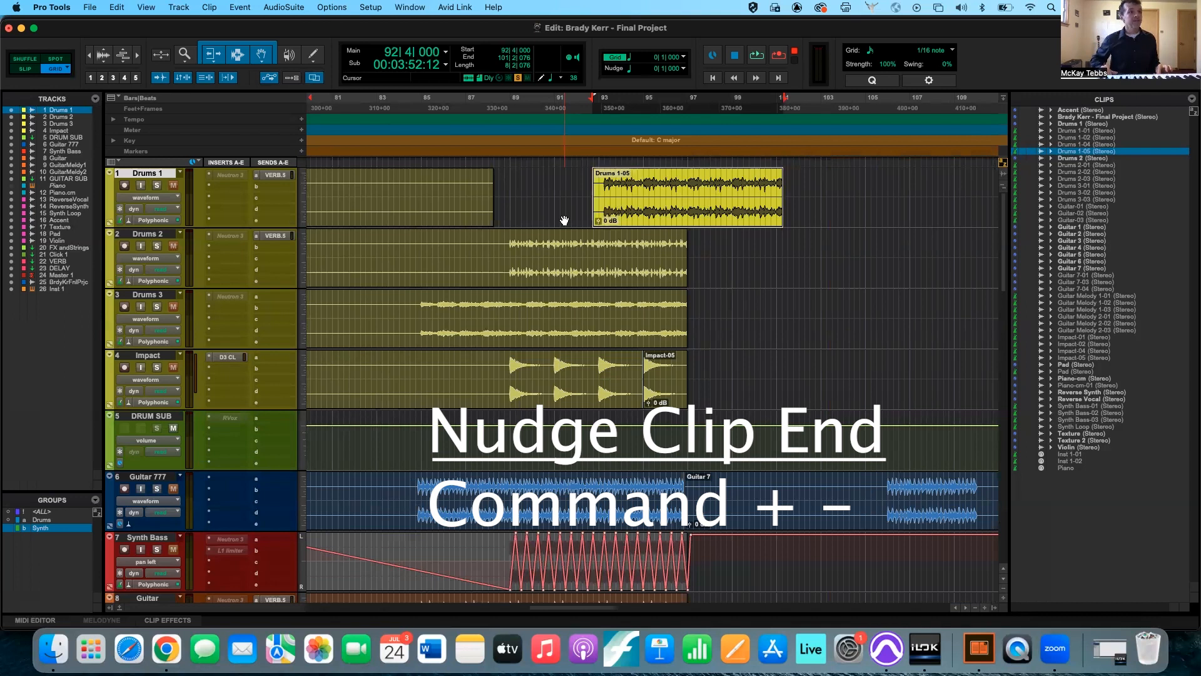
Nudge only the end of the Drums 1-05 clip earlier to 98|4|076 and back and forth, finishing at 101|2|076.
key("super+KP_Subtract")
key("super+KP_Subtract")
key("super+KP_Subtract")
key("super+KP_Subtract")
key("super+KP_Subtract")
key("super+KP_Subtract")
key("super+KP_Subtract")
key("super+KP_Subtract")
key("super+KP_Subtract")
key("super+KP_Subtract")
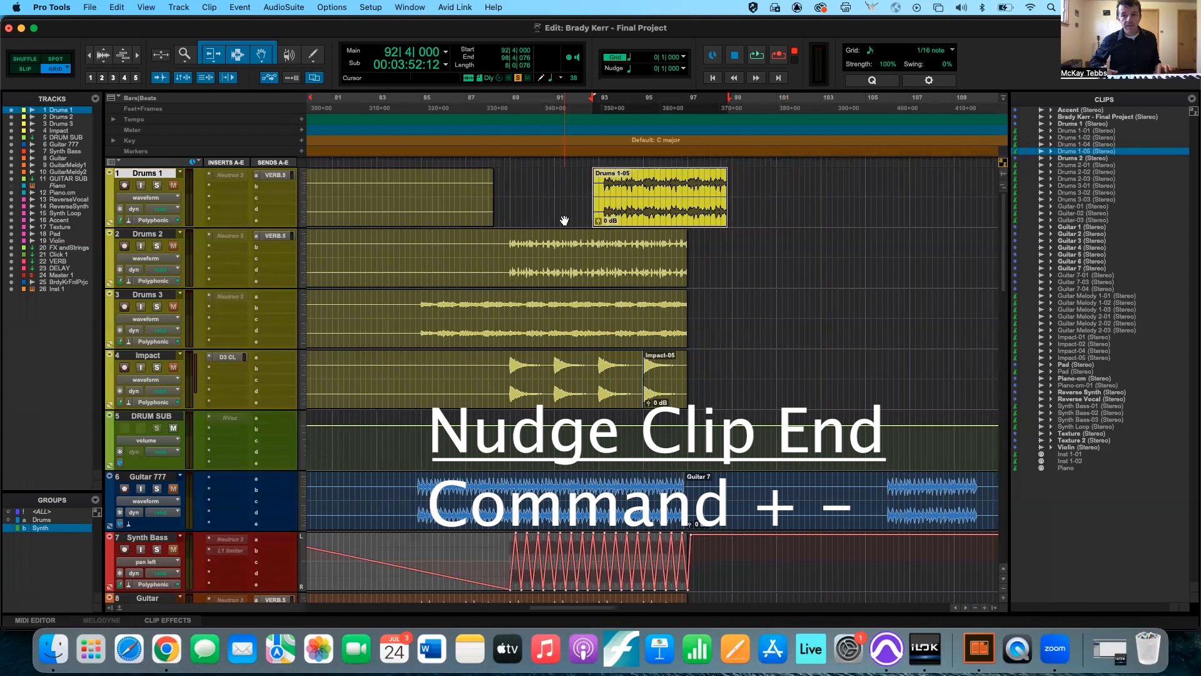
key("super+KP_Add")
key("super+KP_Add")
key("super+KP_Add")
key("super+KP_Add")
key("super+KP_Add")
key("super+KP_Add")
key("super+KP_Add")
key("super+KP_Add")
key("super+KP_Add")
key("super+KP_Subtract")
key("super+KP_Subtract")
key("super+KP_Subtract")
key("super+KP_Subtract")
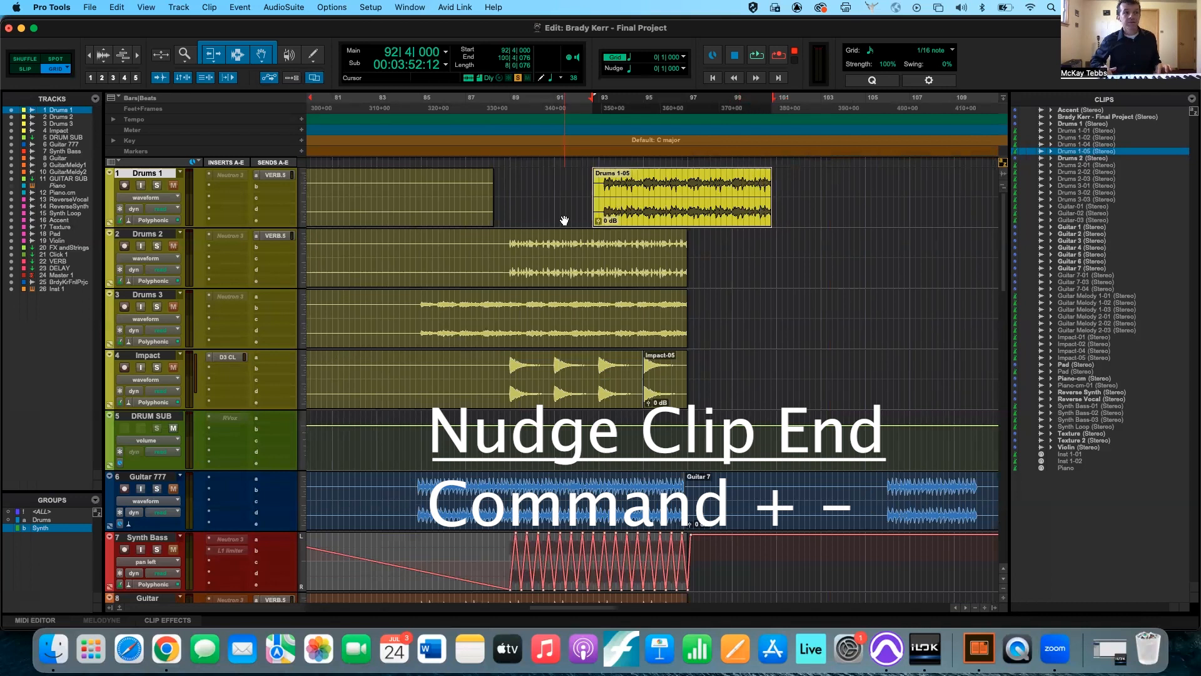
key("super+KP_Subtract")
key("super+KP_Subtract")
key("super+KP_Subtract")
key("super+KP_Subtract")
key("super+KP_Subtract")
key("super+KP_Add")
key("super+KP_Add")
key("super+KP_Add")
key("super+KP_Add")
key("super+KP_Add")
key("super+KP_Add")
key("super+KP_Add")
key("super+KP_Add")
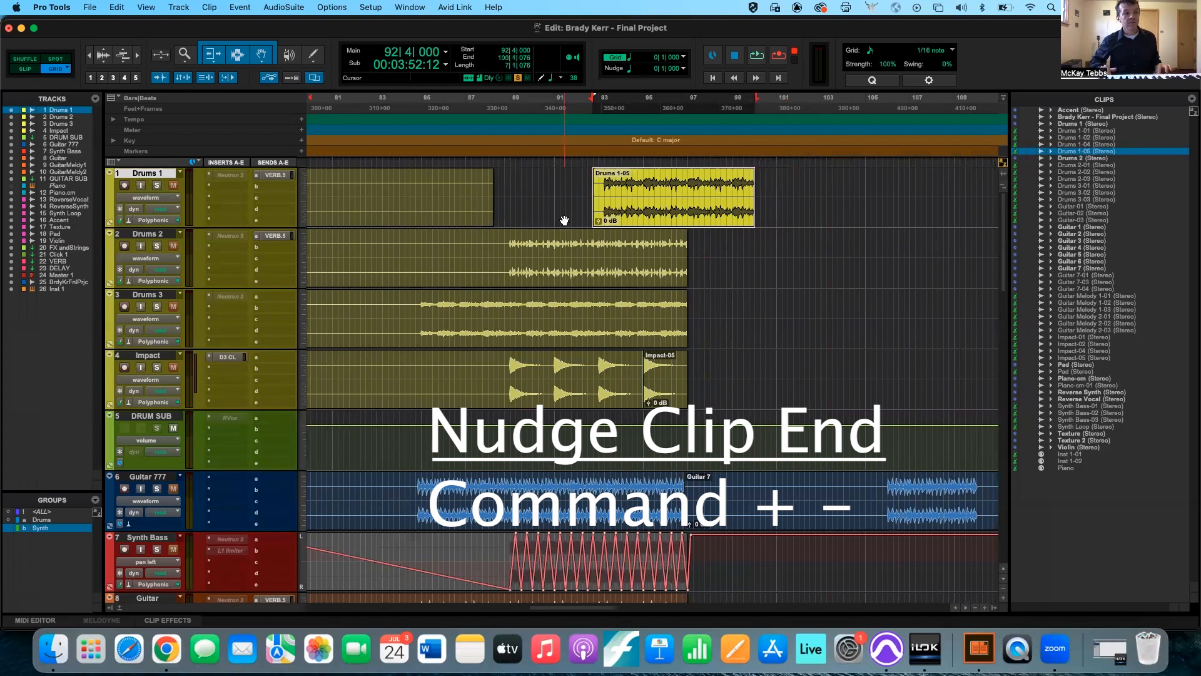
key("super+KP_Add")
key("super+KP_Add")
key("super+KP_Add")
key("super+KP_Add")
key("super+KP_Add")
key("super+KP_Subtract")
key("super+KP_Subtract")
key("super+KP_Subtract")
key("super+KP_Subtract")
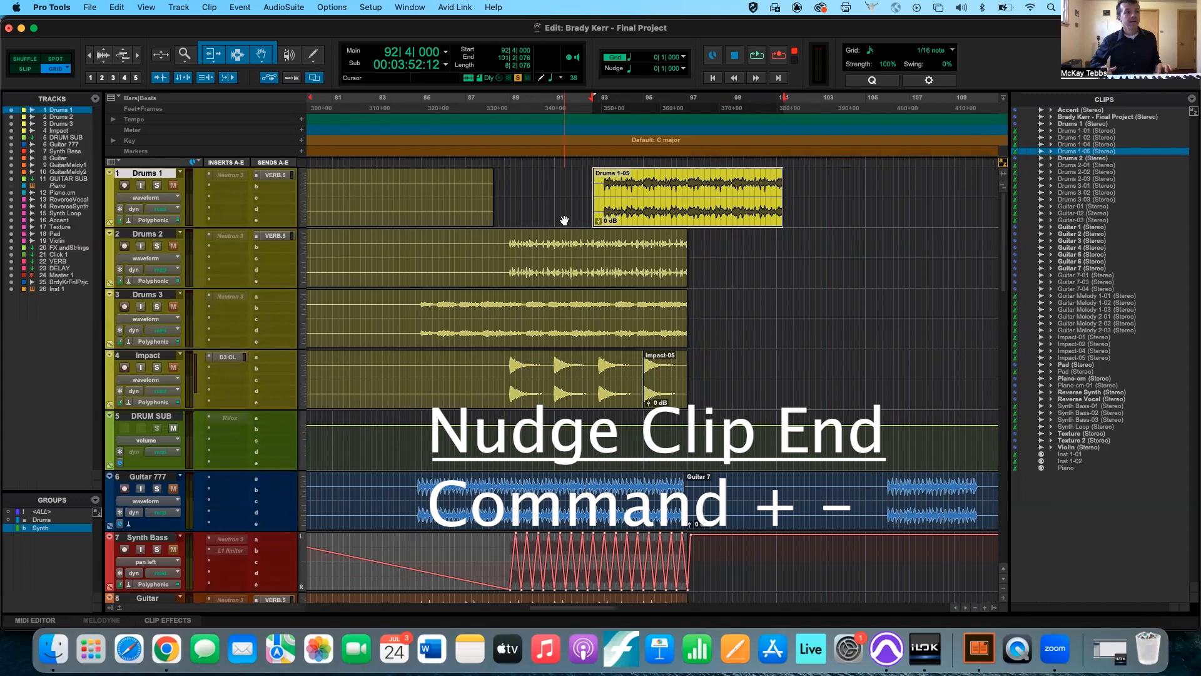
key("super+KP_Add")
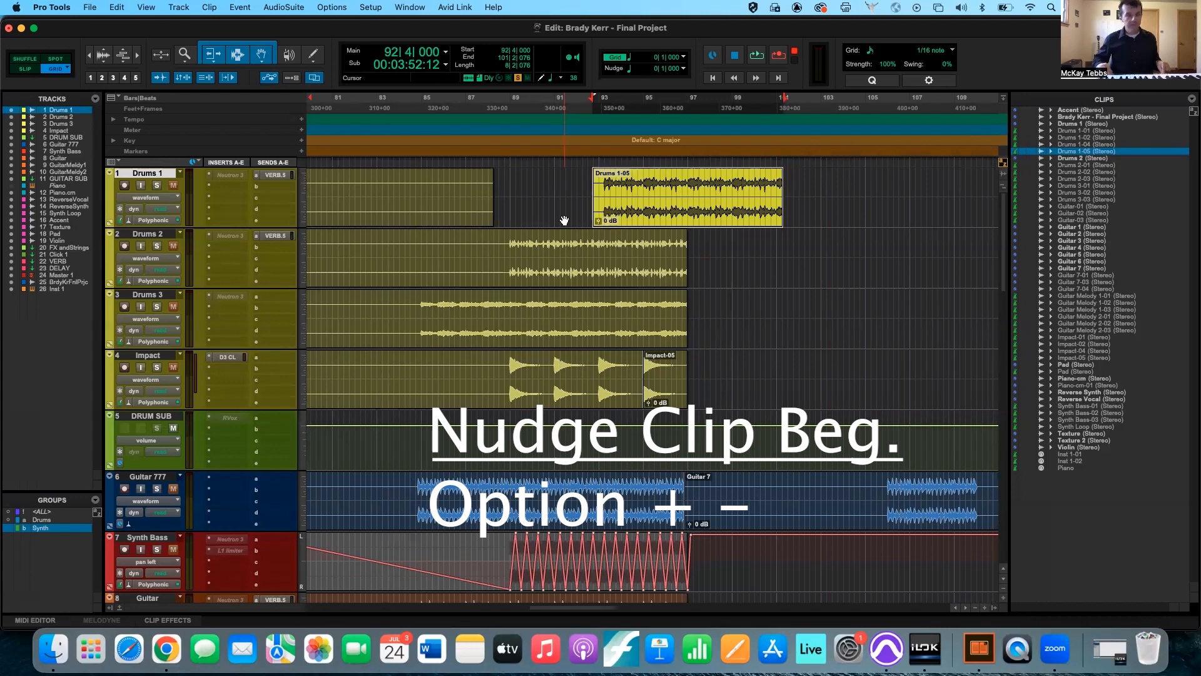
Nudge only the beginning of the Drums 1-05 clip later and earlier, finishing with its start at 93|1|000.
key("alt+minus")
key("alt+minus")
key("alt+minus")
key("alt+plus")
key("alt+plus")
key("alt+plus")
key("alt+plus")
key("alt+plus")
key("alt+plus")
key("alt+plus")
key("alt+plus")
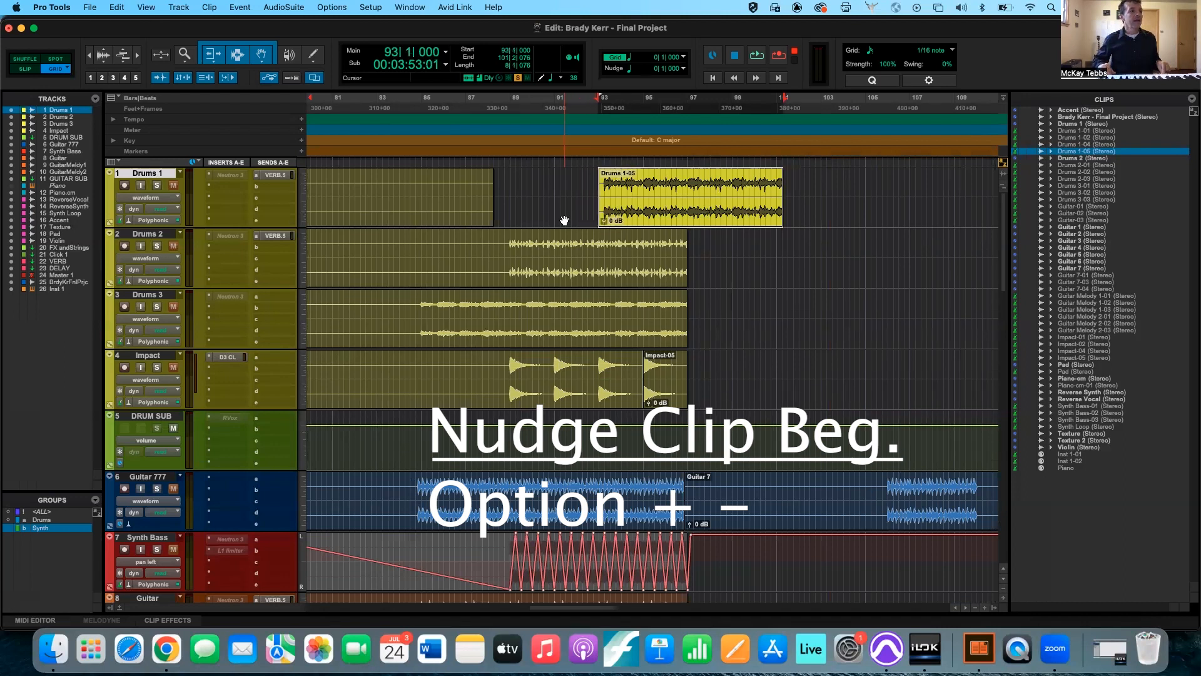
key("alt+plus")
key("alt+plus")
key("alt+plus")
key("alt+minus")
key("alt+minus")
key("alt+minus")
key("alt+minus")
key("alt+minus")
key("alt+minus")
key("alt+plus")
key("alt+plus")
key("alt+plus")
key("alt+plus")
key("alt+plus")
key("alt+plus")
key("alt+plus")
key("alt+minus")
key("alt+minus")
key("alt+minus")
key("alt+minus")
key("alt+minus")
key("alt+minus")
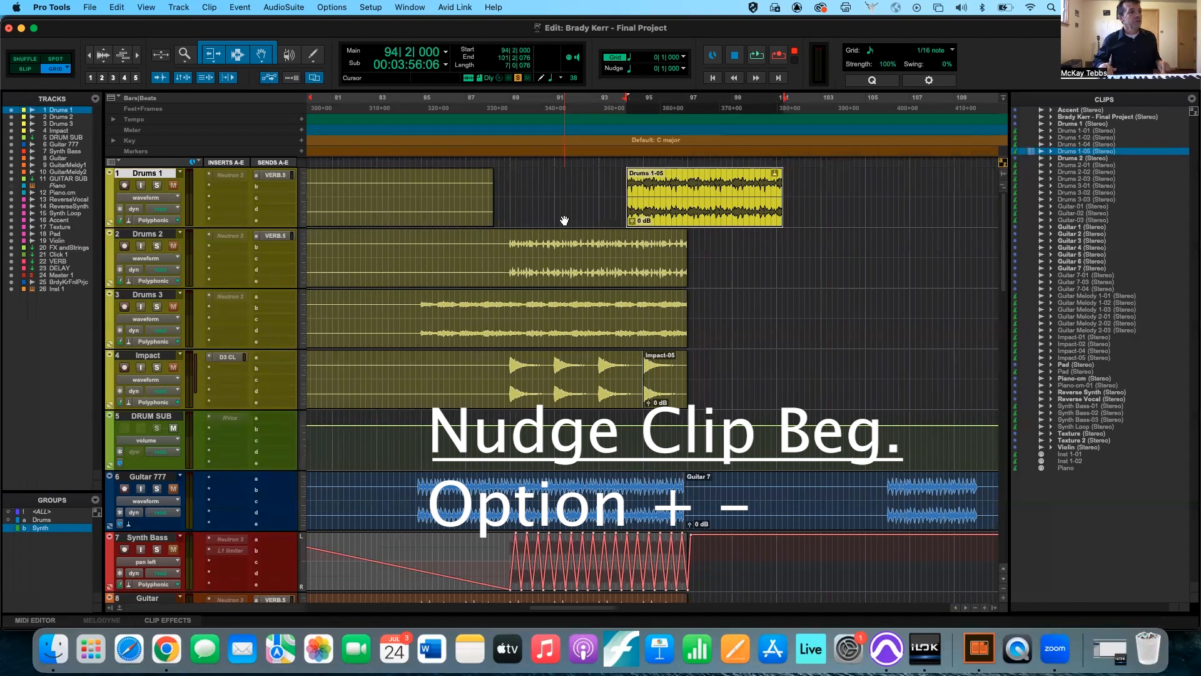
key("alt+minus")
key("alt+minus")
key("alt+minus")
key("alt+plus")
key("alt+plus")
key("alt+minus")
Nudge the end of the Drums 1-05 clip back and forth, finishing at 101|1|076.
key("super+plus")
key("super+plus")
key("super+minus")
key("super+minus")
key("super+minus")
key("super+minus")
key("super+minus")
key("super+minus")
key("super+minus")
key("super+minus")
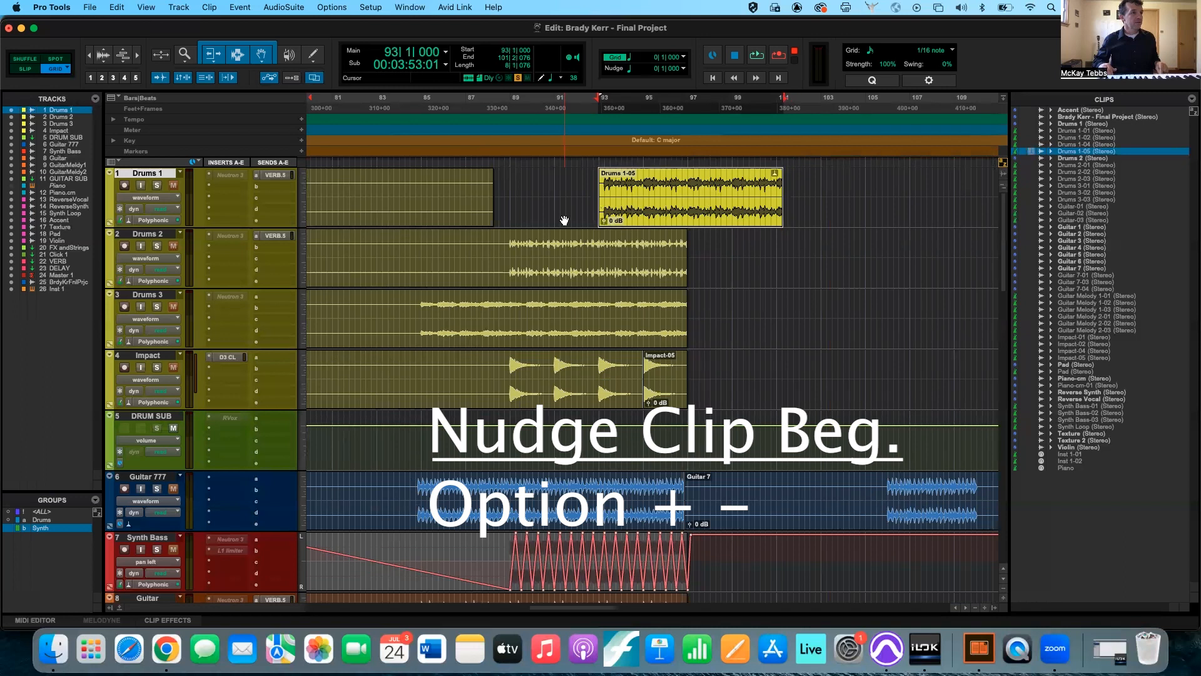
key("super+plus")
key("super+plus")
key("super+plus")
key("super+plus")
key("super+plus")
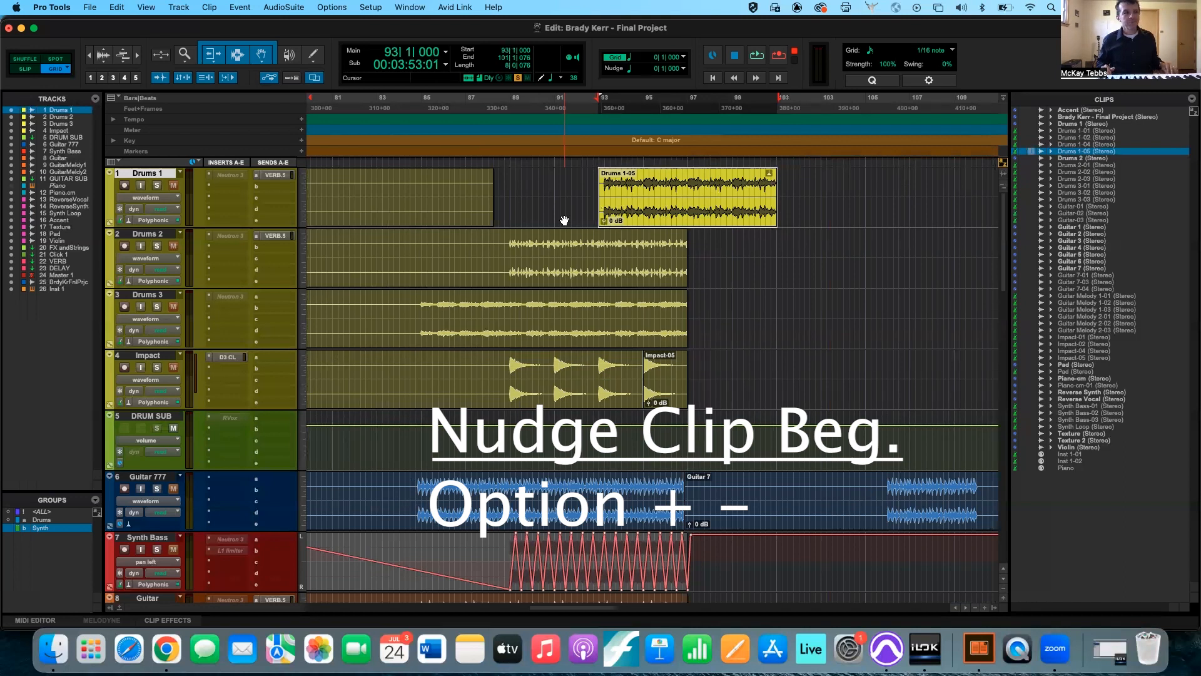
Nudge the audio contents of the Drums 1-05 clip later and earlier within its fixed boundaries, returning them to their original alignment.
key("ctrl+plus")
key("ctrl+plus")
key("ctrl+plus")
key("ctrl+plus")
key("ctrl+plus")
key("ctrl+plus")
key("ctrl+plus")
key("ctrl+plus")
key("ctrl+plus")
key("ctrl+plus")
key("ctrl+plus")
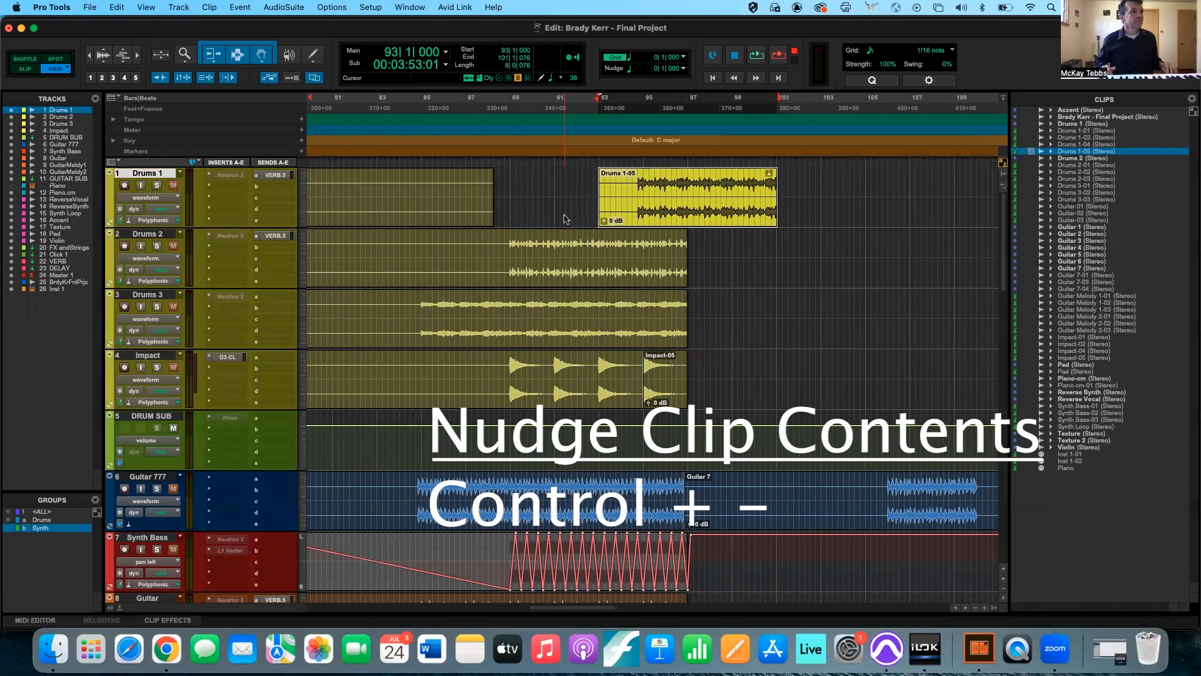
key("ctrl+minus")
key("ctrl+minus")
key("ctrl+minus")
key("ctrl+minus")
key("ctrl+minus")
key("ctrl+minus")
key("ctrl+minus")
key("ctrl+minus")
key("ctrl+minus")
key("ctrl+minus")
key("ctrl+minus")
key("ctrl+minus")
key("ctrl+minus")
key("ctrl+plus")
key("ctrl+plus")
key("ctrl+plus")
key("ctrl+plus")
key("ctrl+plus")
key("ctrl+plus")
key("ctrl+plus")
key("ctrl+plus")
key("ctrl+plus")
key("ctrl+plus")
key("ctrl+plus")
key("ctrl+minus")
key("ctrl+minus")
key("ctrl+minus")
key("ctrl+minus")
key("ctrl+minus")
key("ctrl+minus")
key("ctrl+minus")
key("ctrl+minus")
key("ctrl+minus")
key("ctrl+minus")
key("ctrl+minus")
key("ctrl+plus")
key("ctrl+minus")
key("ctrl+plus")
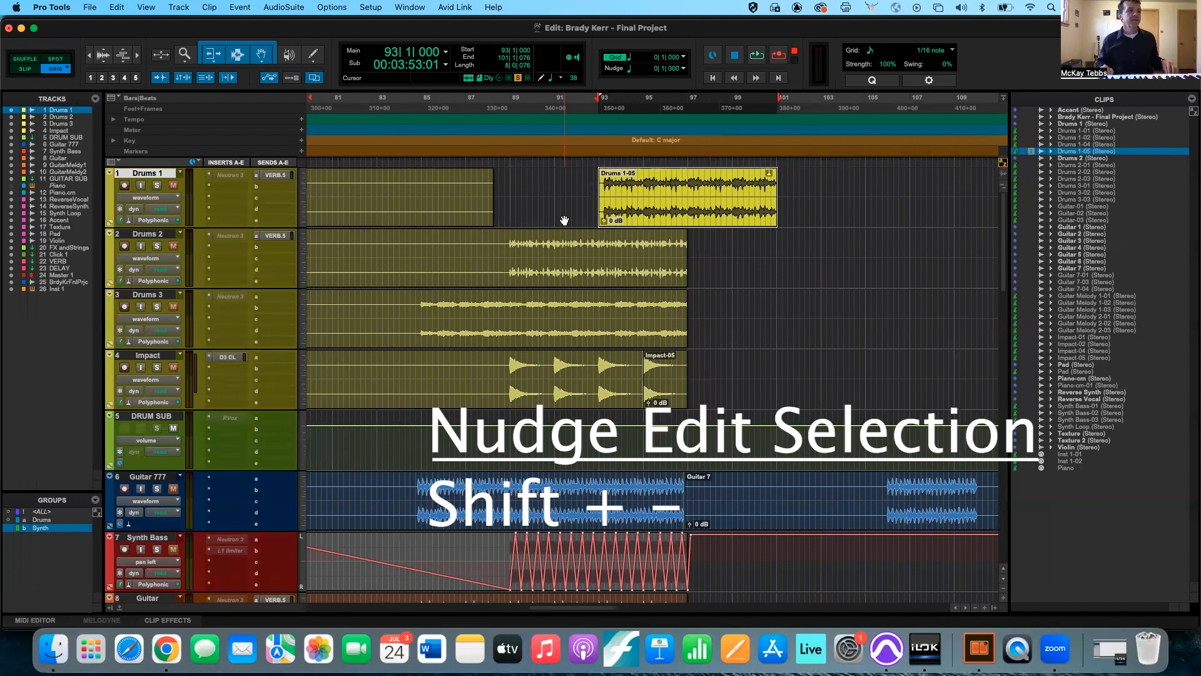
Nudge only the edit selection on the Drums 1 track back and forth, leaving its start at 94|1|000.
key("shift+KP_Add")
key("shift+KP_Add")
key("shift+KP_Add")
key("shift+KP_Add")
key("shift+KP_Add")
key("shift+KP_Add")
key("shift+KP_Add")
key("shift+KP_Add")
key("shift+KP_Add")
key("shift+KP_Add")
key("shift+KP_Add")
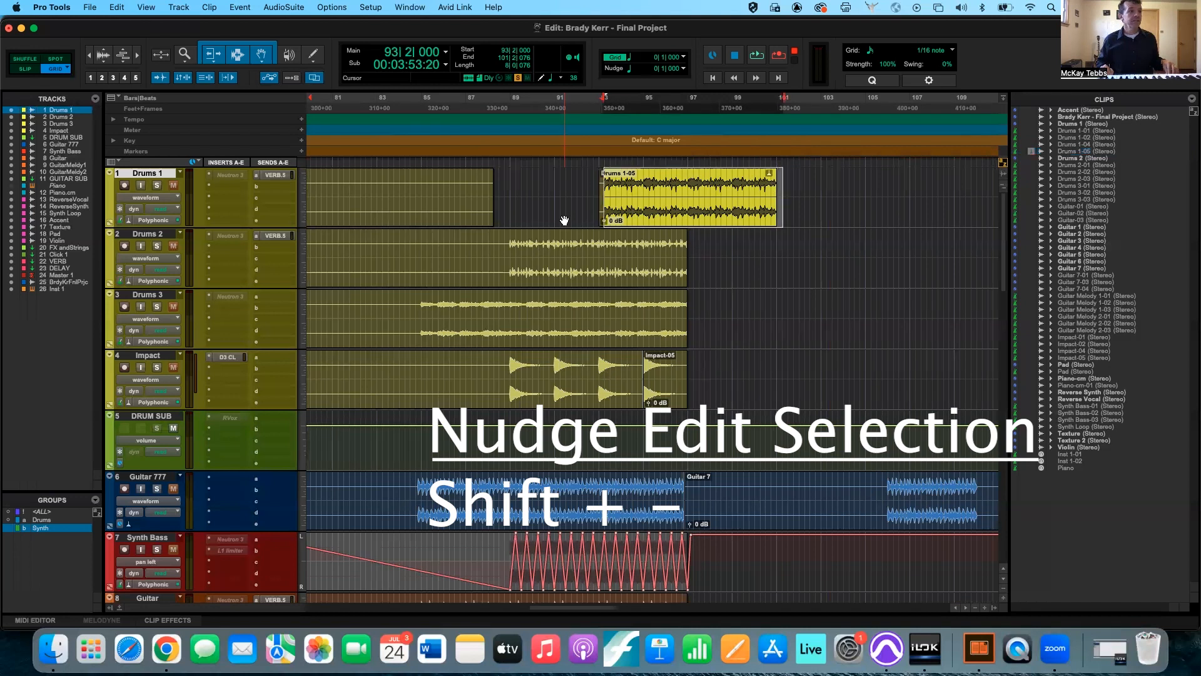
key("shift+KP_Add")
key("shift+KP_Add")
key("shift+KP_Add")
key("shift+KP_Add")
key("shift+KP_Subtract")
key("shift+KP_Subtract")
key("shift+KP_Subtract")
key("shift+KP_Subtract")
key("shift+KP_Subtract")
key("shift+KP_Subtract")
key("shift+KP_Subtract")
key("shift+KP_Subtract")
Nudge only the edit selection on the Drums 1 track earlier to 86|2|000 and back later to 88|2|000.
key("shift+KP_Subtract")
key("shift+KP_Subtract")
key("shift+KP_Subtract")
key("shift+KP_Subtract")
key("shift+KP_Subtract")
key("shift+KP_Subtract")
key("shift+KP_Subtract")
key("shift+KP_Subtract")
key("shift+KP_Subtract")
key("shift+KP_Subtract")
key("shift+KP_Subtract")
key("shift+KP_Subtract")
key("shift+KP_Subtract")
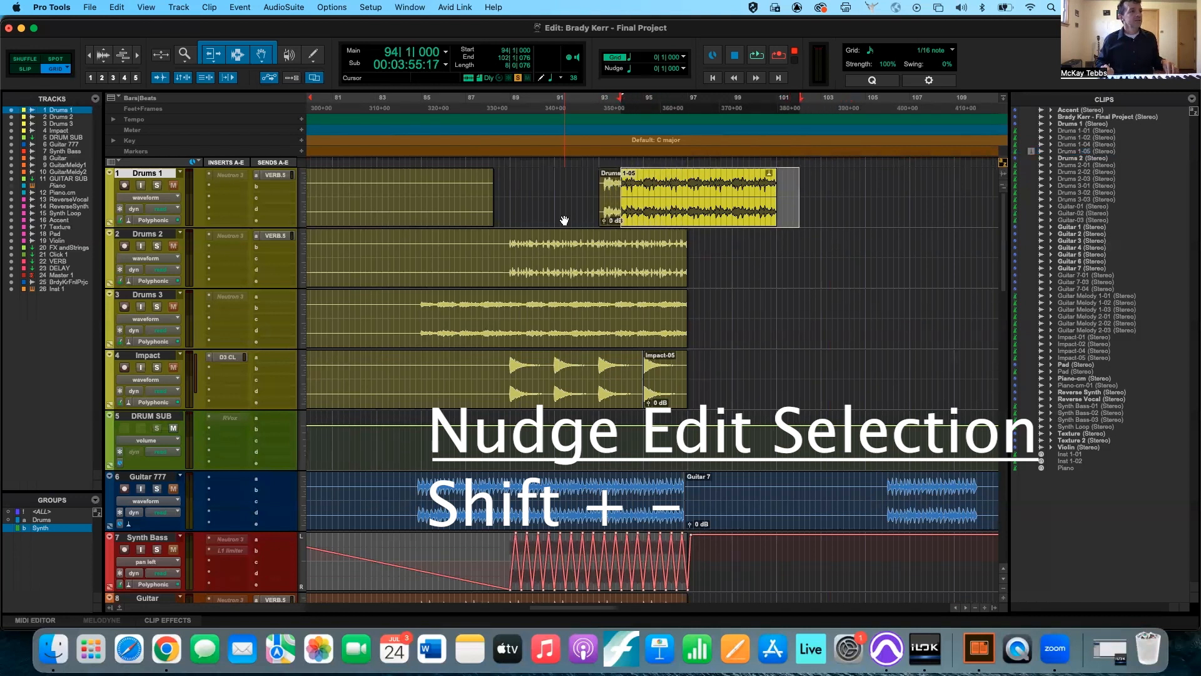
key("shift+KP_Subtract")
key("shift+KP_Subtract")
key("shift+KP_Subtract")
key("shift+KP_Subtract")
key("shift+KP_Subtract")
key("shift+KP_Subtract")
key("shift+KP_Subtract")
key("shift+KP_Subtract")
key("shift+KP_Subtract")
key("shift+KP_Subtract")
key("shift+KP_Subtract")
key("shift+KP_Subtract")
key("shift+KP_Subtract")
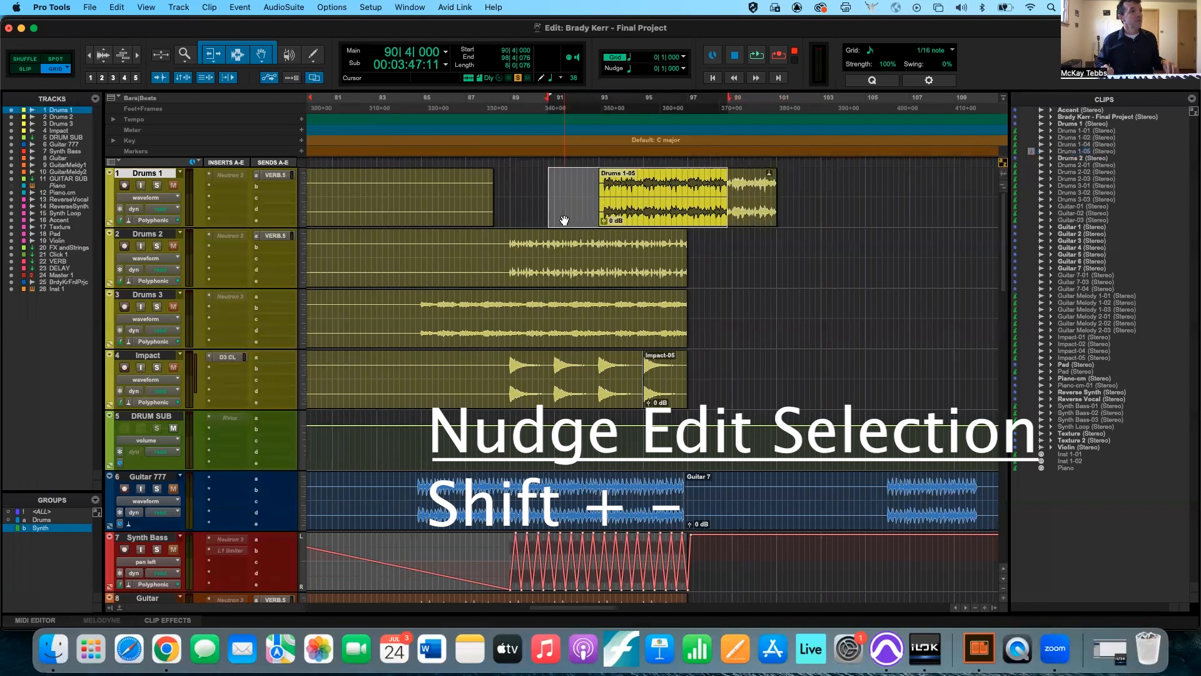
key("shift+KP_Subtract")
key("shift+KP_Subtract")
key("shift+KP_Subtract")
key("shift+KP_Subtract")
key("shift+KP_Subtract")
key("shift+KP_Subtract")
key("shift+KP_Subtract")
key("shift+KP_Subtract")
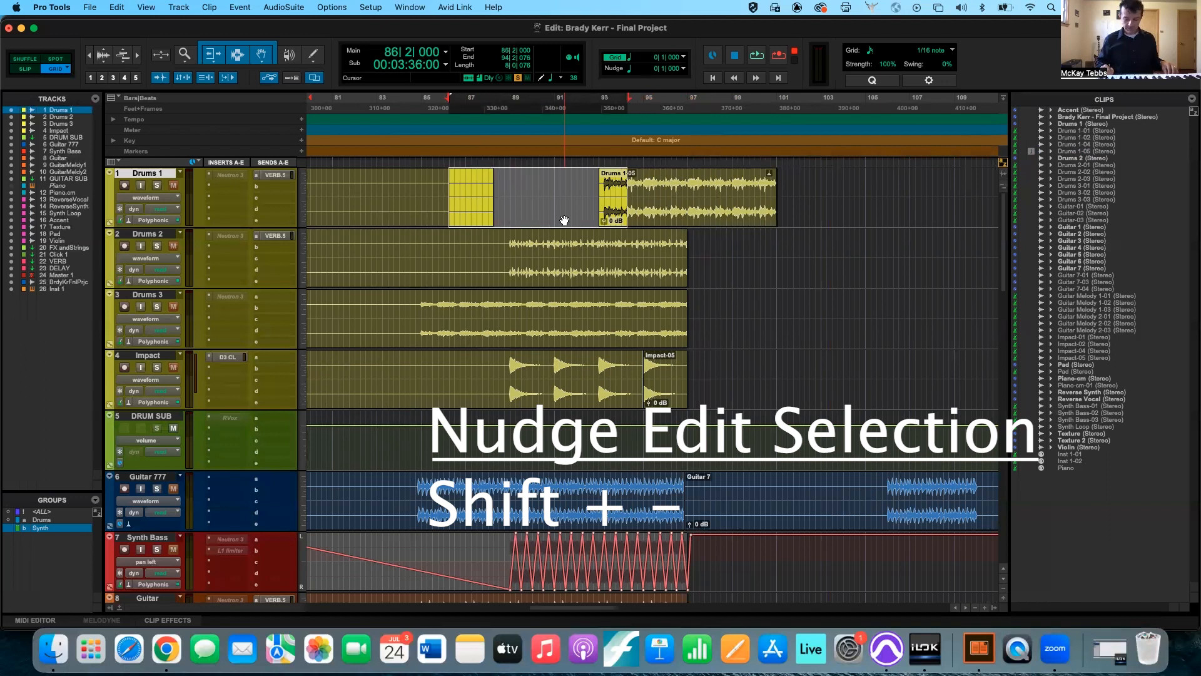
key("shift+KP_Add")
key("shift+KP_Add")
key("shift+KP_Add")
key("shift+KP_Add")
key("shift+KP_Add")
key("shift+KP_Add")
key("shift+KP_Add")
key("shift+KP_Add")
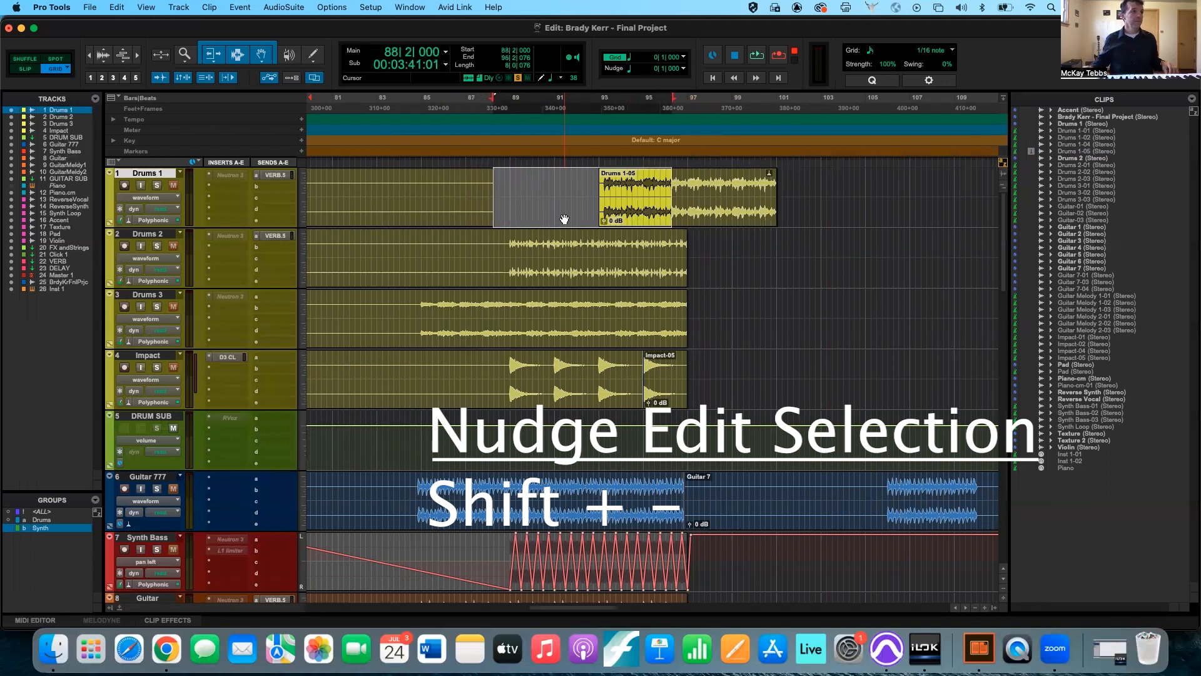
Select the Drums 1-05 clip and nudge only its end earlier to 99|4|076.
left_click(570, 188)
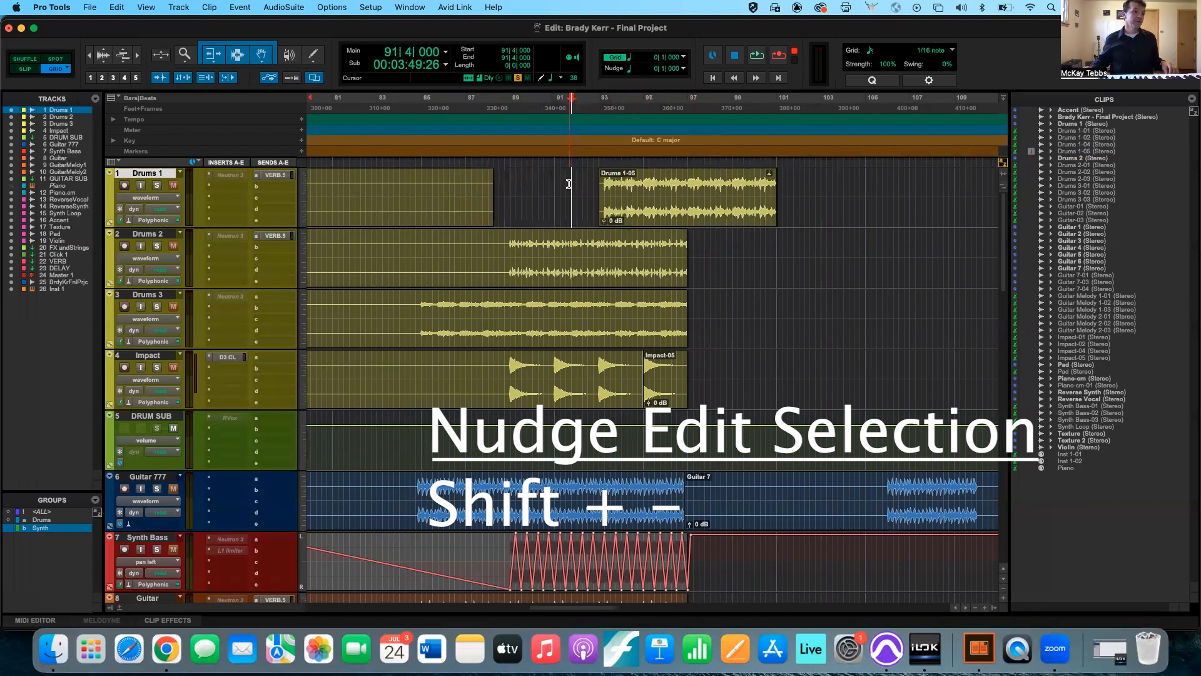
left_click(635, 210)
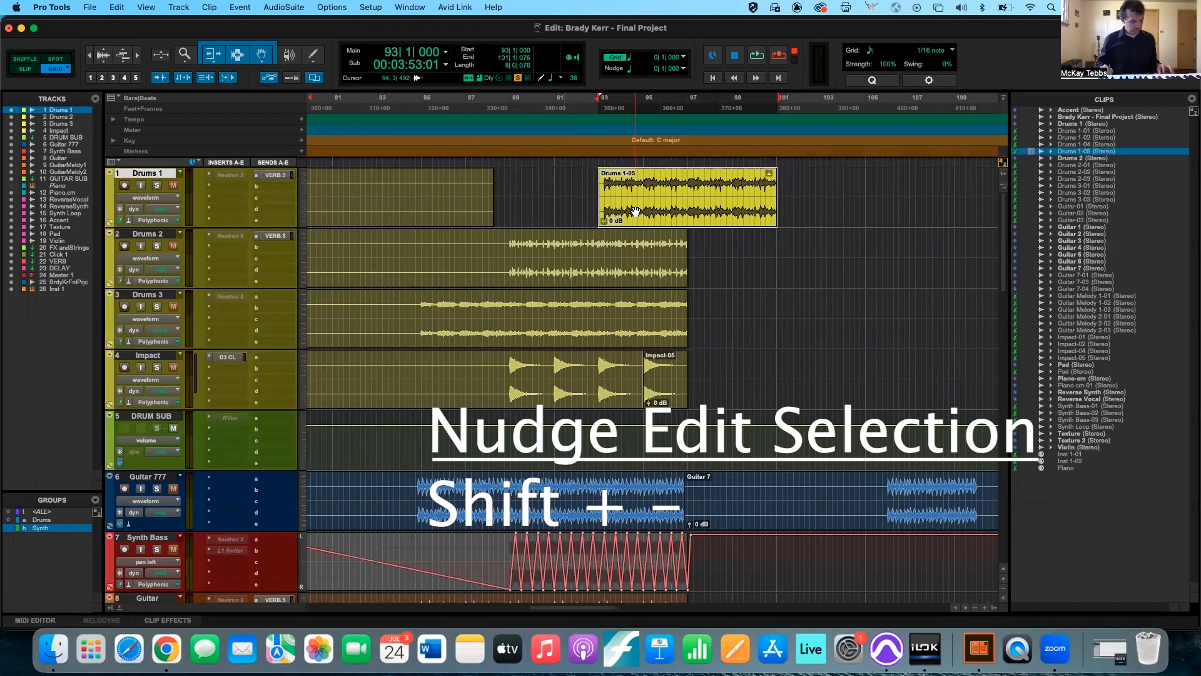
key("shift+minus")
key("shift+minus")
key("shift+minus")
key("shift+minus")
key("shift+minus")
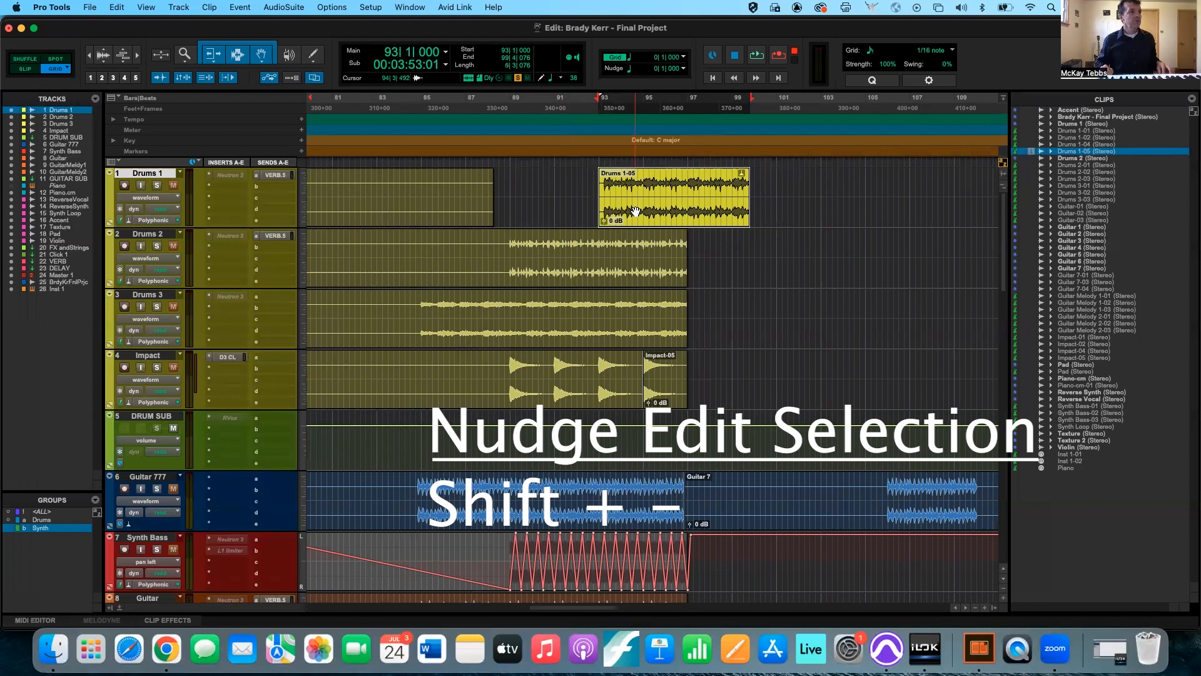
Nudge only the start of the Drums 1-05 clip back and forth, finishing at 94|2|000.
key("alt+minus")
key("alt+minus")
key("alt+plus")
key("alt+plus")
key("alt+plus")
key("alt+plus")
key("alt+plus")
key("alt+plus")
key("alt+plus")
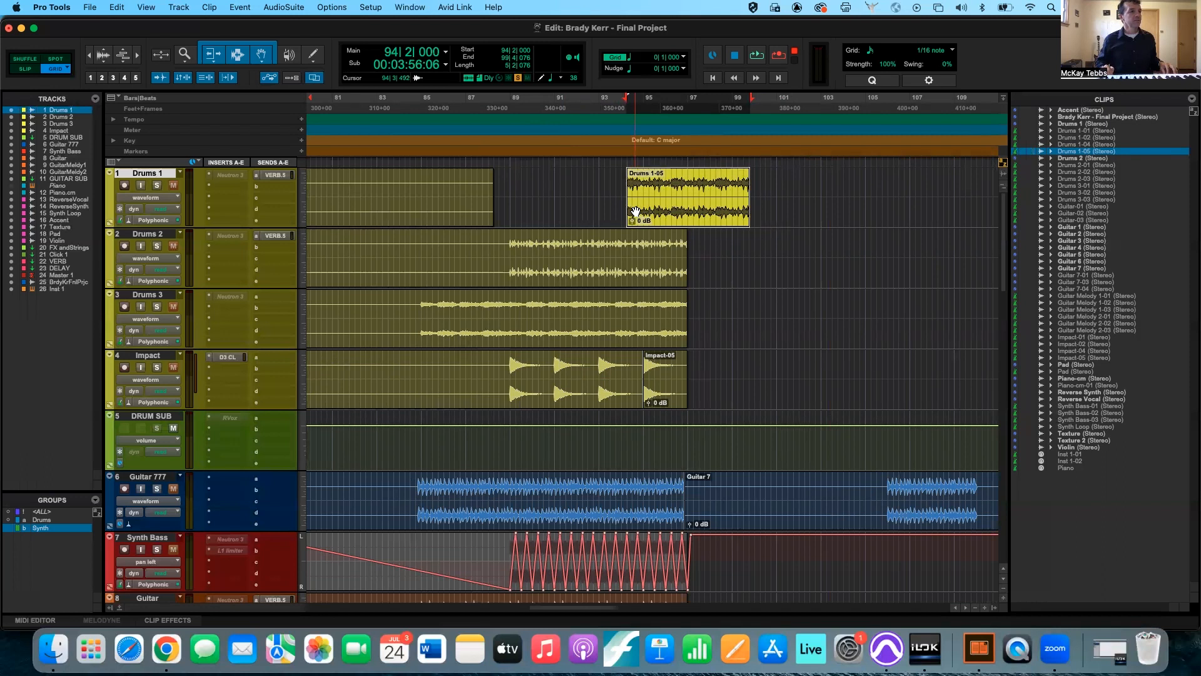
Nudge the edit selection on Drums 1 later to 97|3|000 and back earlier to 92|4|000 without moving the clip.
key("plus")
key("plus")
key("plus")
key("plus")
key("plus")
key("plus")
key("plus")
key("plus")
key("plus")
key("plus")
key("plus")
key("plus")
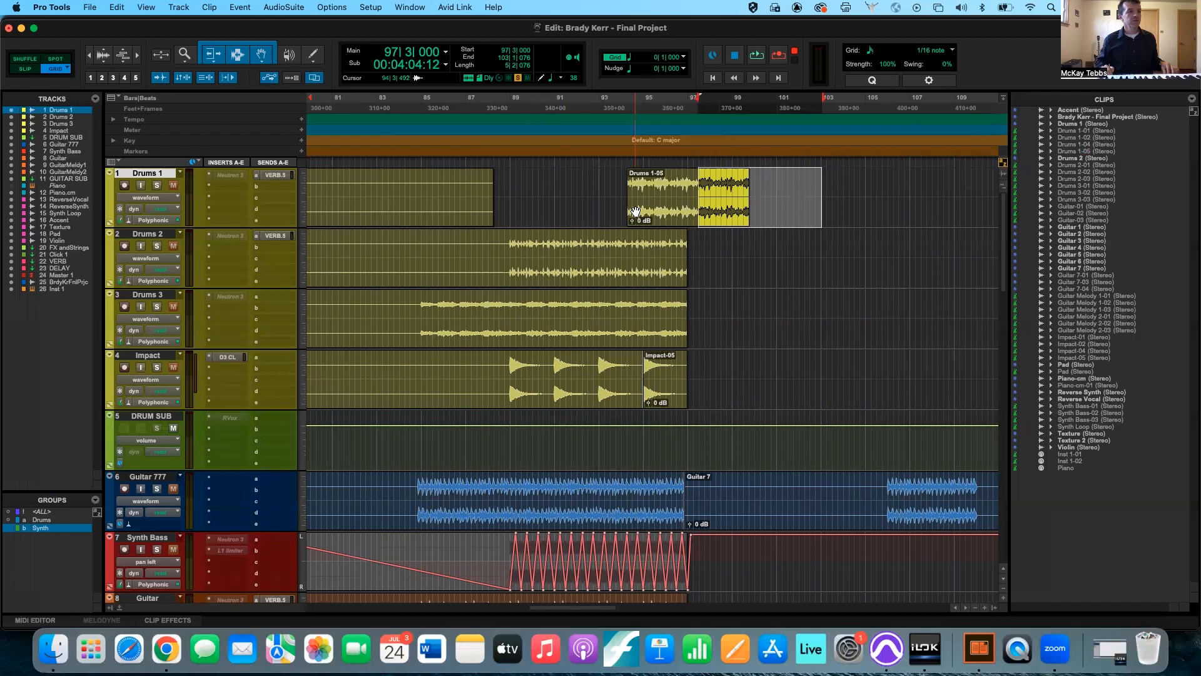
key("minus")
key("minus")
key("minus")
key("minus")
key("minus")
key("minus")
key("minus")
key("minus")
key("minus")
key("minus")
key("minus")
key("minus")
key("minus")
key("minus")
key("minus")
key("minus")
key("minus")
key("minus")
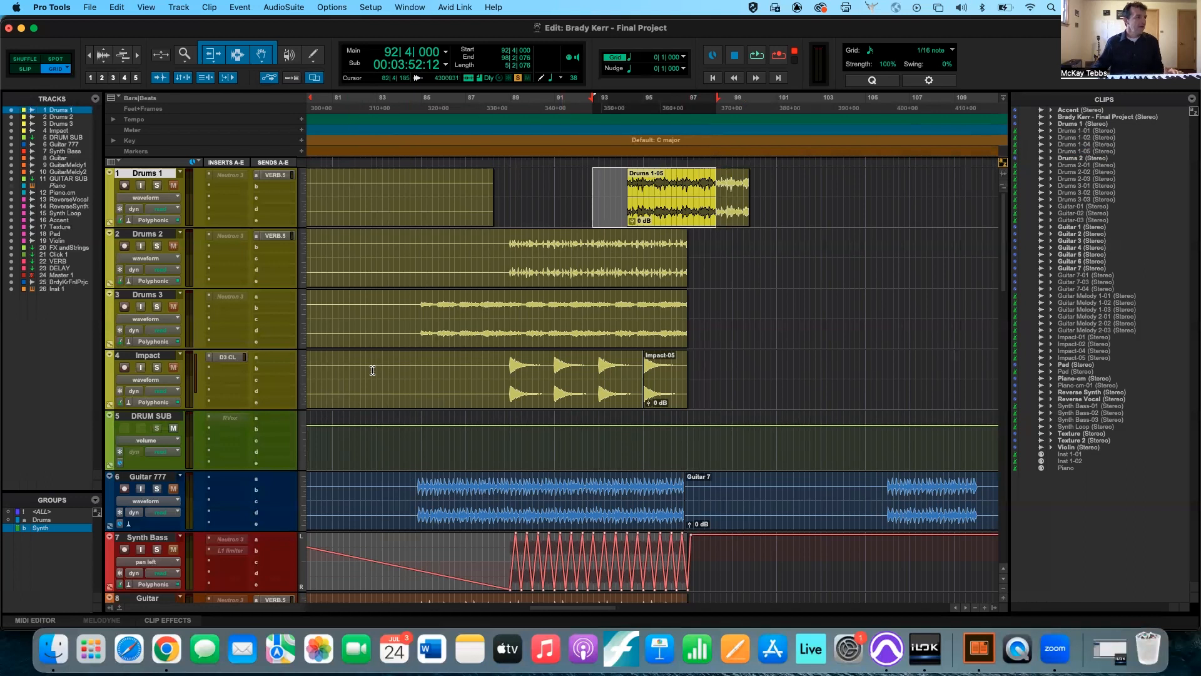
Start a new Mix/Edit track group named Guitars and remove the Drums 1 track from it.
scroll(406, 364, "down", 2)
scroll(407, 364, "down", 9)
scroll(406, 364, "left", 5)
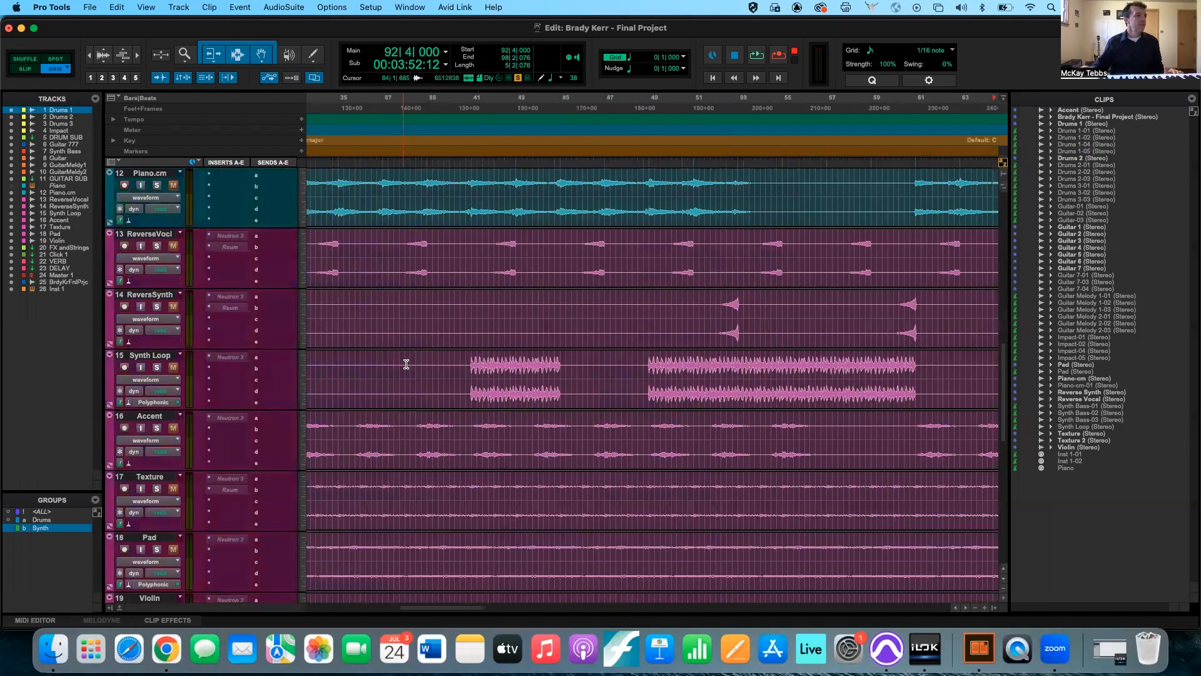
scroll(406, 364, "left", 5)
scroll(406, 364, "up", 1)
scroll(406, 364, "down", 3)
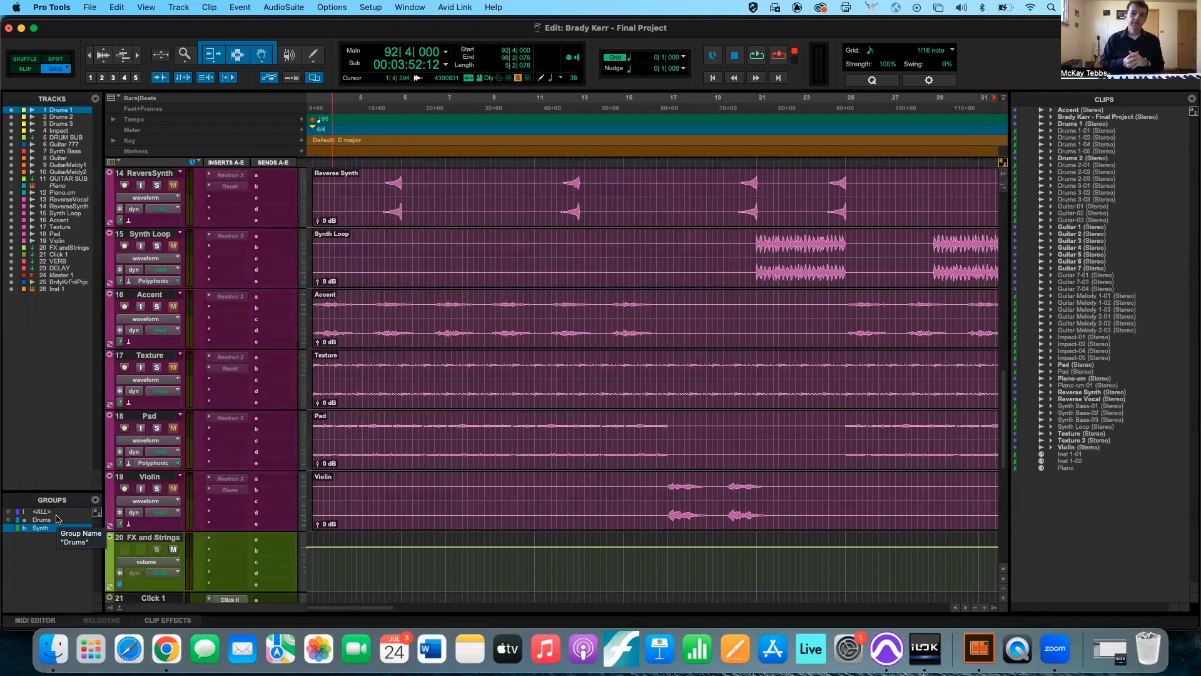
key("super+g")
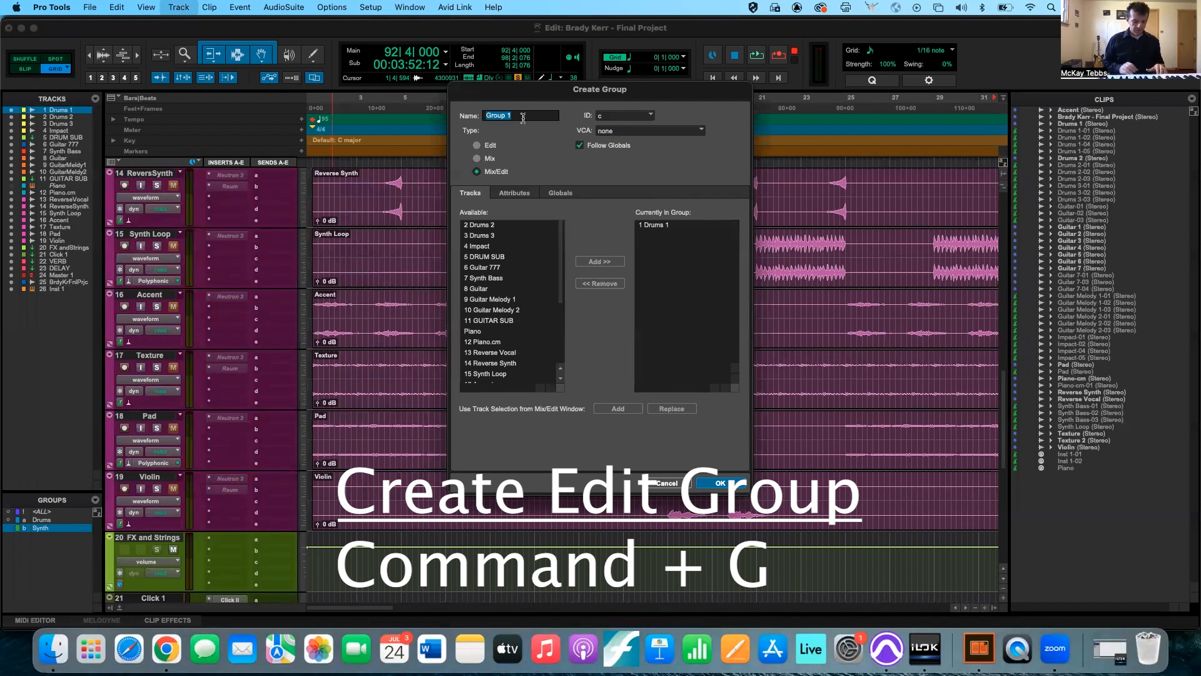
type("Guitars")
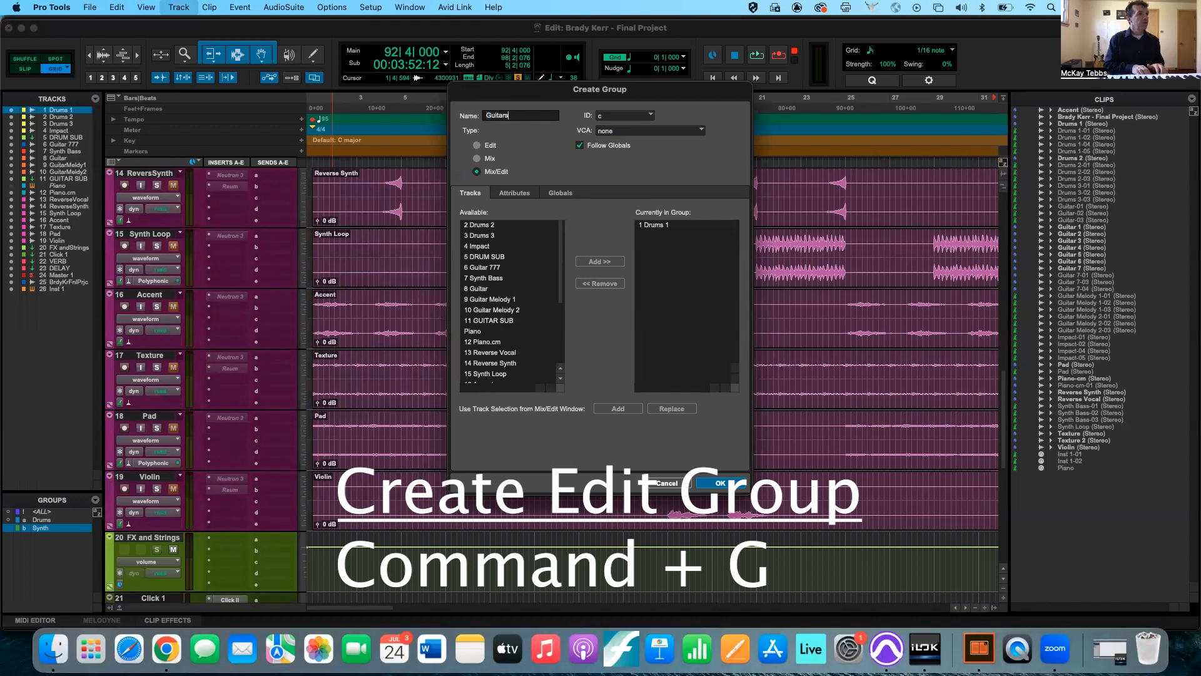
left_click(665, 226)
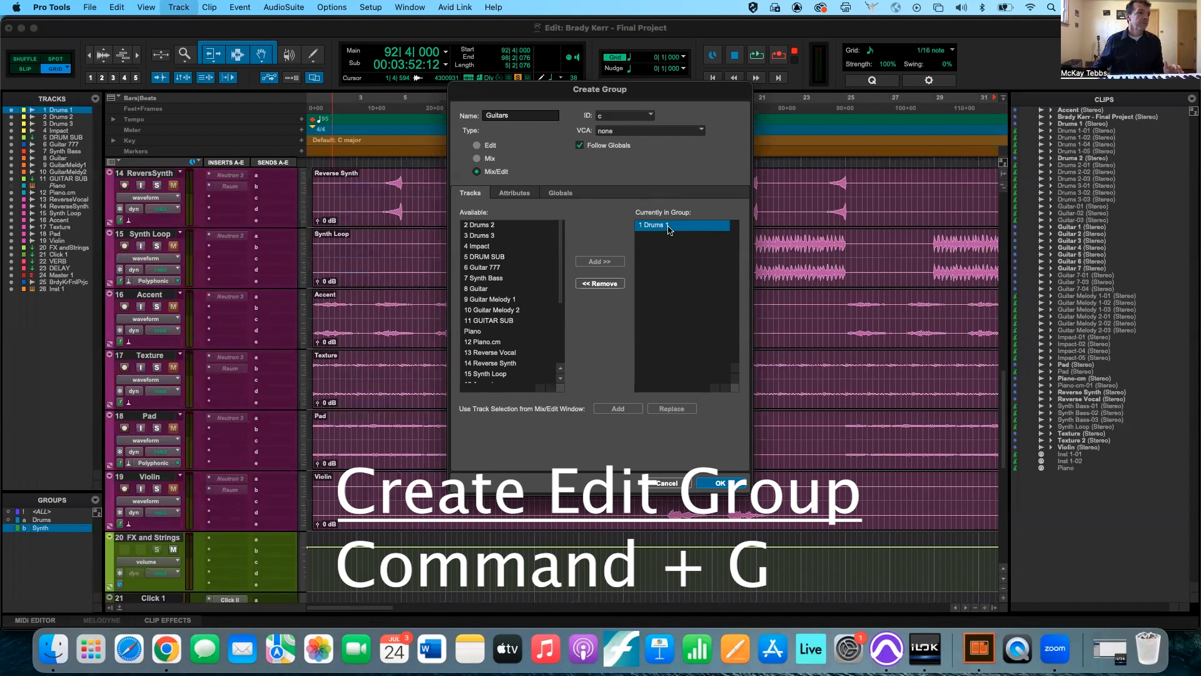
left_click(599, 285)
Add tracks 6 Guitar 777 through 10 Guitar Melody 2 to the Guitars group and create it.
scroll(516, 292, "down", 5)
scroll(517, 293, "up", 5)
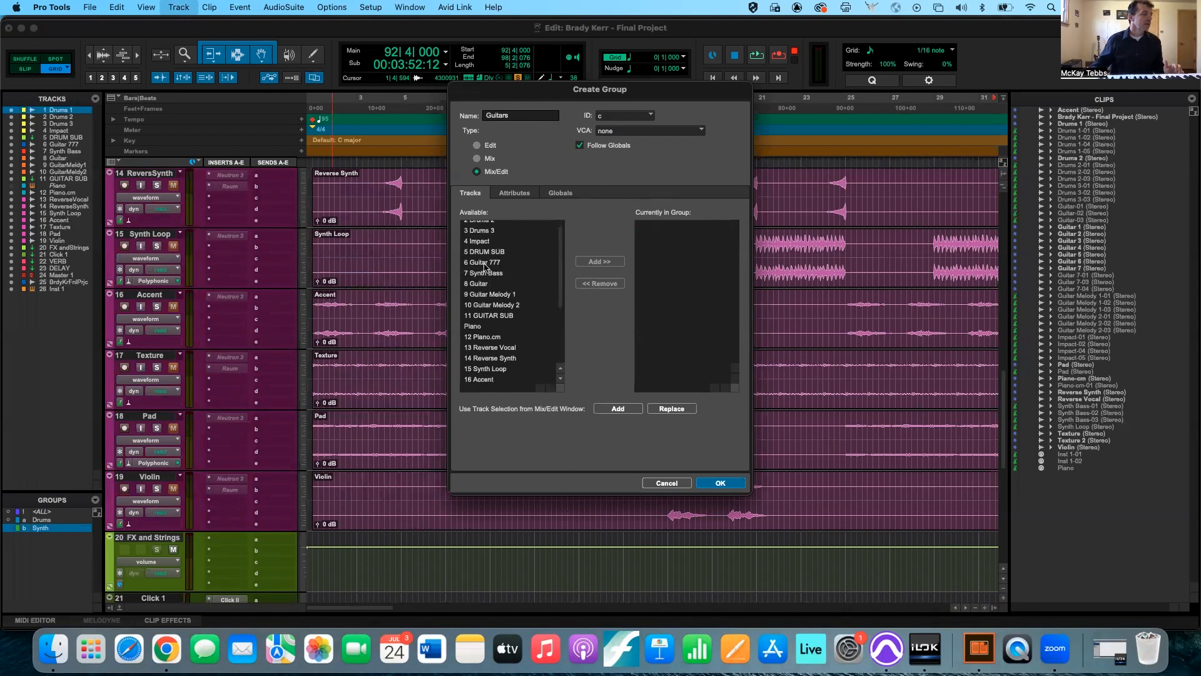
left_click(486, 263)
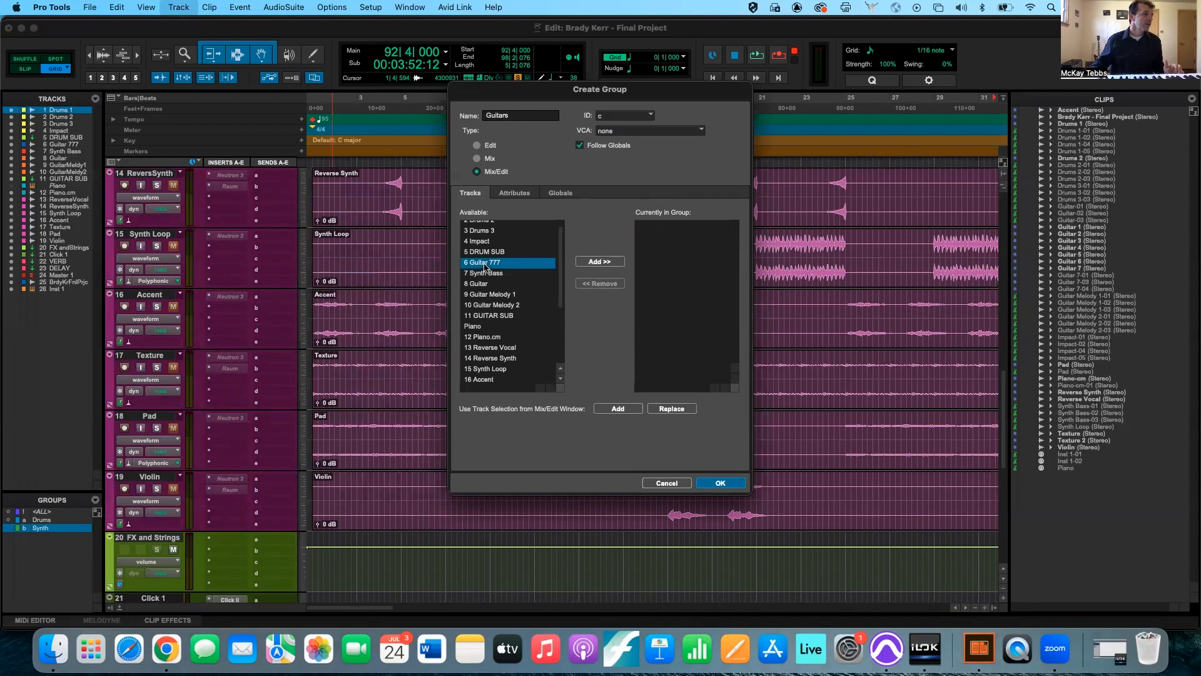
left_click(492, 306, "shift")
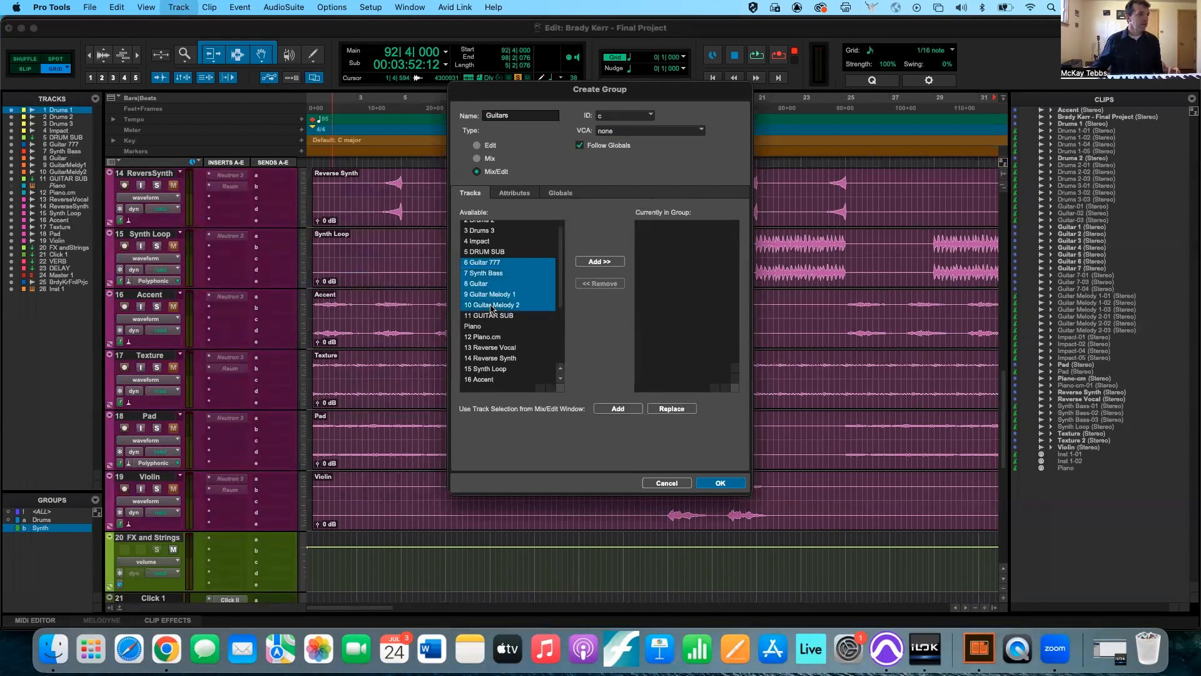
left_click(600, 262)
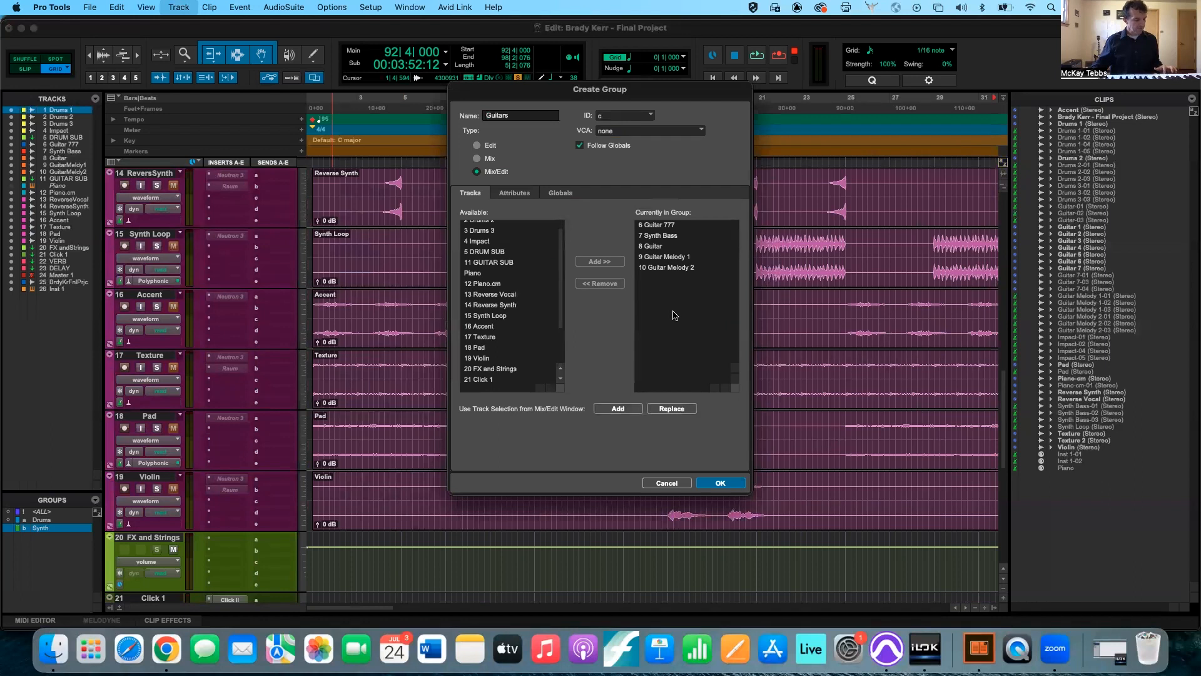
left_click(717, 483)
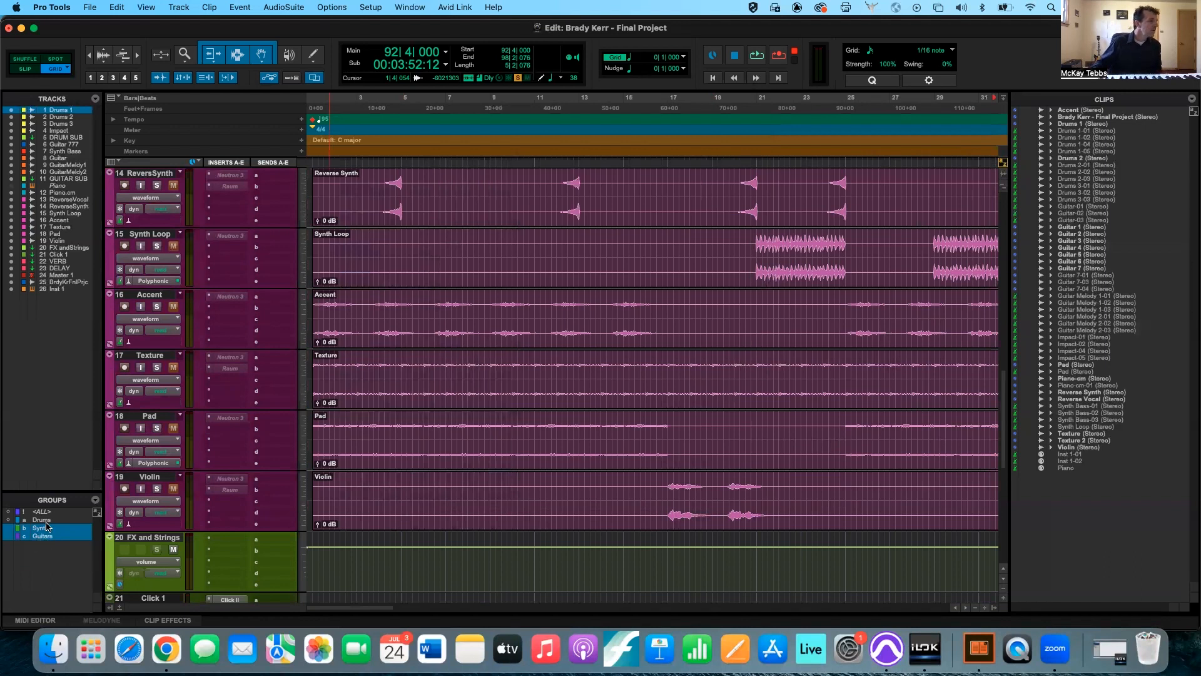
Activate the Drums group and toggle the Drums, Synth and Guitars groups off and on, leaving all three active.
left_click(47, 521)
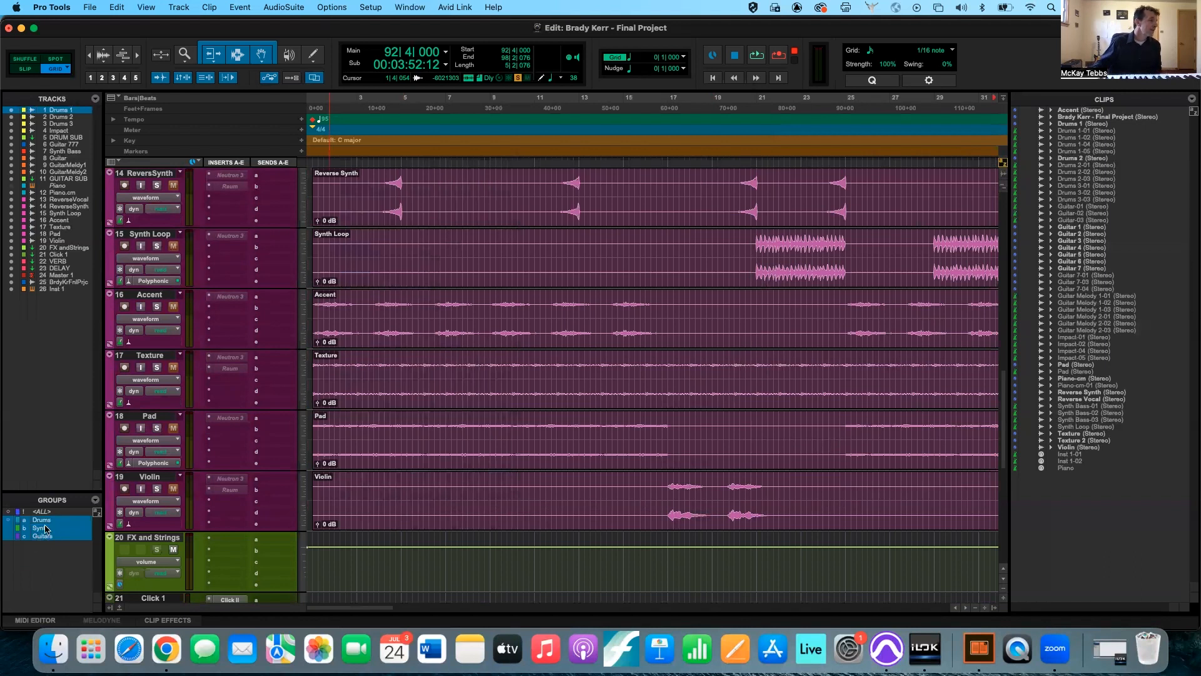
left_click(46, 528)
left_click(45, 536)
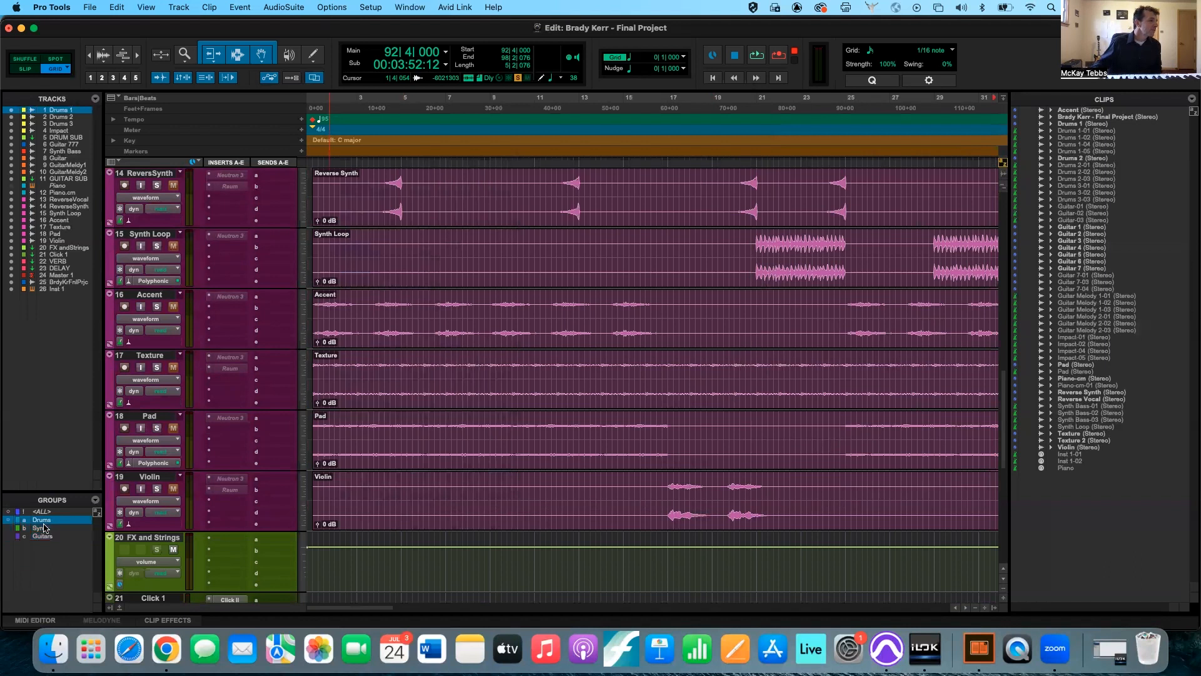
left_click(45, 522)
left_click(45, 522)
left_click(44, 529)
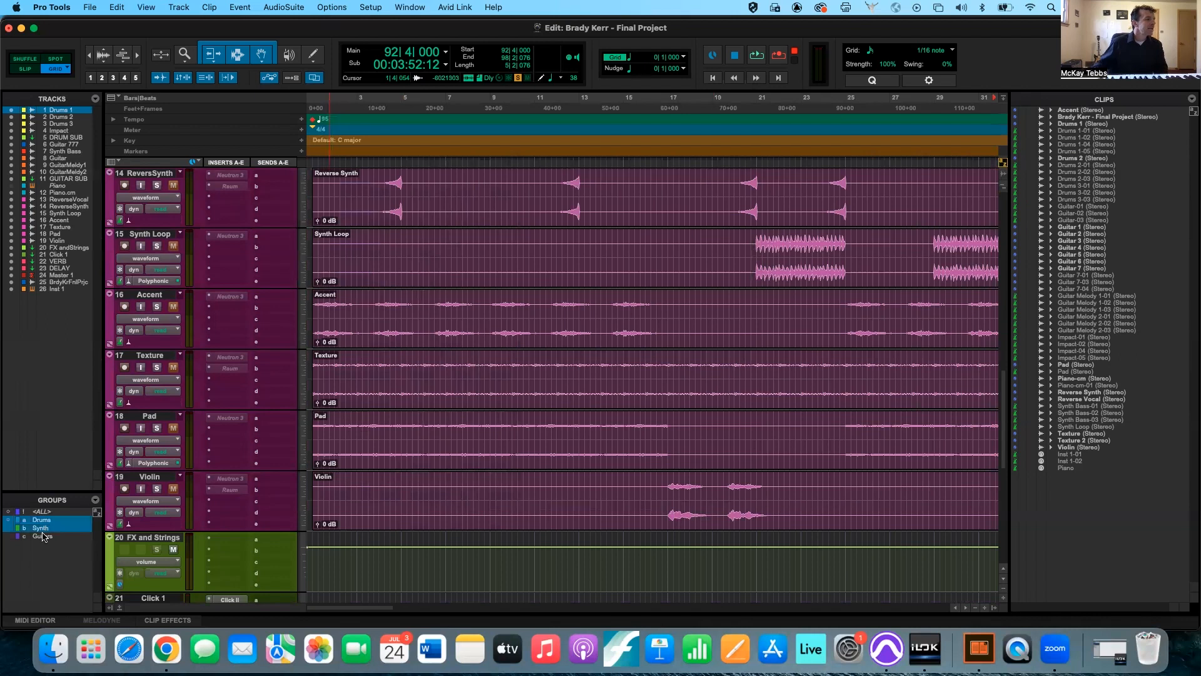
left_click(44, 537)
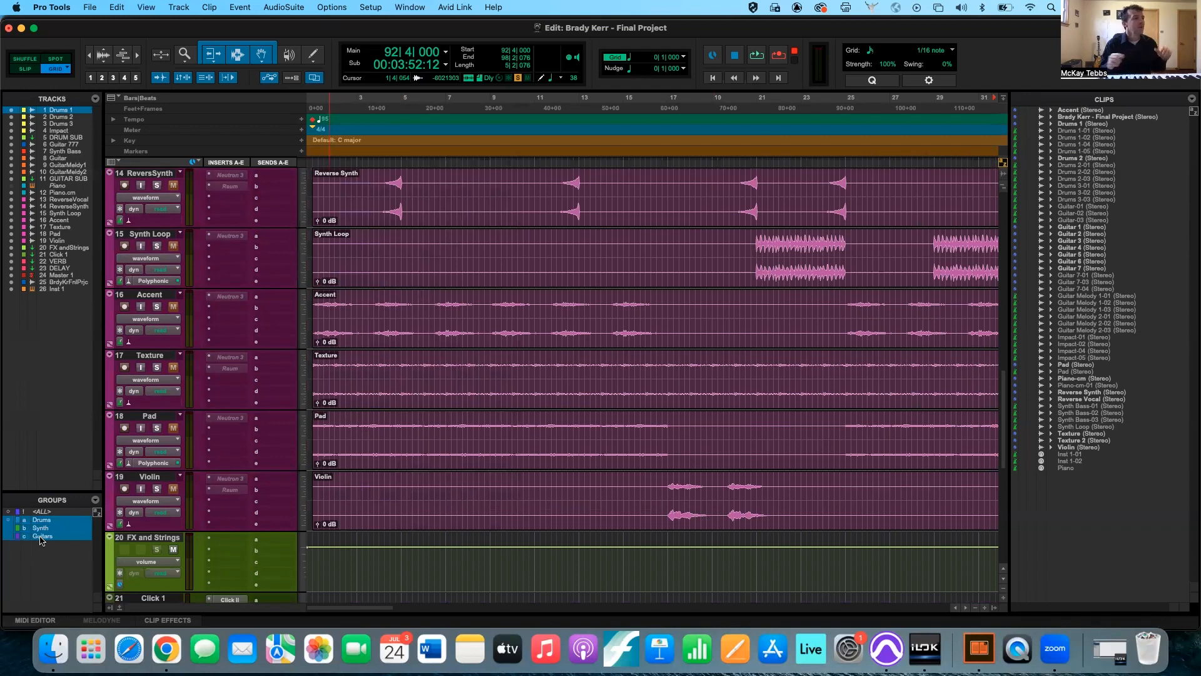
Deactivate the Guitars, Synth and Drums groups and reactivate all three.
left_click(40, 537)
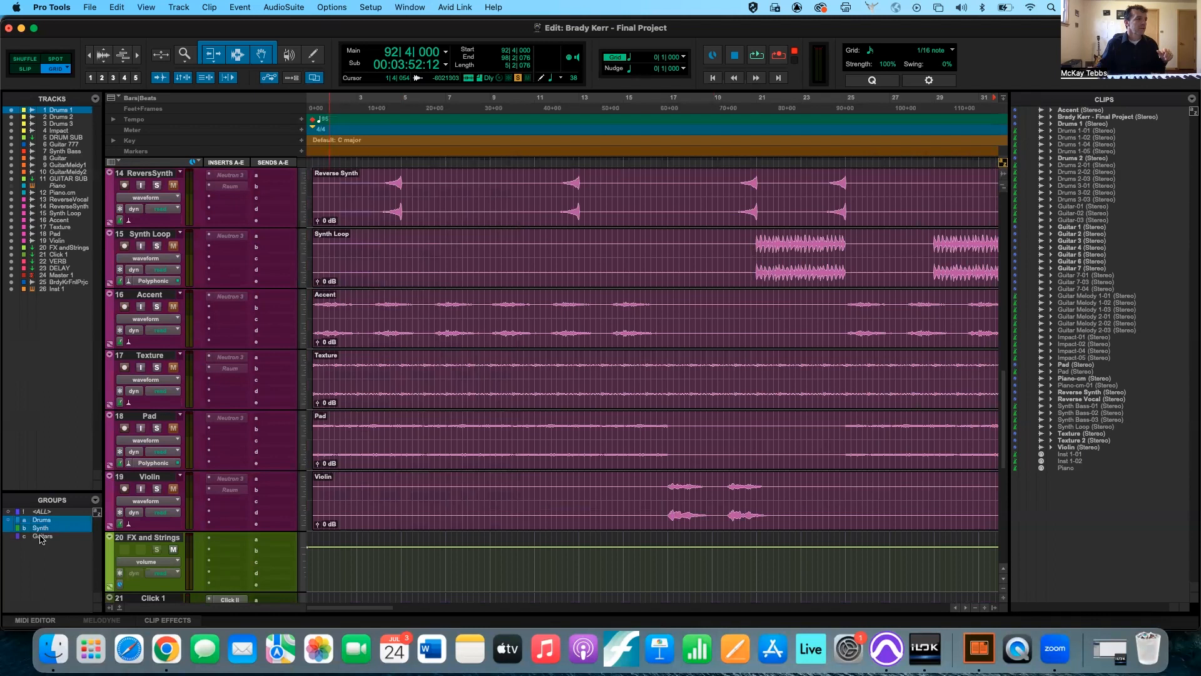
left_click(41, 529)
left_click(40, 522)
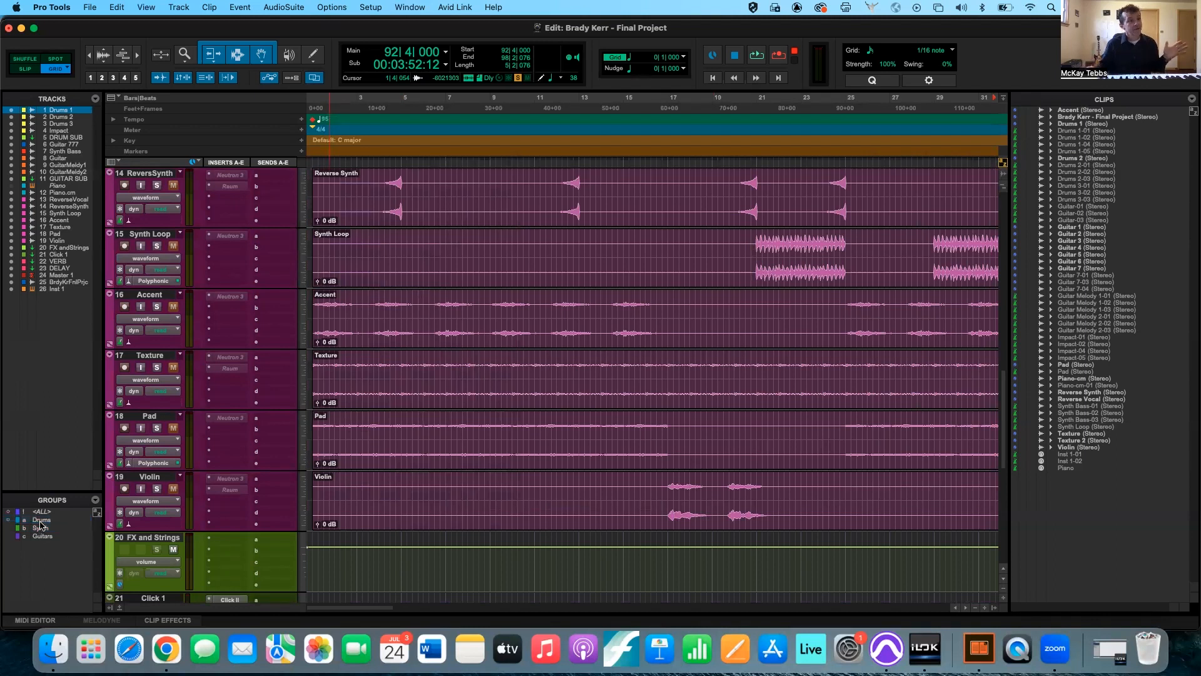
left_click(40, 529)
left_click(40, 535)
left_click(40, 522)
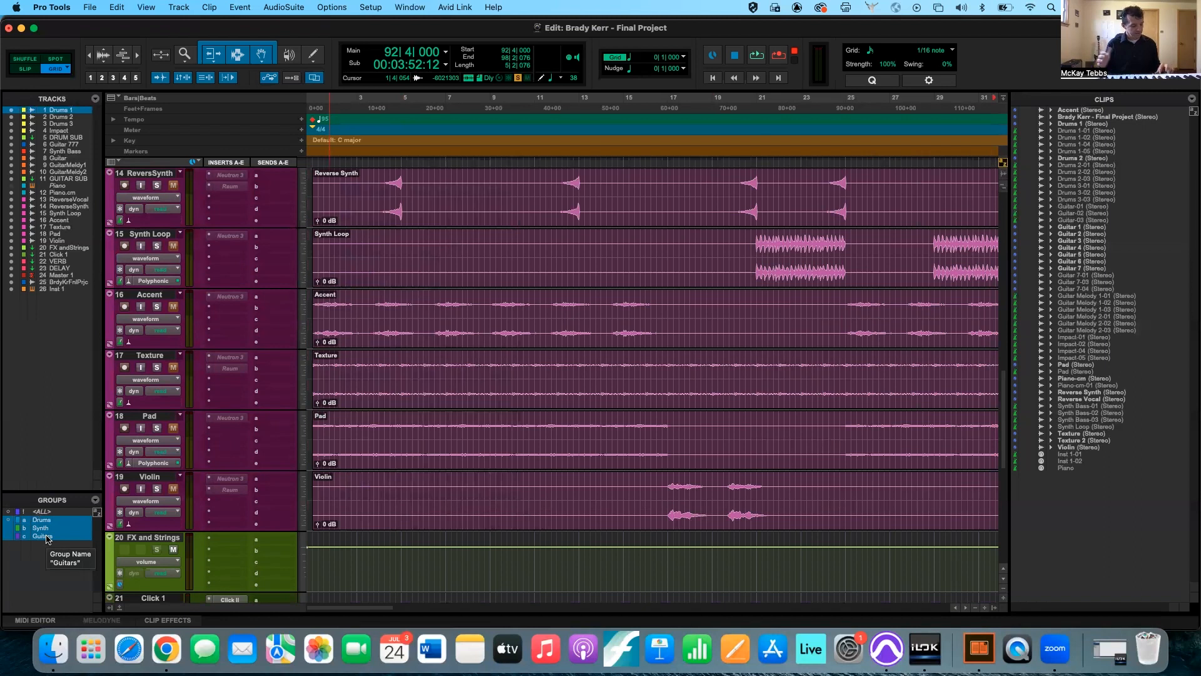
Suspend all groups at once and resume them, repeating the toggle a second time.
key("super+shift+g")
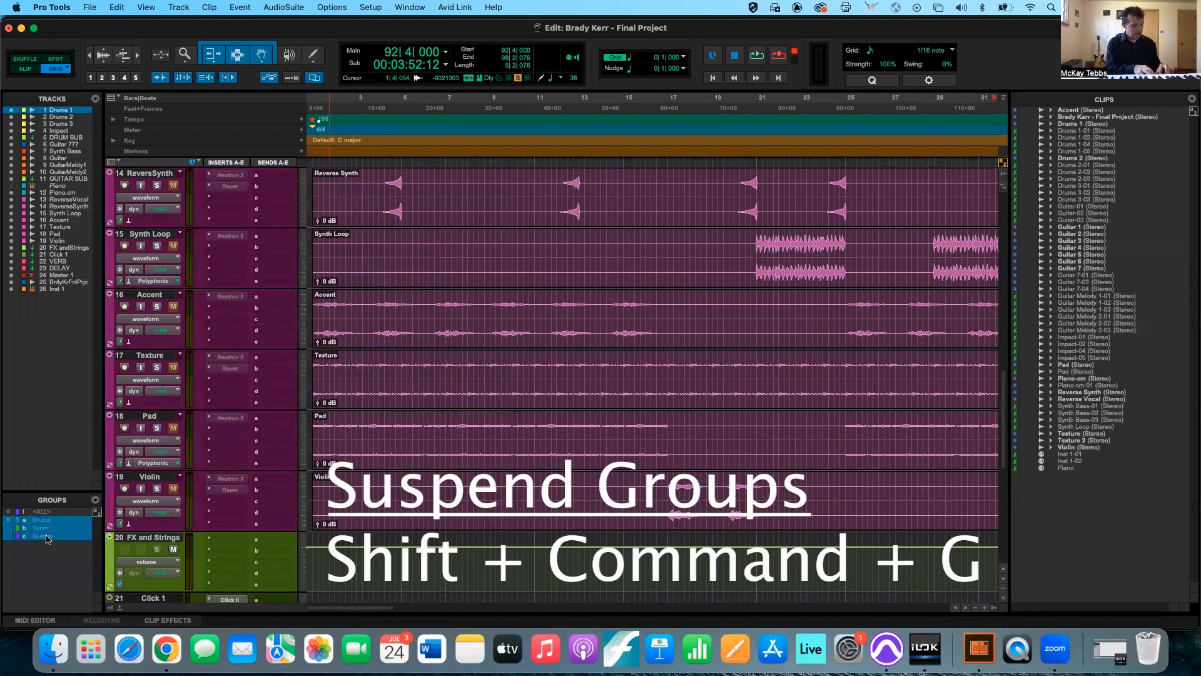
key("super+shift+g")
key("super+shift+g")
key("super+shift+g")
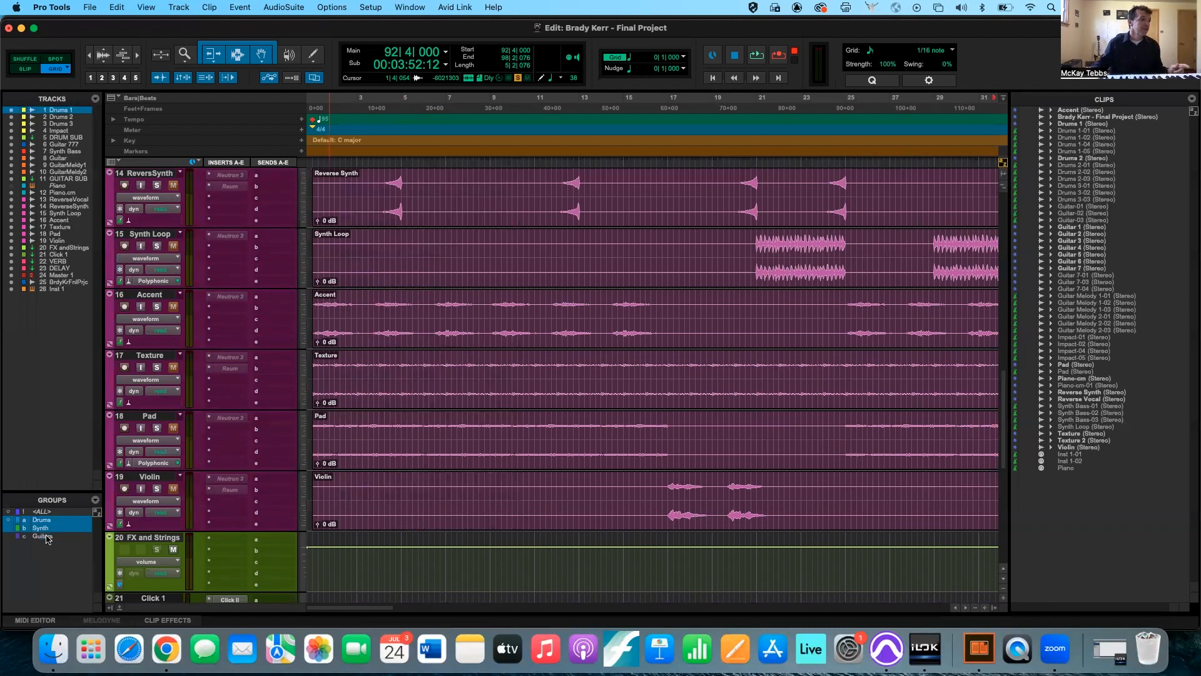
Reactivate the Guitars group and toggle suspension of all groups on and off.
right_click(47, 538)
left_click(12, 548)
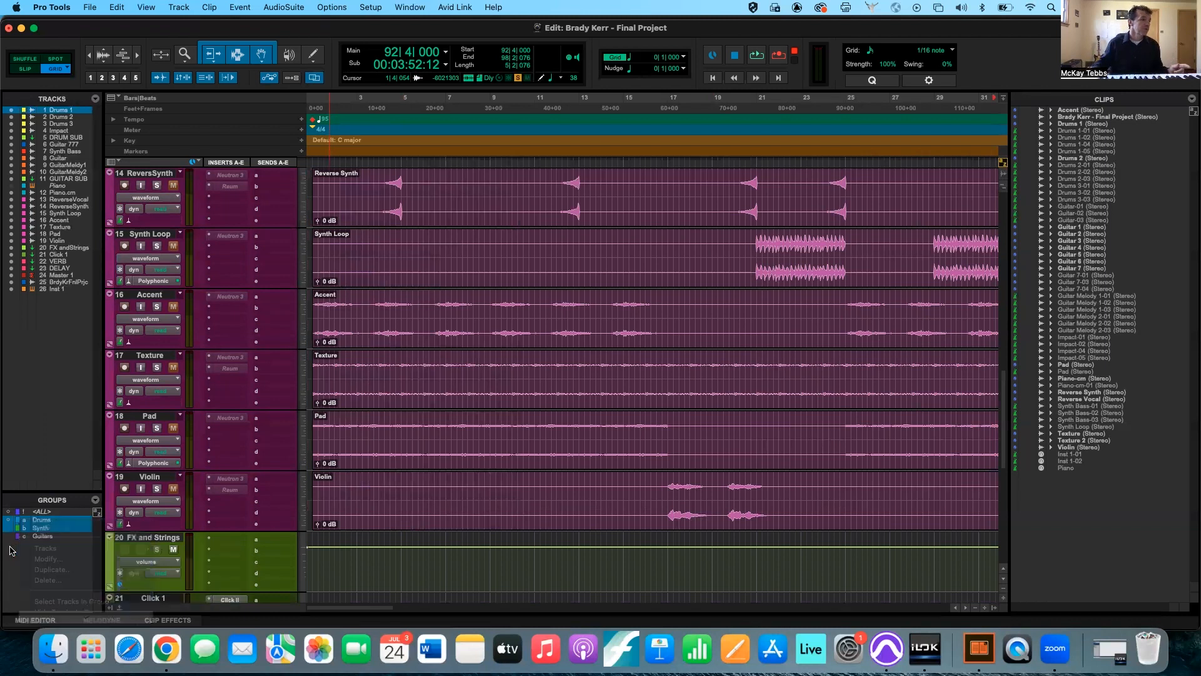
left_click(40, 537)
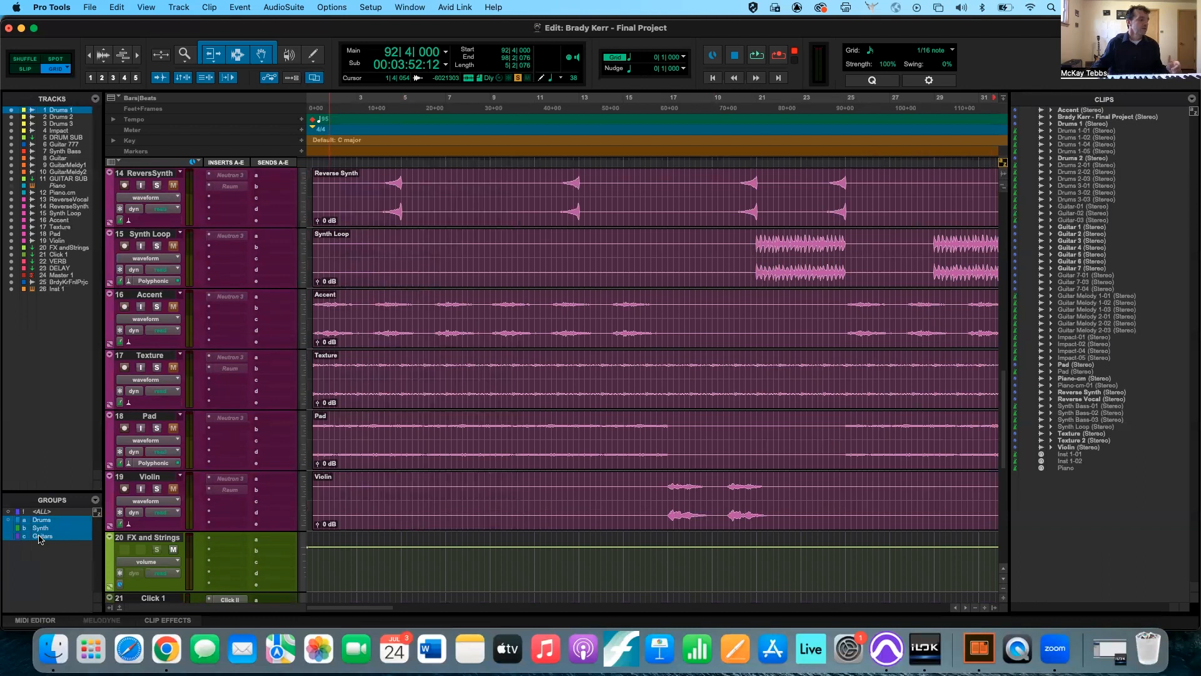
key("shift+super+g")
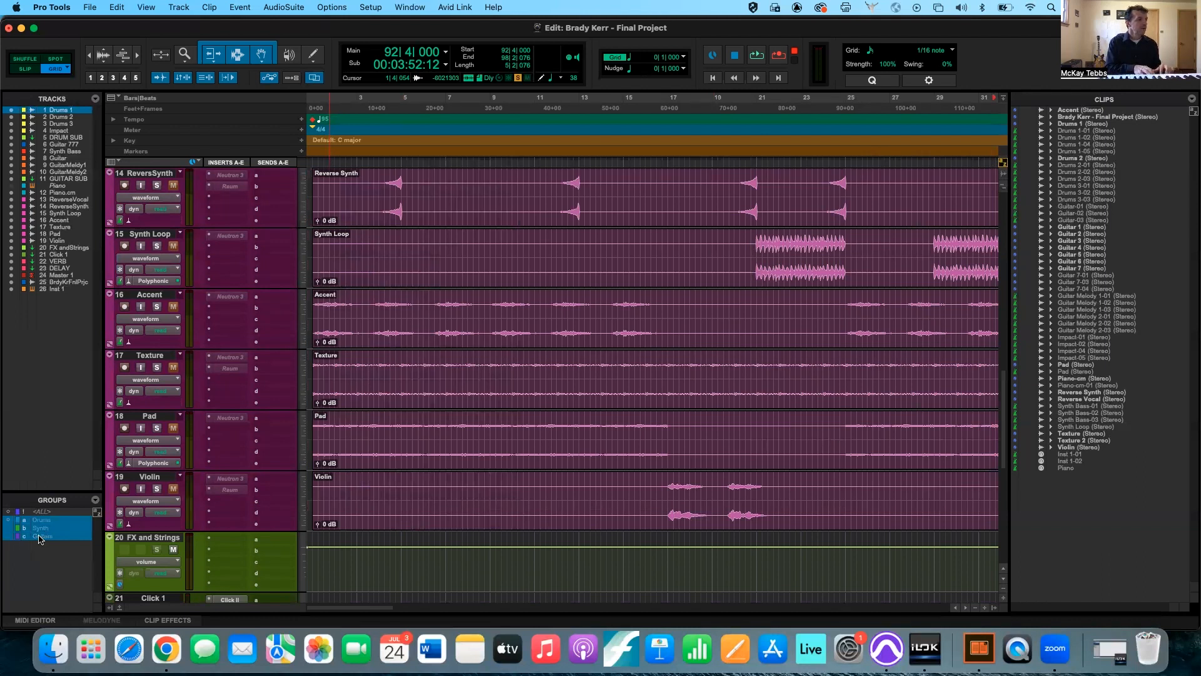
key("shift+super+g")
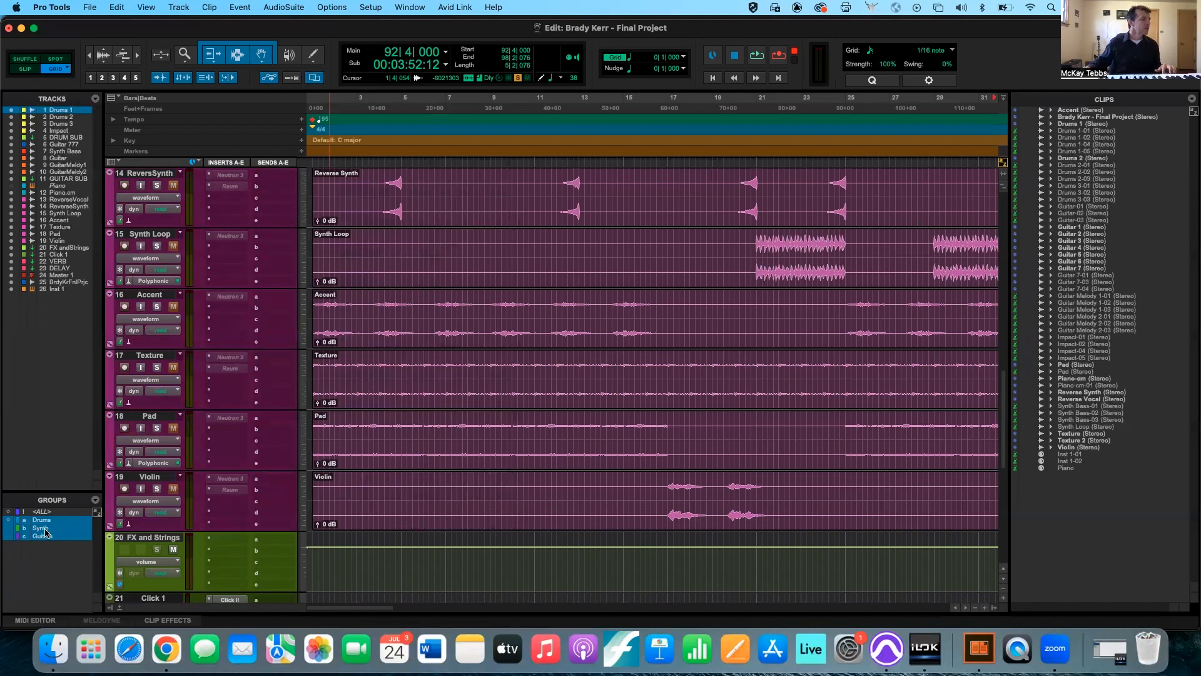
Select the Synth group's tracks, from 13 Reverse Vocal through 18 Pad.
scroll(374, 397, "up", 3)
scroll(374, 397, "up", 3)
scroll(374, 397, "down", 5)
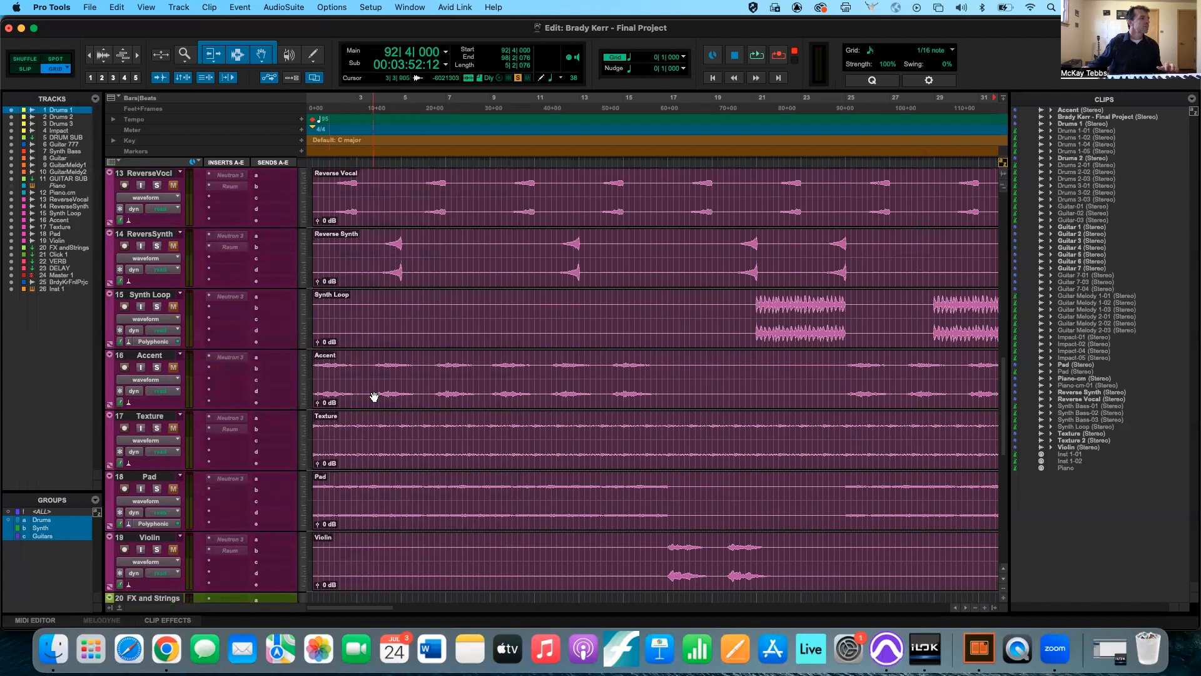
left_click(147, 240)
scroll(250, 315, "down", 1)
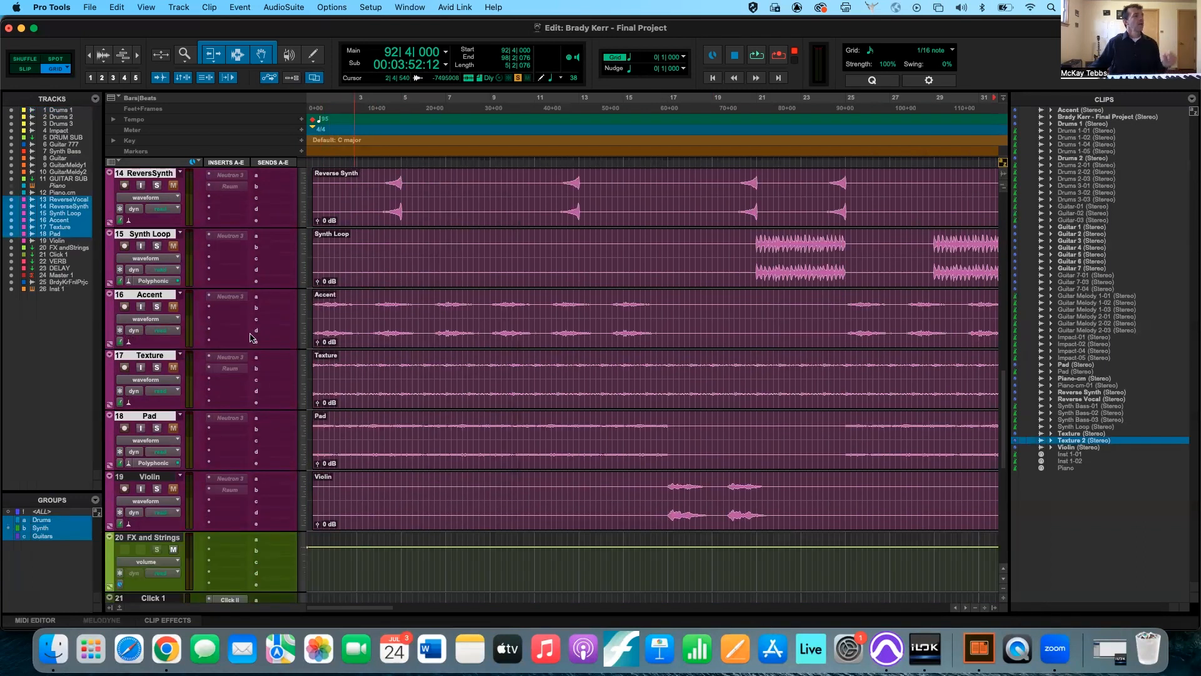
scroll(250, 315, "up", 1)
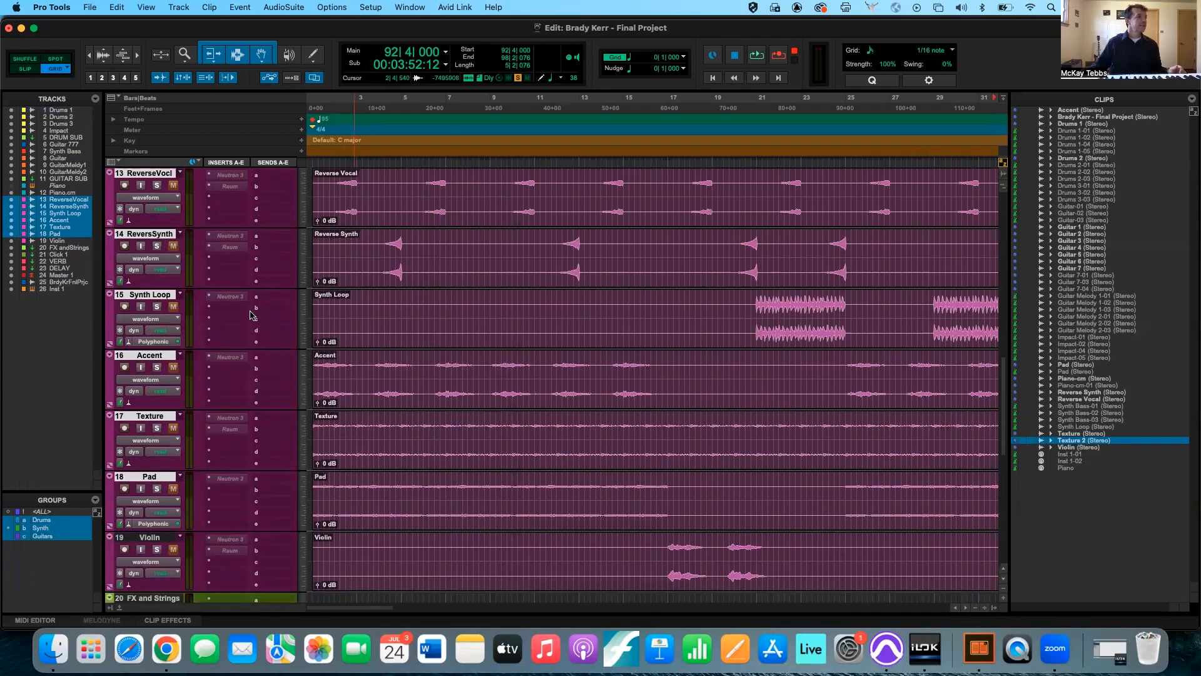
Select the range 9|2|000 to 17|2|000 across the Synth group's tracks, trim the clips to it and undo the trim.
left_click(478, 311)
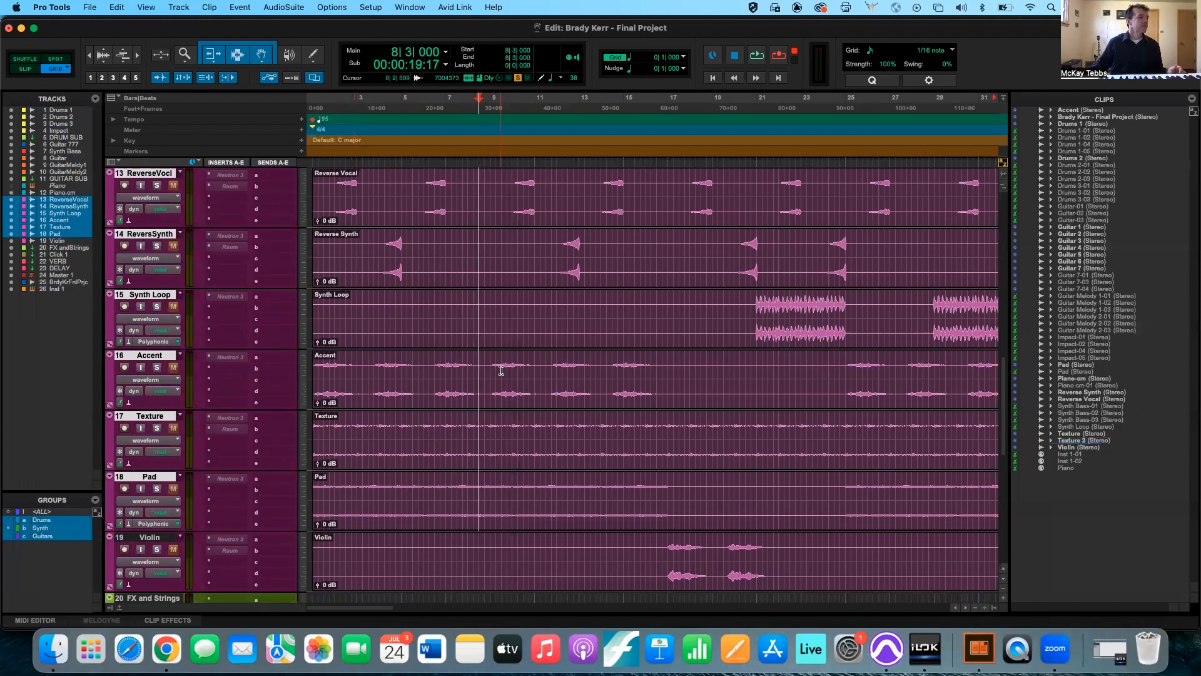
scroll(478, 414, "up", 2)
scroll(478, 413, "right", 1)
scroll(478, 413, "down", 2)
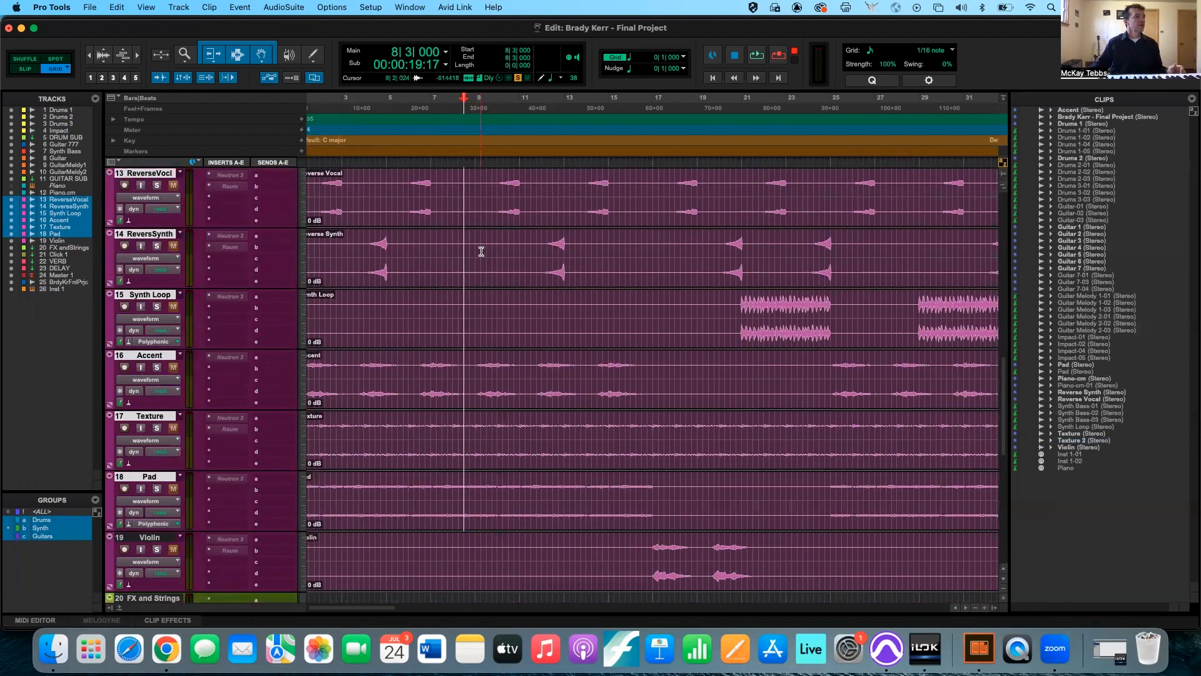
left_click_drag(480, 200, 660, 230)
key("super+t")
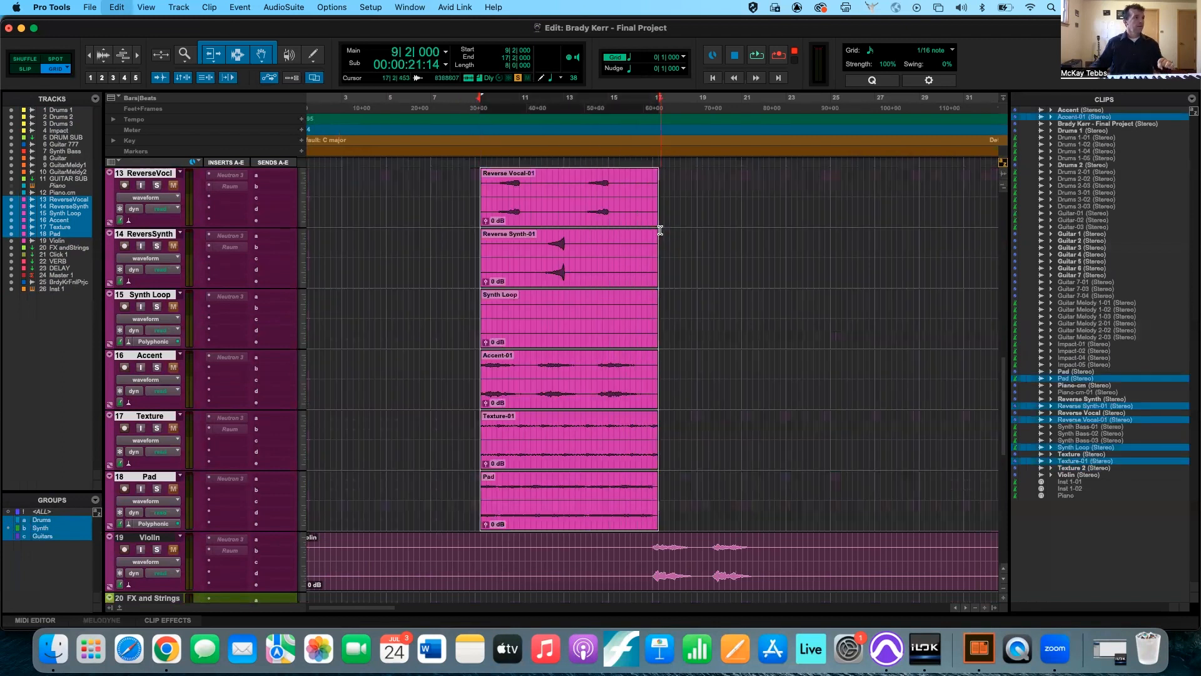
key("super+z")
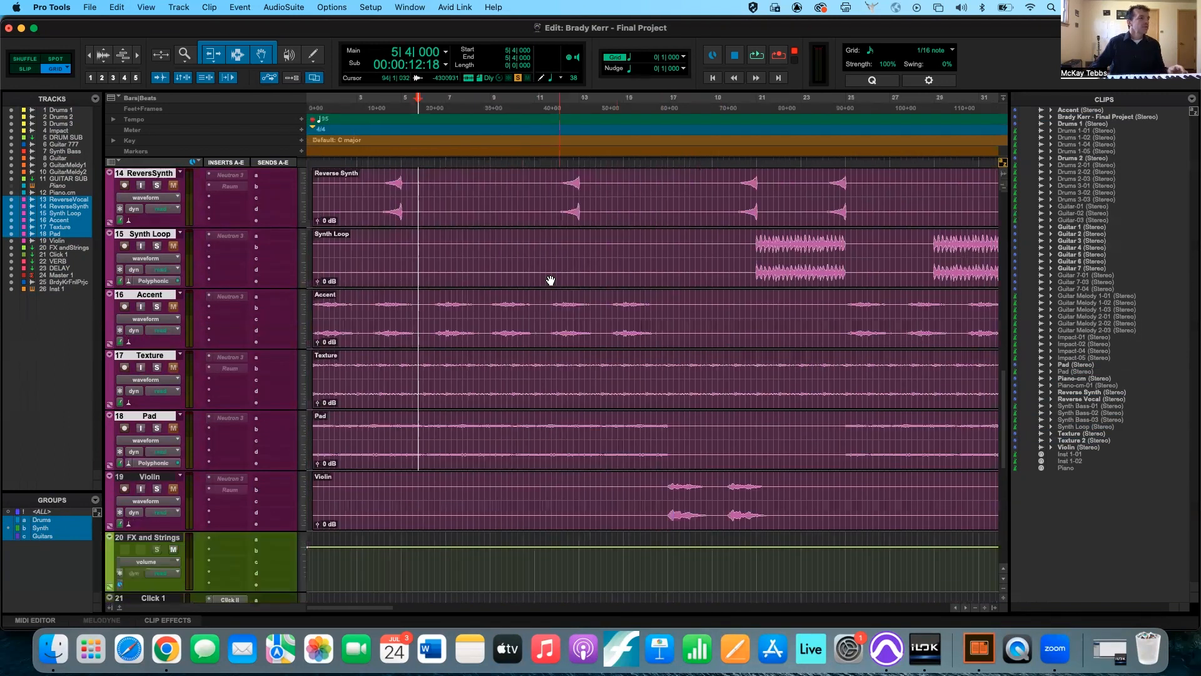
Show the mixer and raise the Synth group's faders together with the Accent fader, bringing Accent to about -10.2 dB.
scroll(551, 281, "up", 3)
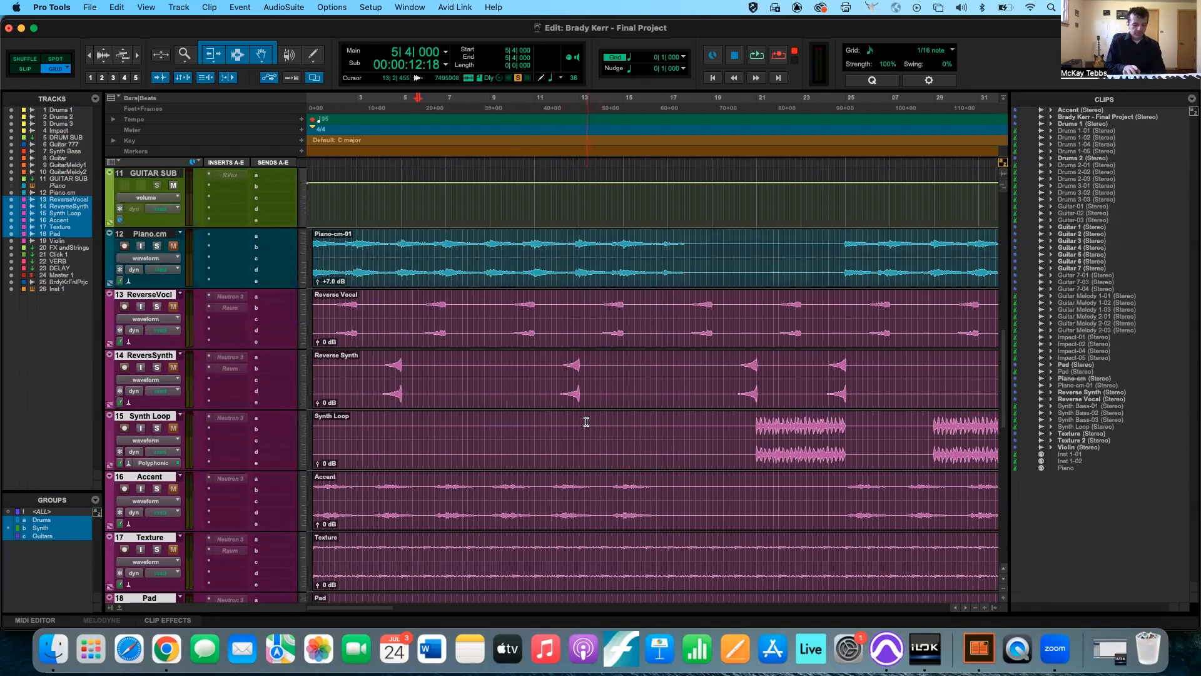
key("super+equal")
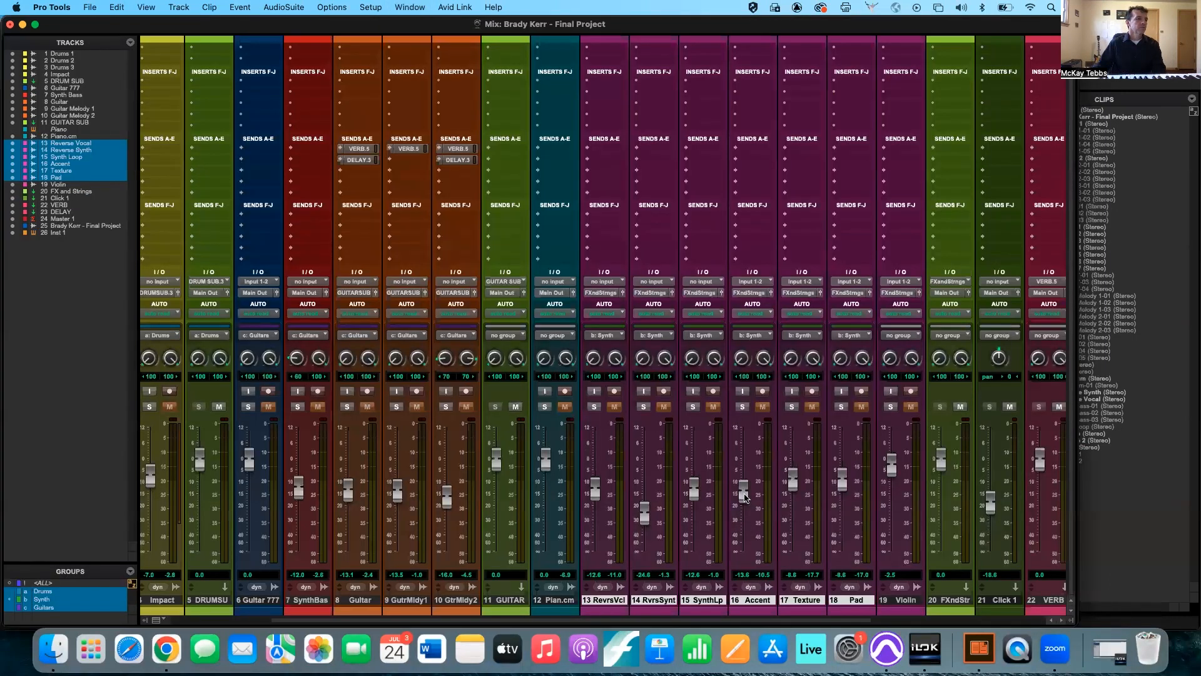
mouse_move(744, 489)
left_mouse_down()
mouse_move(744, 466)
mouse_move(750, 488)
mouse_move(759, 460)
mouse_move(757, 496)
left_mouse_up()
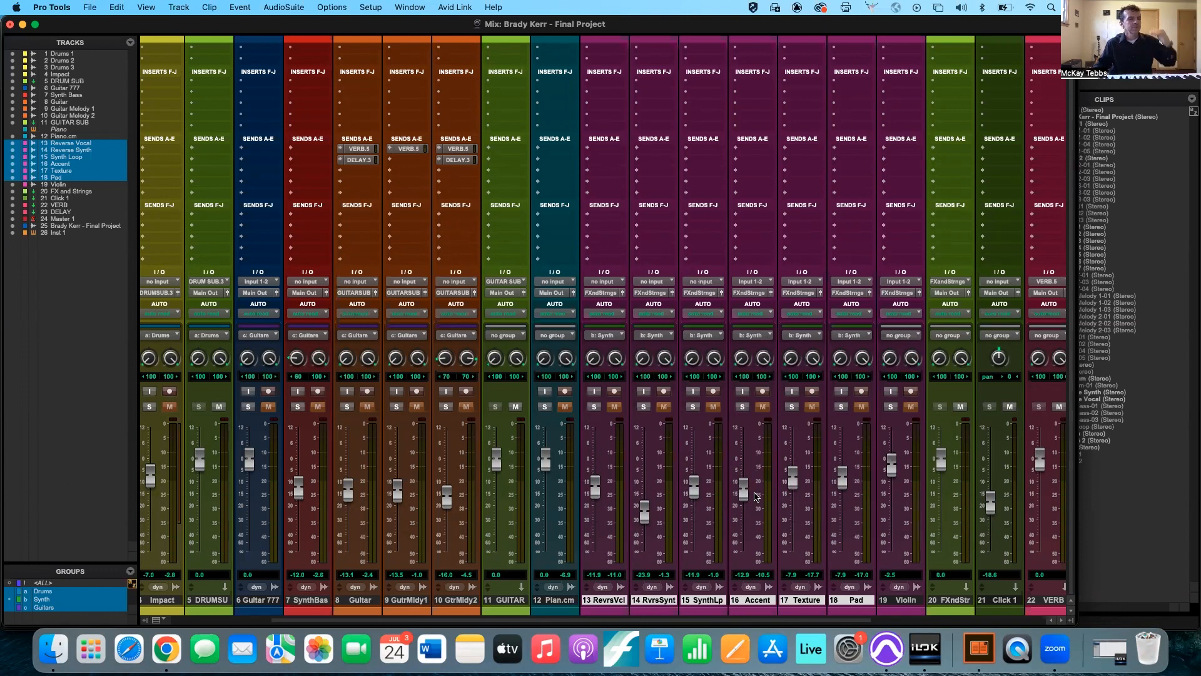
left_click_drag(744, 499, 745, 485)
Move the Drums group's faders up and down together with the Drums 3 fader and undo the last moves.
scroll(745, 484, "left", 3)
scroll(745, 485, "down", 1)
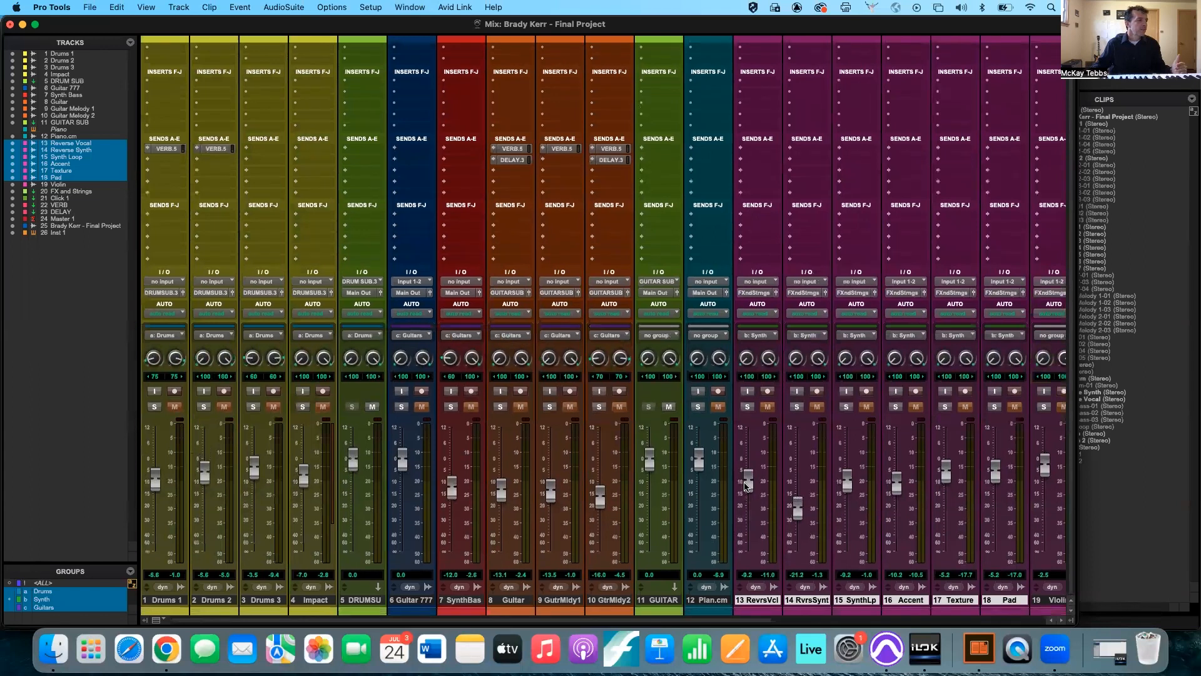
mouse_move(255, 474)
left_mouse_down()
mouse_move(256, 485)
mouse_move(255, 453)
mouse_move(256, 521)
mouse_move(254, 459)
mouse_move(254, 481)
left_mouse_up()
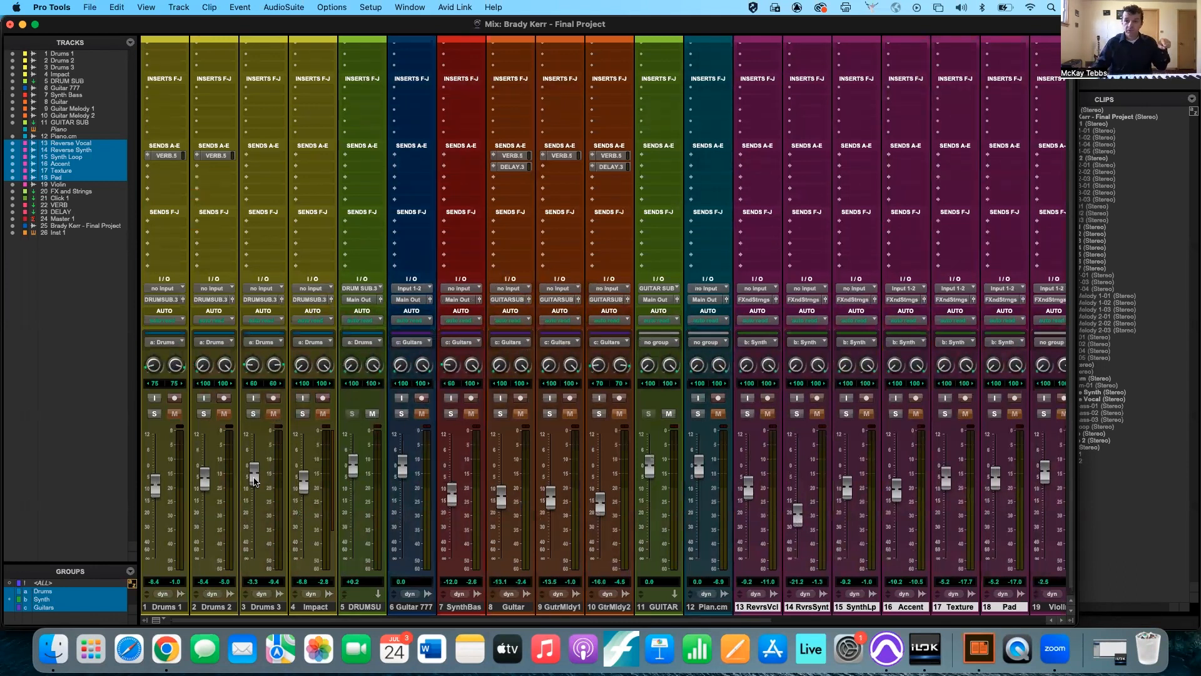
left_click_drag(254, 481, 255, 524)
key("super+z")
key("super+z")
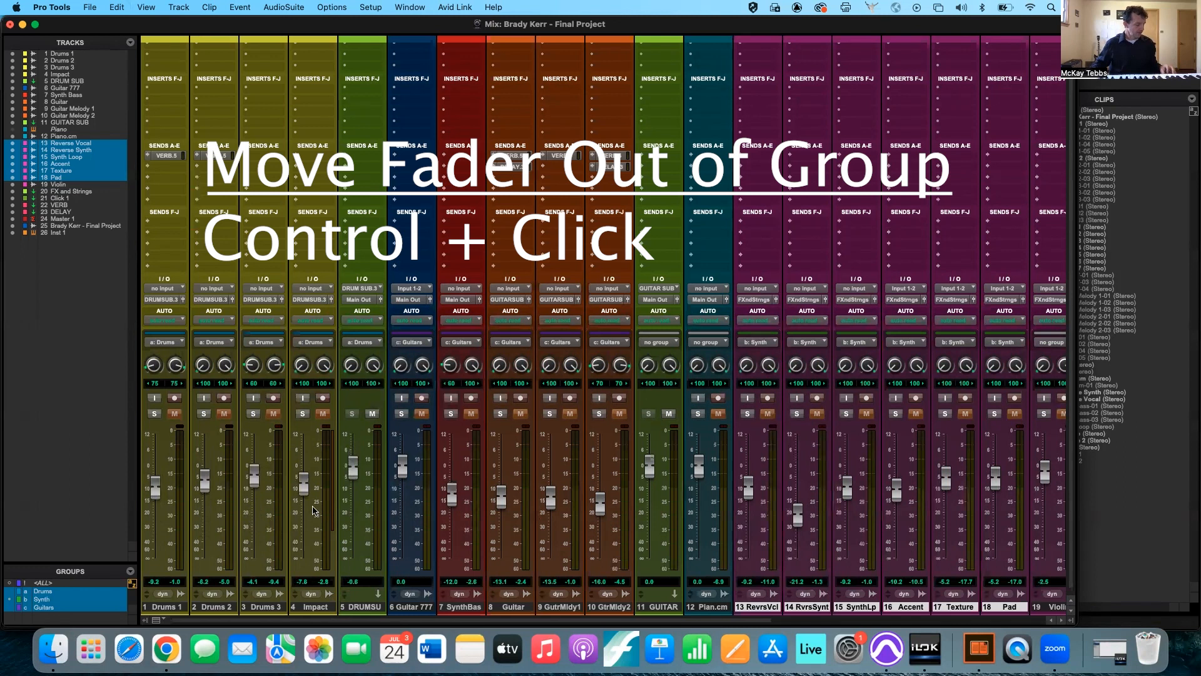
Rebalance the Drums group by moving single faders out of the group: Impact about -36.7 dB, Drums 3 about -14.0 dB, Drums 2 about -0.6 dB.
left_click_drag(304, 491, 299, 530)
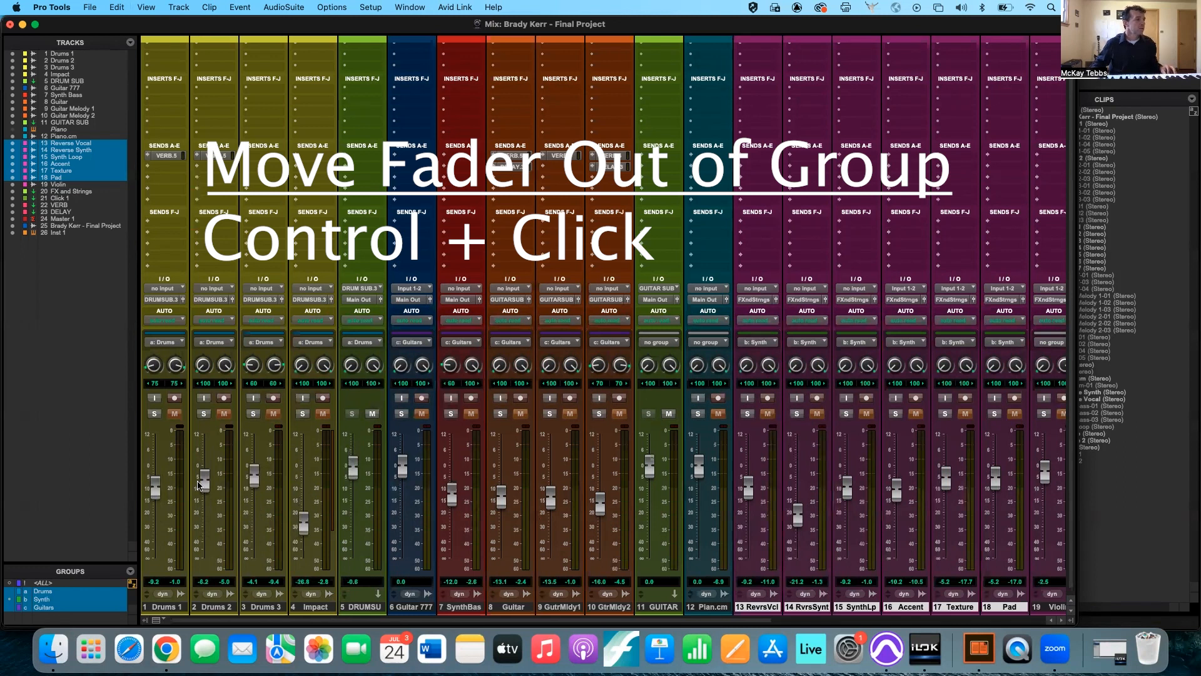
left_click_drag(204, 485, 254, 506)
key("super+equal")
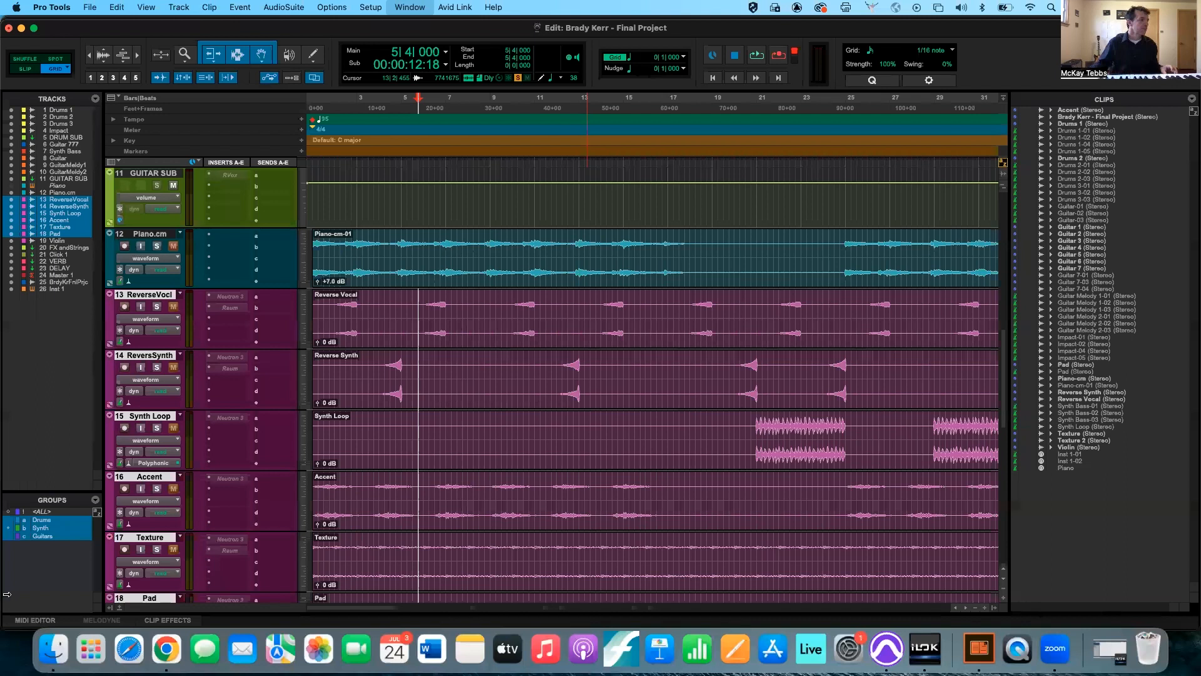
key("super+equal")
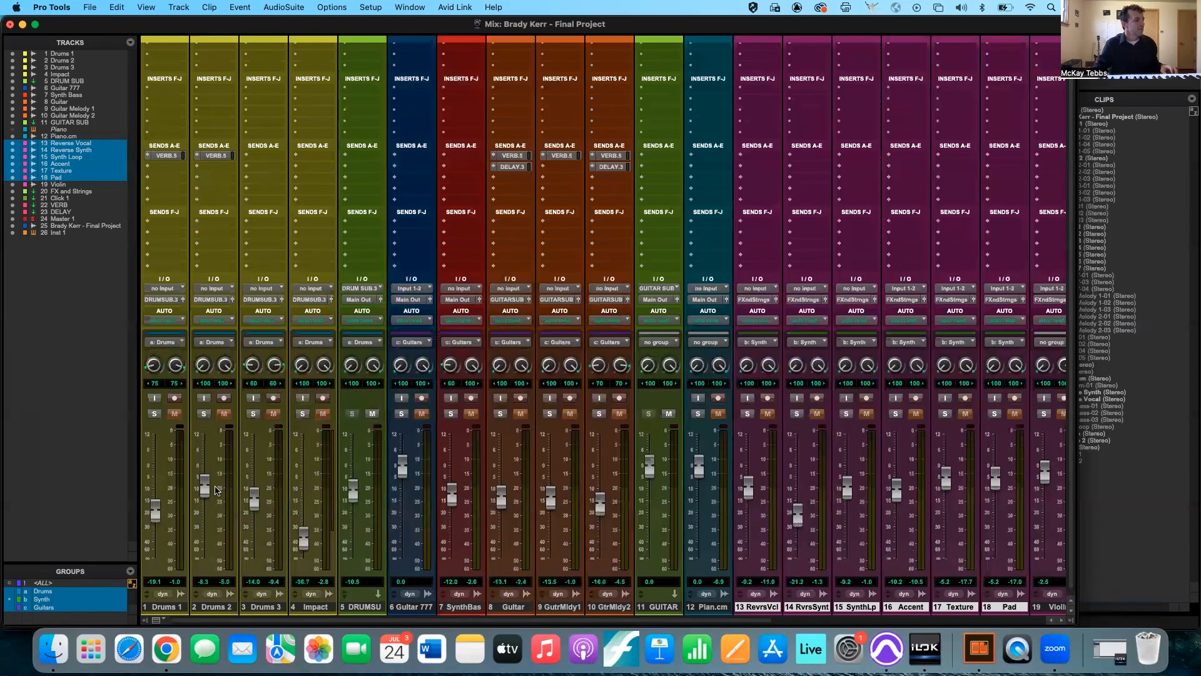
left_click_drag(205, 489, 206, 473)
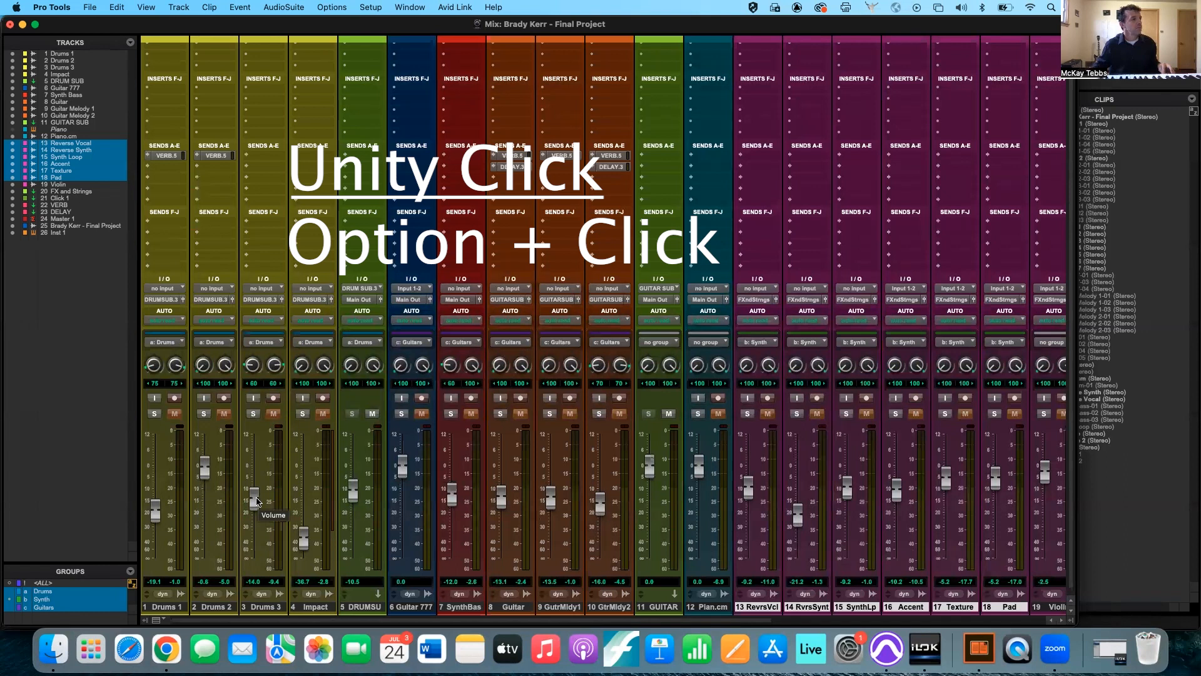
Reset all Drums group faders to unity gain from Drums 3 and again from DRUM SUB, undoing each reset.
left_click(257, 500, "alt")
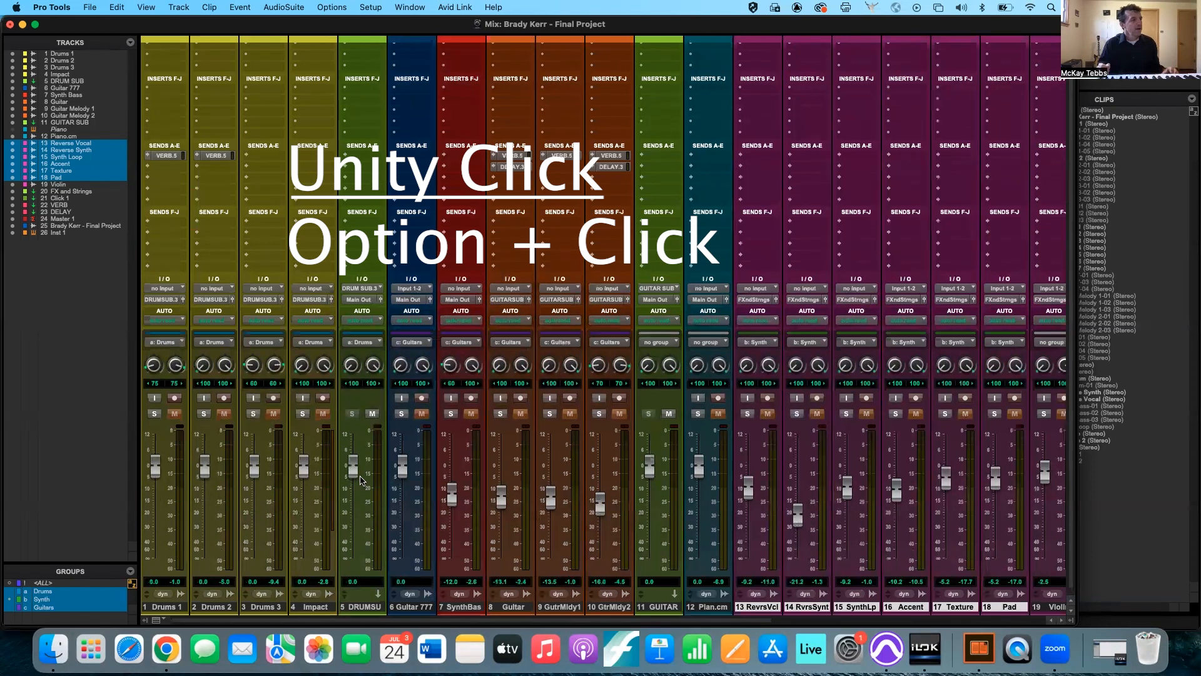
key("super+z")
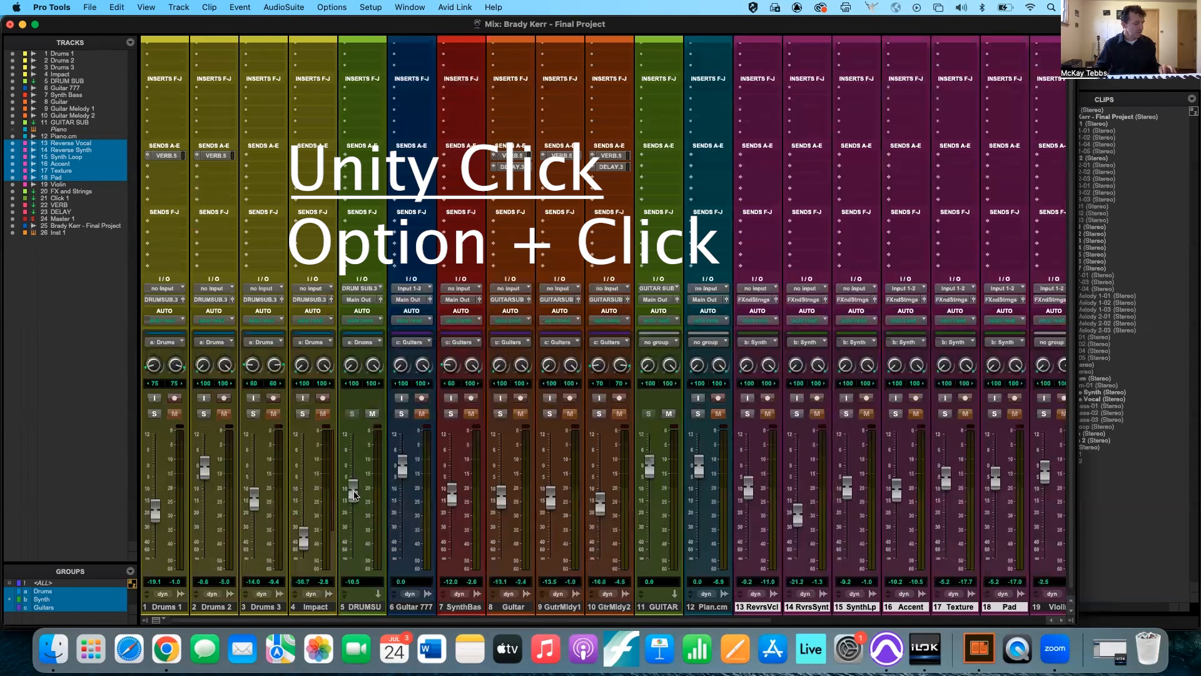
left_click(354, 488, "alt")
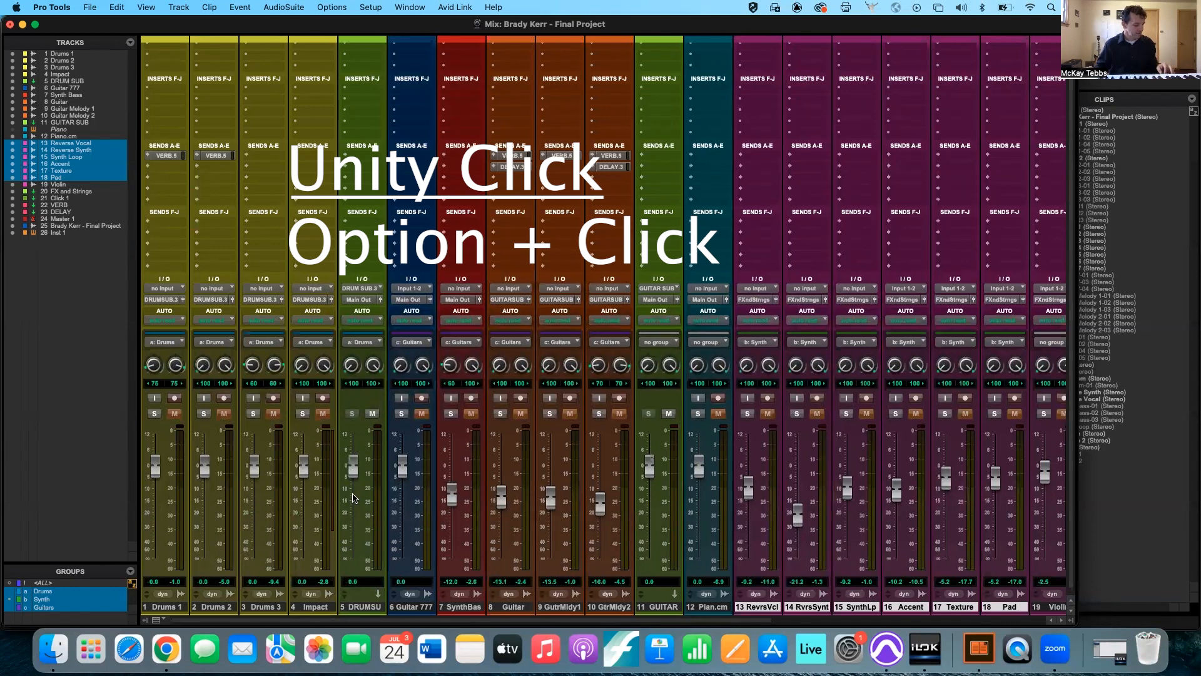
key("super+z")
Offset the Accent and Pad faders from the rest of the Synth group and reset all the group's faders to 0.0 dB.
scroll(353, 499, "right", 3)
scroll(708, 493, "right", 2)
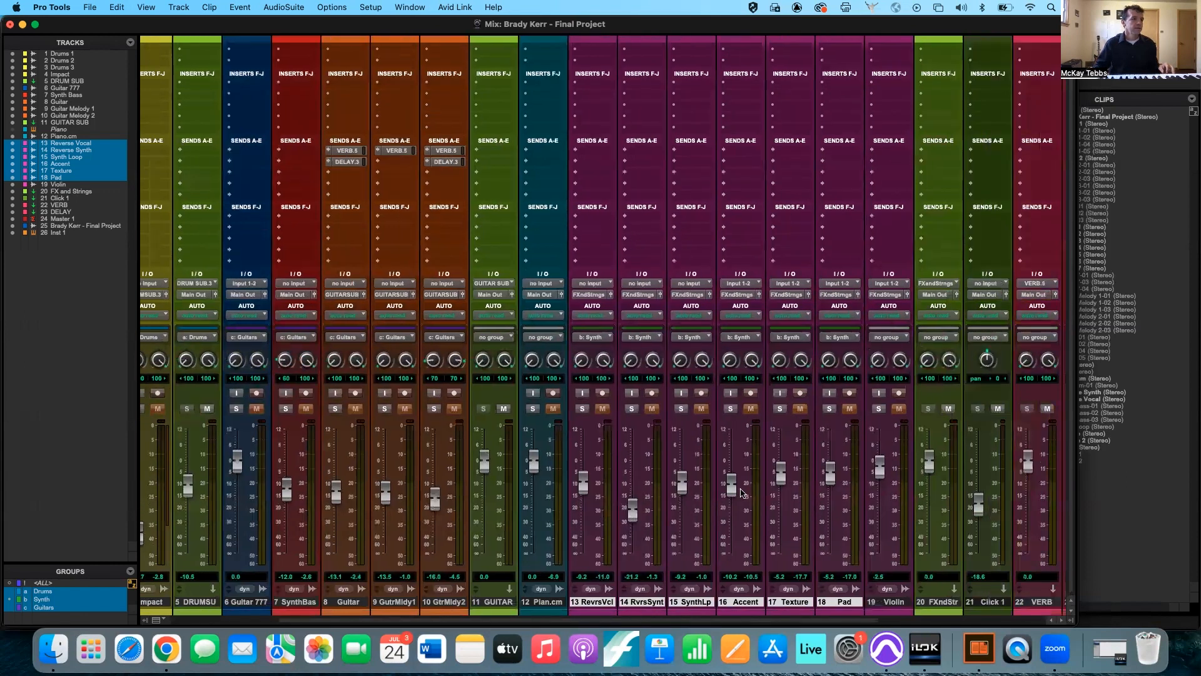
left_click_drag(734, 489, 733, 529)
left_click_drag(831, 476, 779, 460)
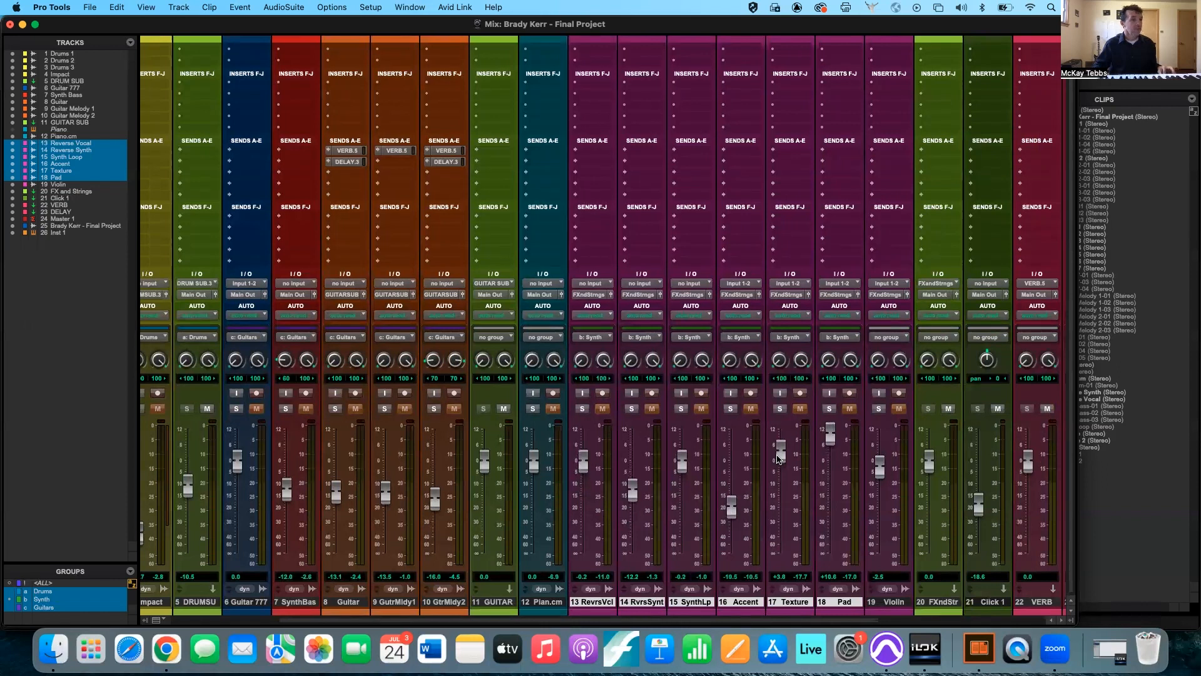
left_click(778, 460, "alt")
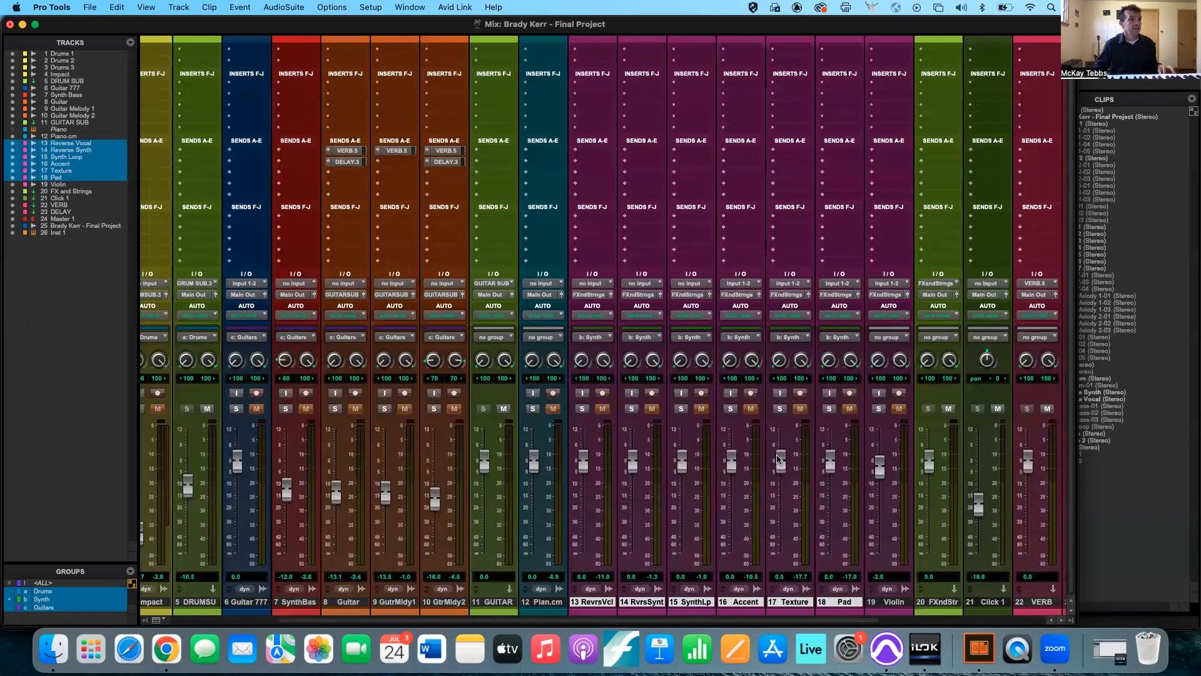